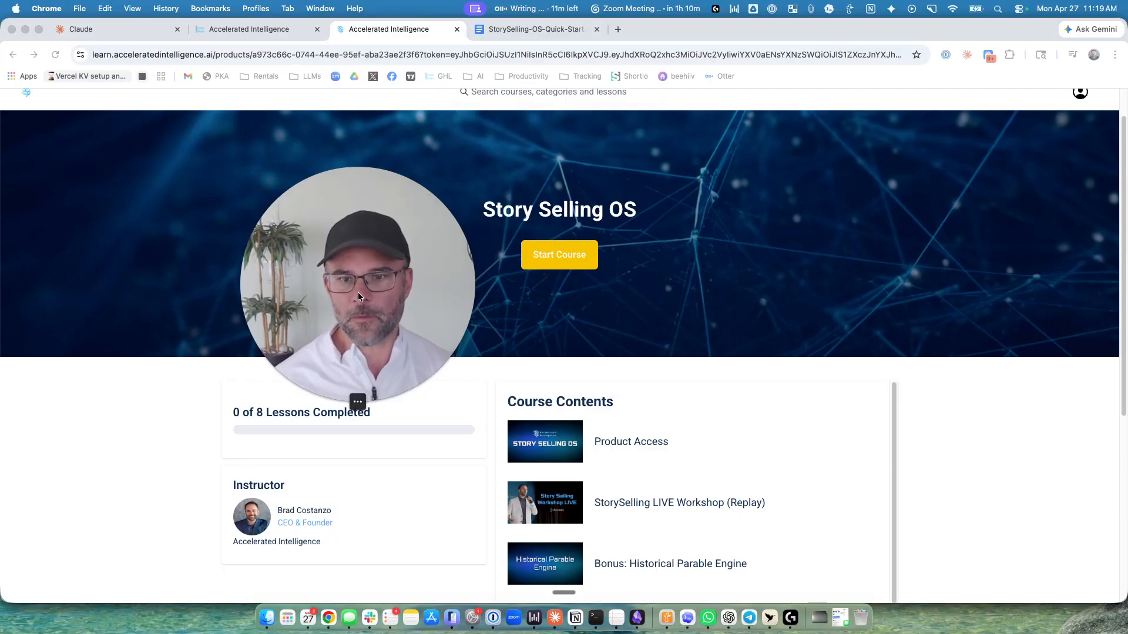
{"action": "left_click", "coordinate": [345, 401]}
{"action": "left_click_drag", "start_coordinate": [304, 346], "coordinate": [148, 500]}
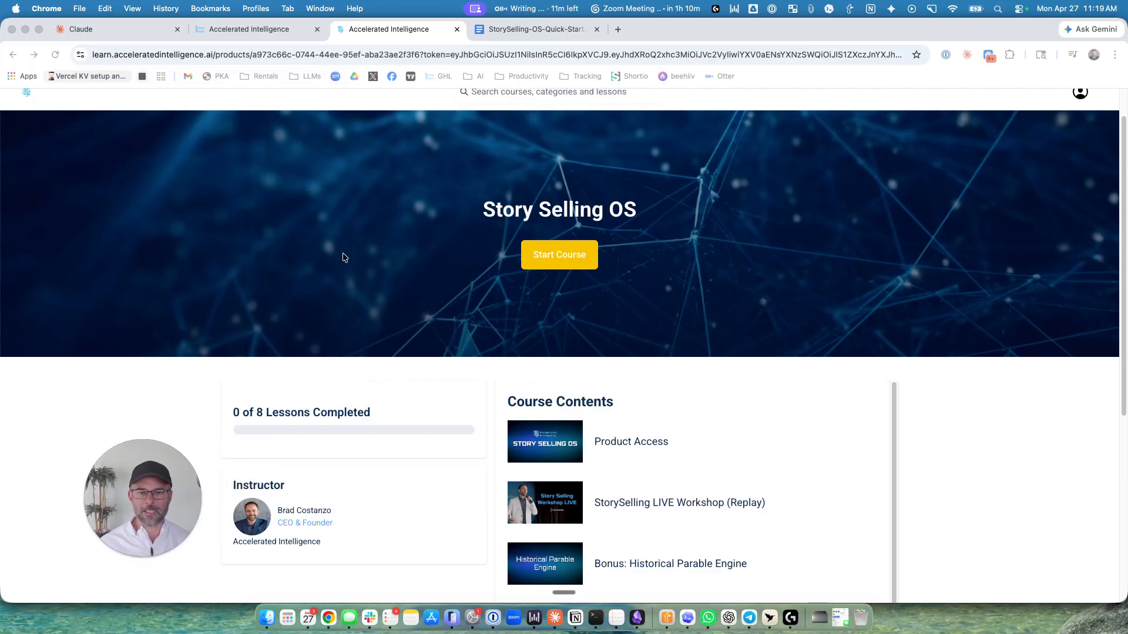
{"action": "scroll", "coordinate": [758, 434], "scroll_direction": "down", "scroll_amount": 2}
{"action": "scroll", "coordinate": [759, 438], "scroll_direction": "up", "scroll_amount": 2}
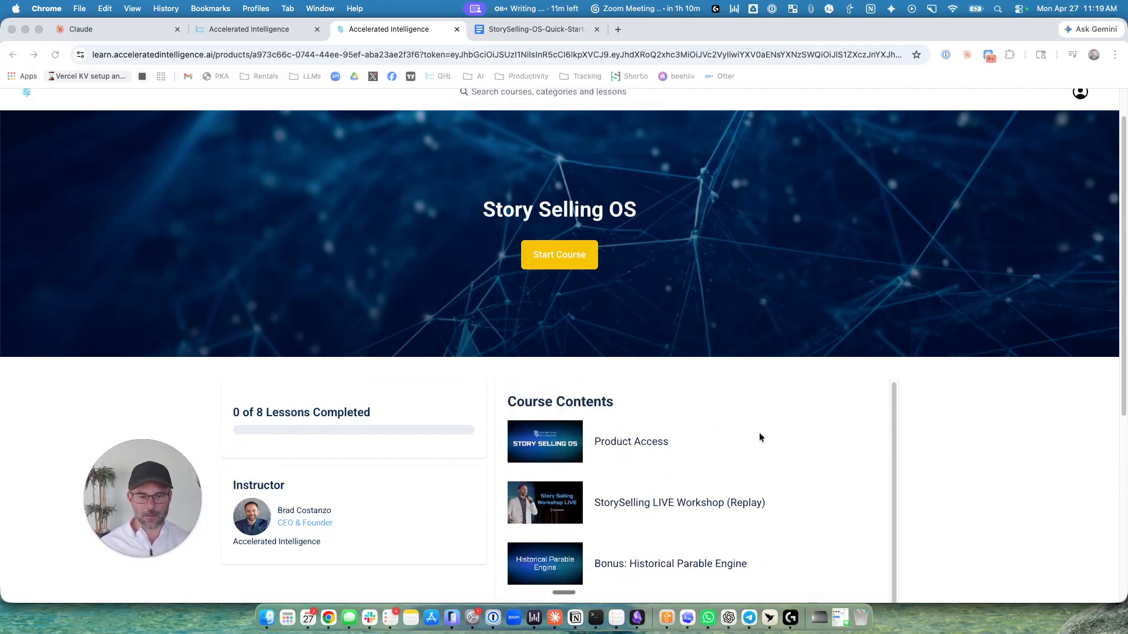
Open the Product Access lesson and follow its Claude Cowork plugin download link to the storyselling-os.plugin file.
{"action": "left_click", "coordinate": [640, 443]}
{"action": "scroll", "coordinate": [502, 480], "scroll_direction": "down", "scroll_amount": 6}
{"action": "left_click_drag", "start_coordinate": [266, 378], "coordinate": [416, 389]}
{"action": "left_click", "coordinate": [421, 391]}
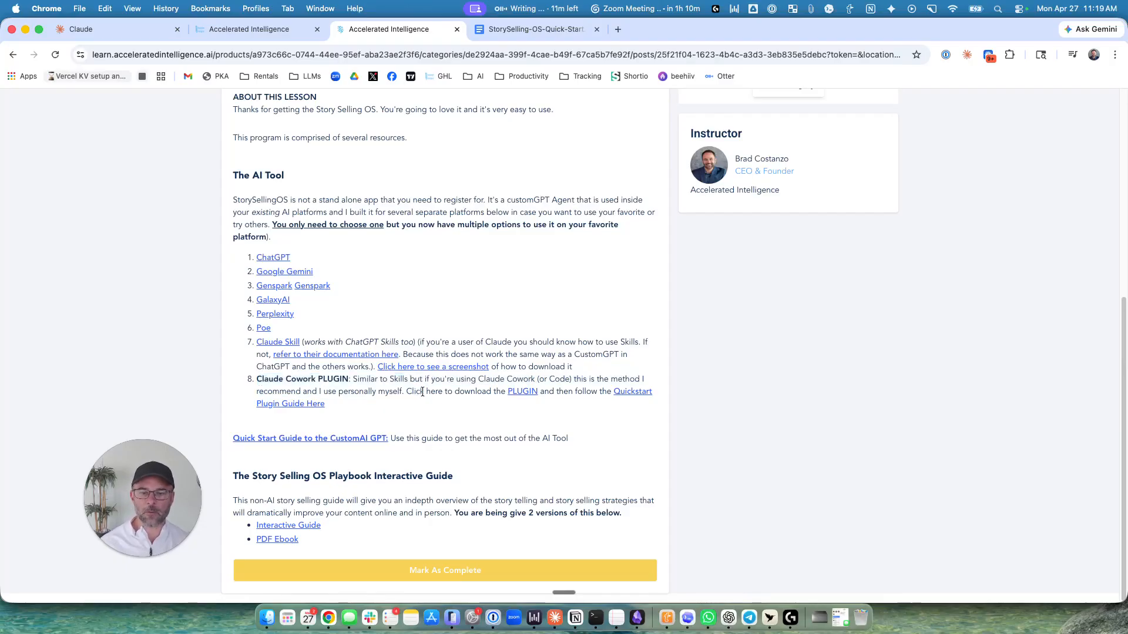
{"action": "left_click", "coordinate": [528, 391]}
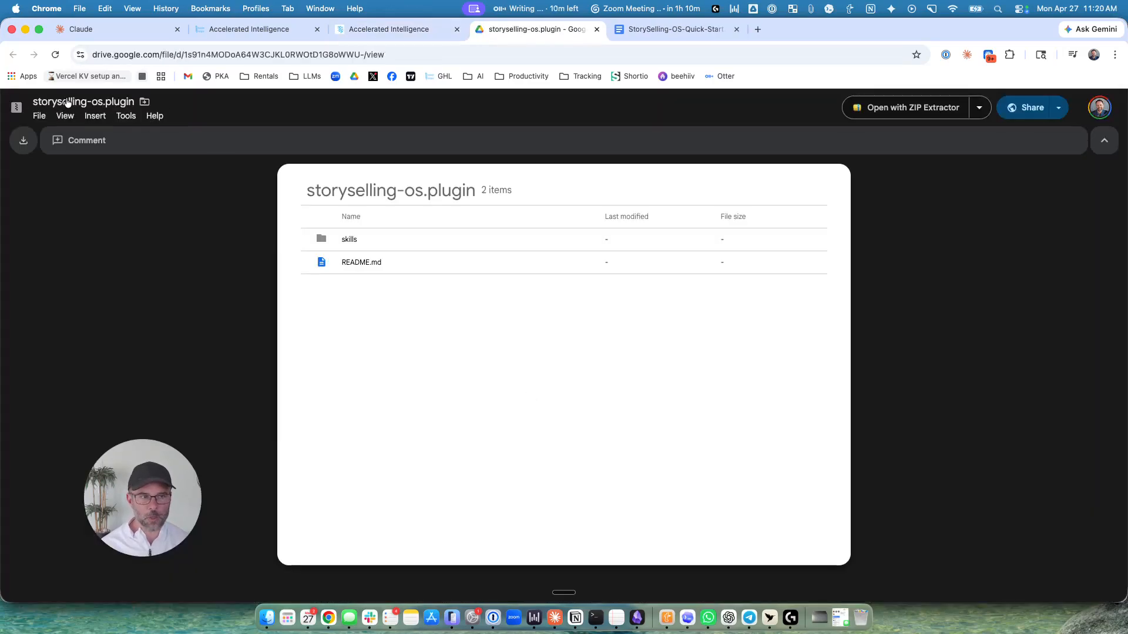
{"action": "left_click", "coordinate": [979, 108]}
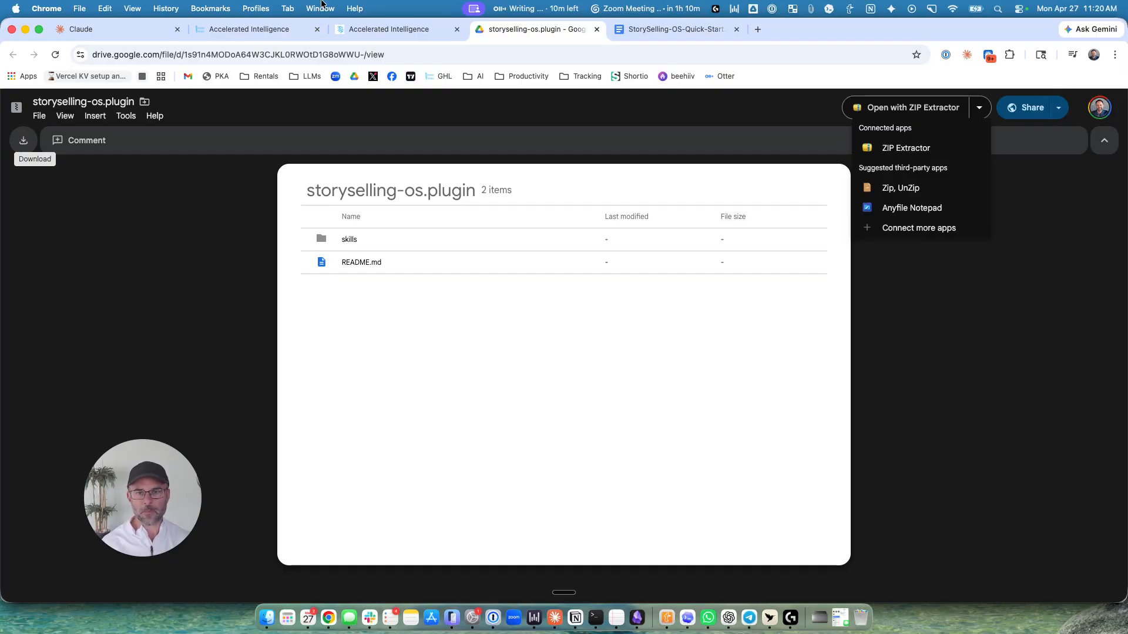
Look through the StorySelling OS PLUGIN Quick Start Guide document.
{"action": "left_click", "coordinate": [676, 29]}
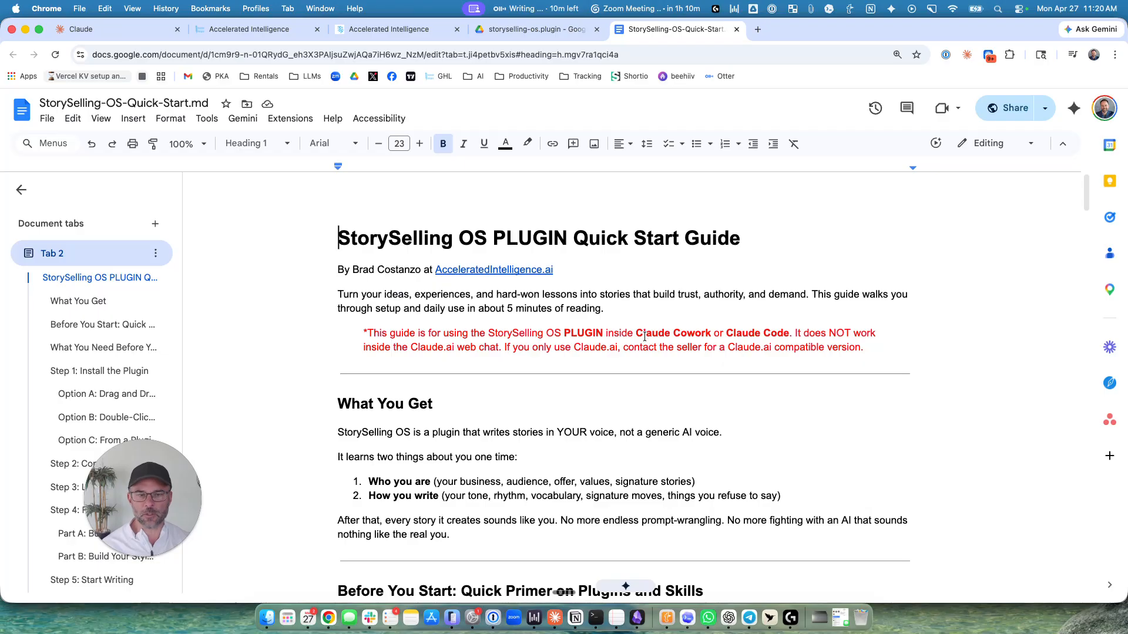
{"action": "scroll", "coordinate": [644, 329], "scroll_direction": "down", "scroll_amount": 12}
{"action": "key", "text": "super+Up"}
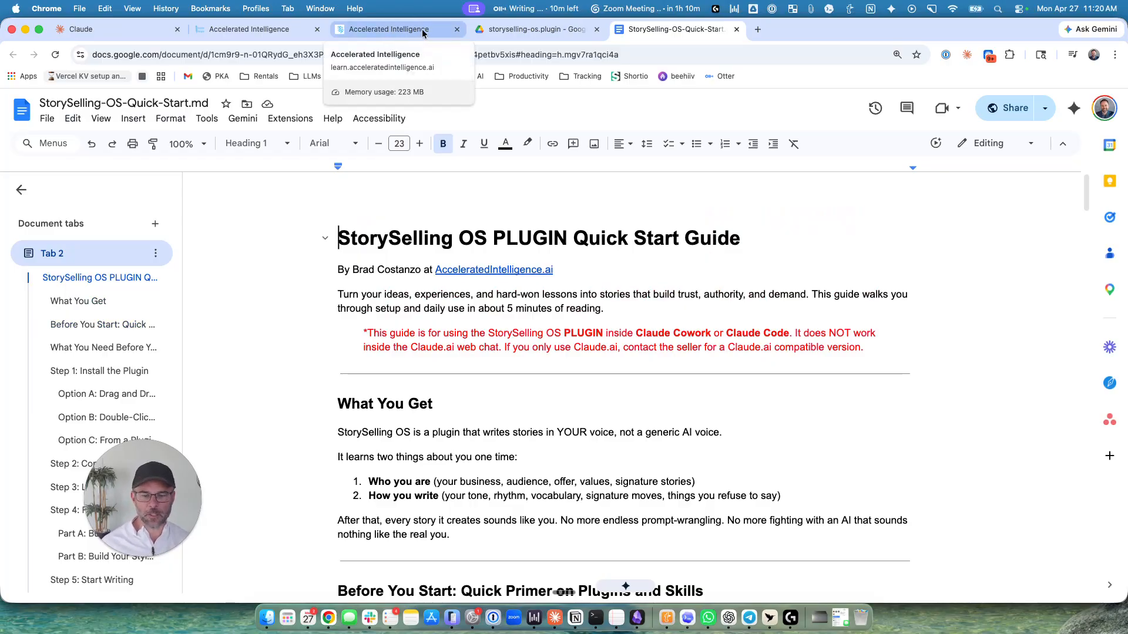
Switch to the Claude desktop app, look at its Chat and Code modes, and settle on Cowork mode.
{"action": "left_click", "coordinate": [555, 611]}
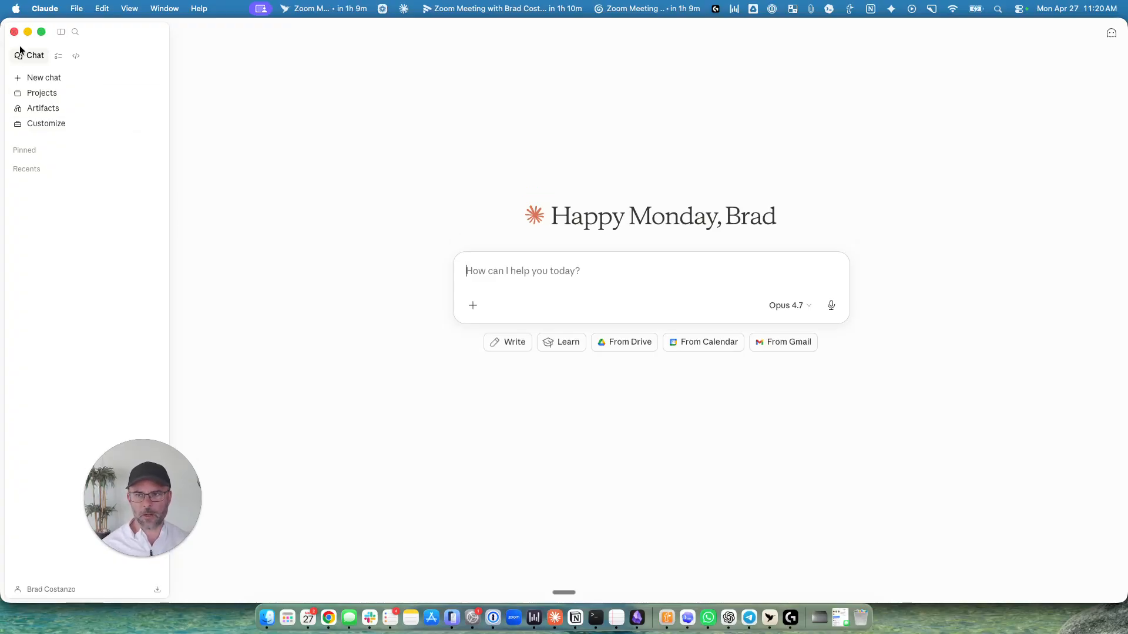
{"action": "left_click", "coordinate": [58, 57]}
{"action": "left_click", "coordinate": [89, 55]}
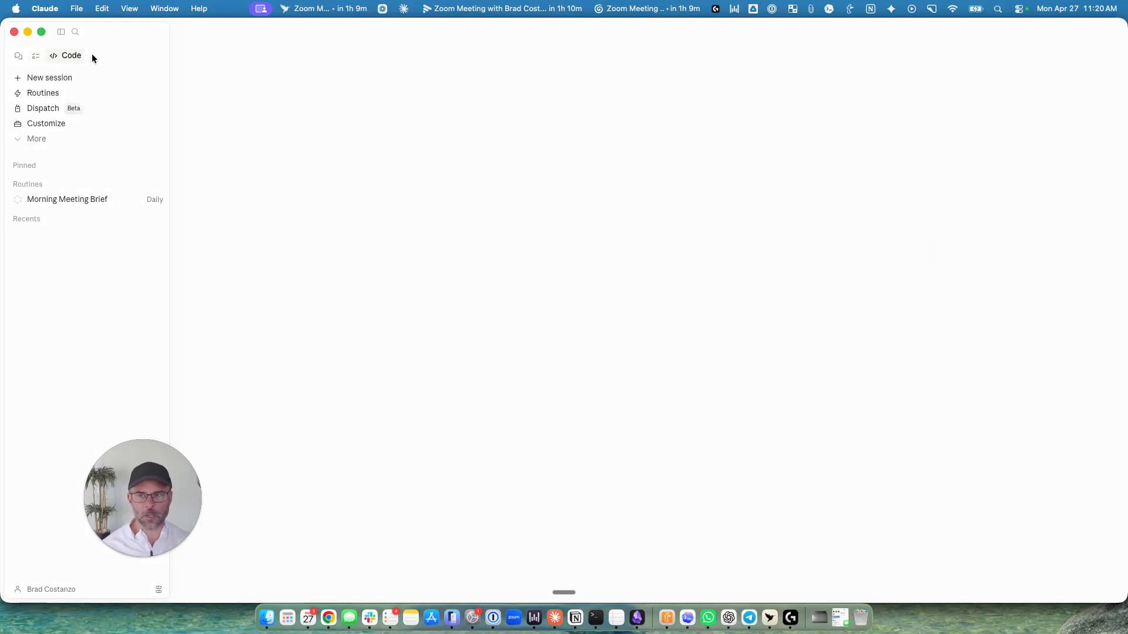
{"action": "left_click", "coordinate": [37, 55]}
{"action": "left_click", "coordinate": [18, 56]}
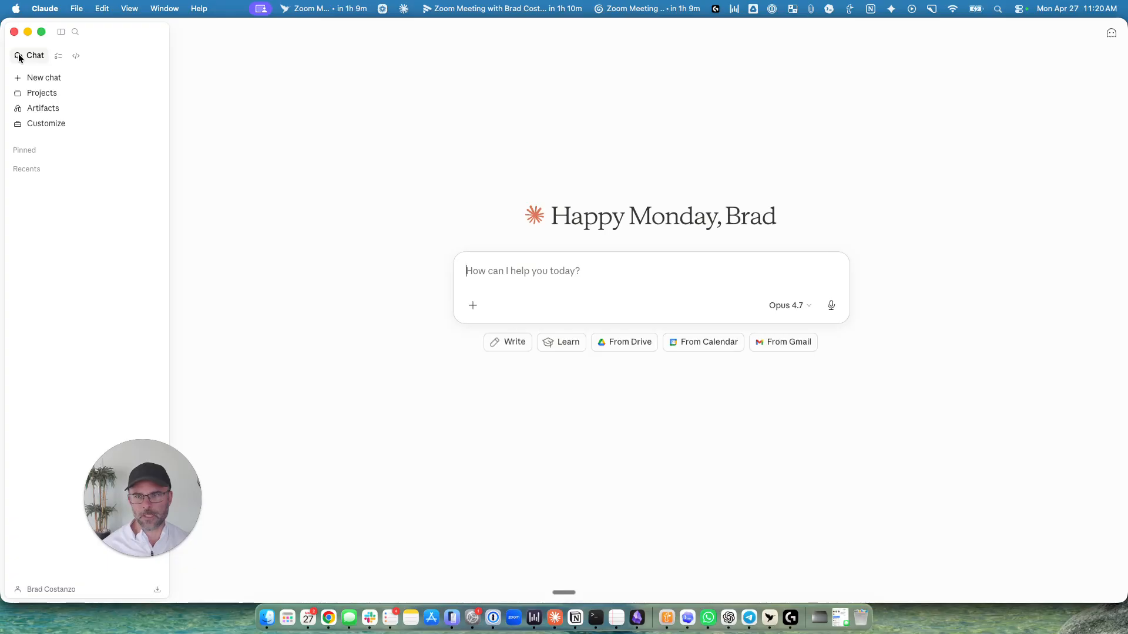
{"action": "left_click", "coordinate": [58, 55]}
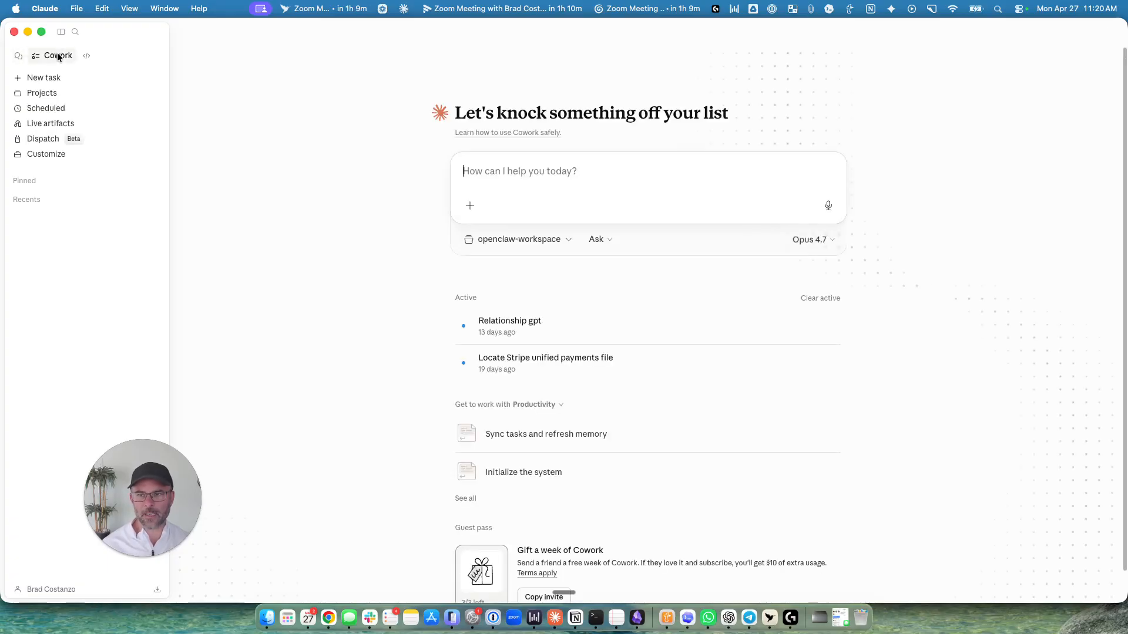
{"action": "left_click", "coordinate": [17, 57]}
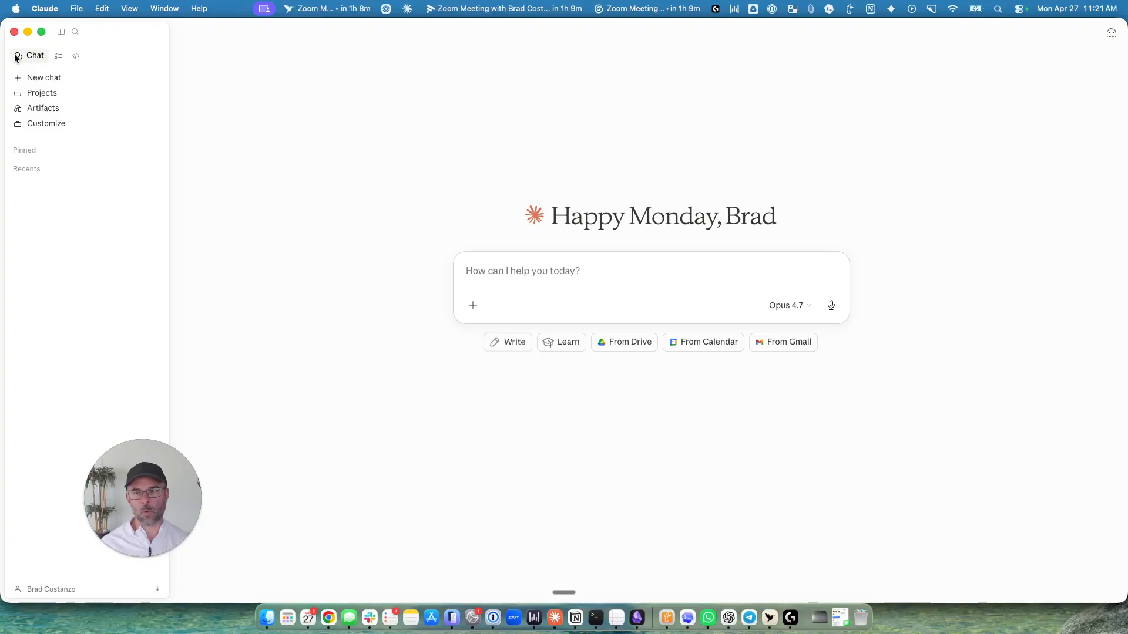
{"action": "left_click", "coordinate": [57, 57]}
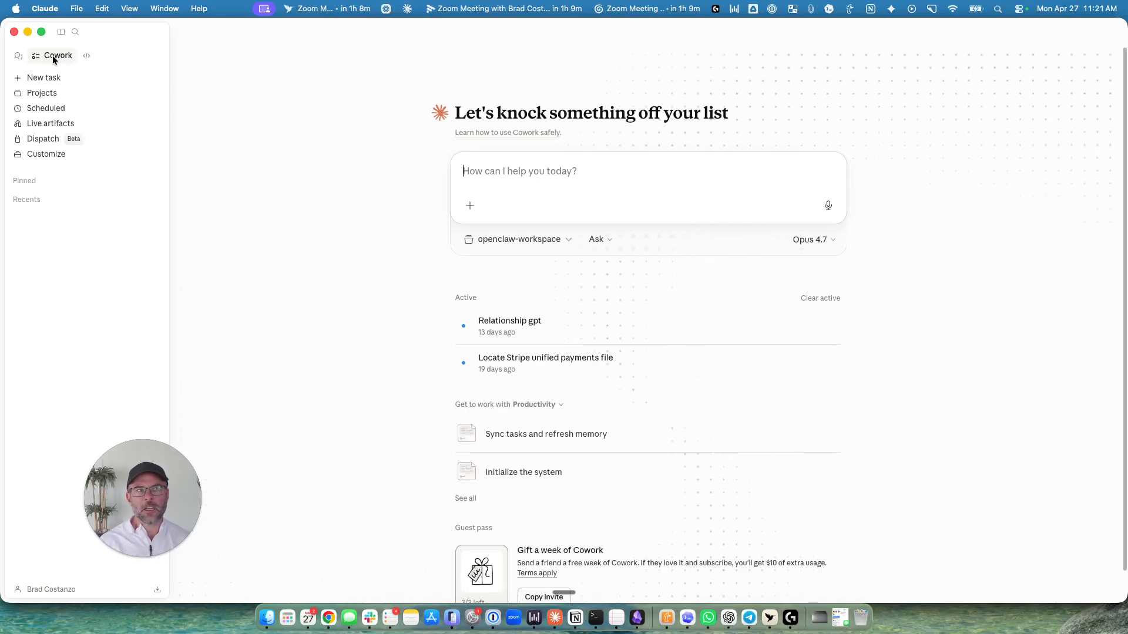
Add the Demo Story Selling folder as a Cowork working folder and always allow Claude to change its files.
{"action": "left_click", "coordinate": [569, 238]}
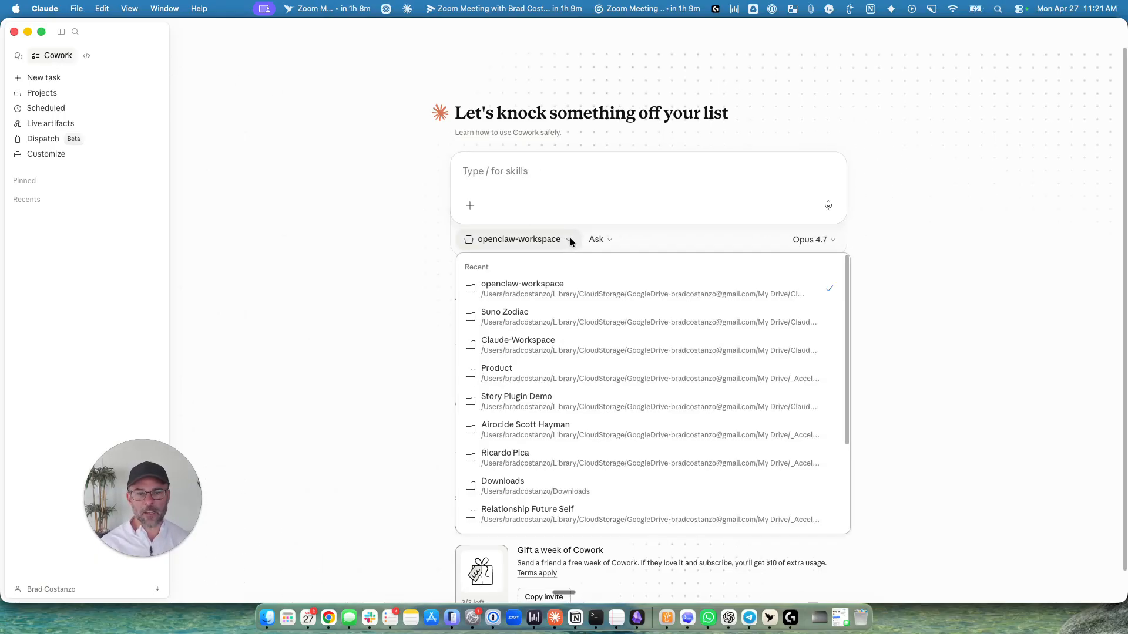
{"action": "scroll", "coordinate": [558, 476], "scroll_direction": "down", "scroll_amount": 3}
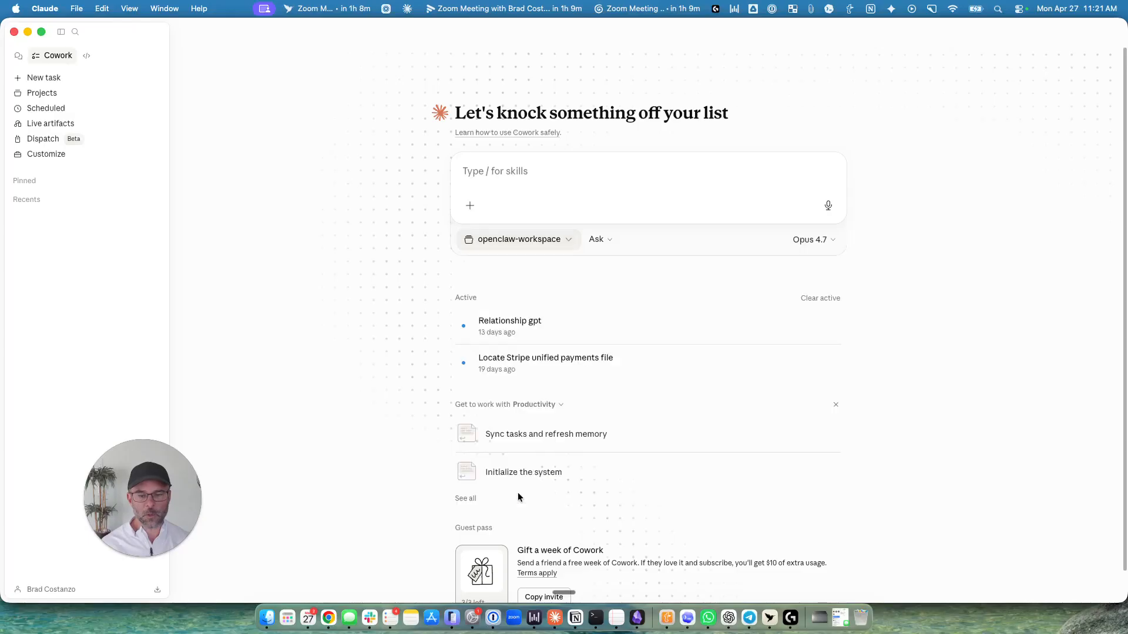
{"action": "left_click", "coordinate": [517, 492]}
{"action": "scroll", "coordinate": [347, 296], "scroll_direction": "down", "scroll_amount": 5}
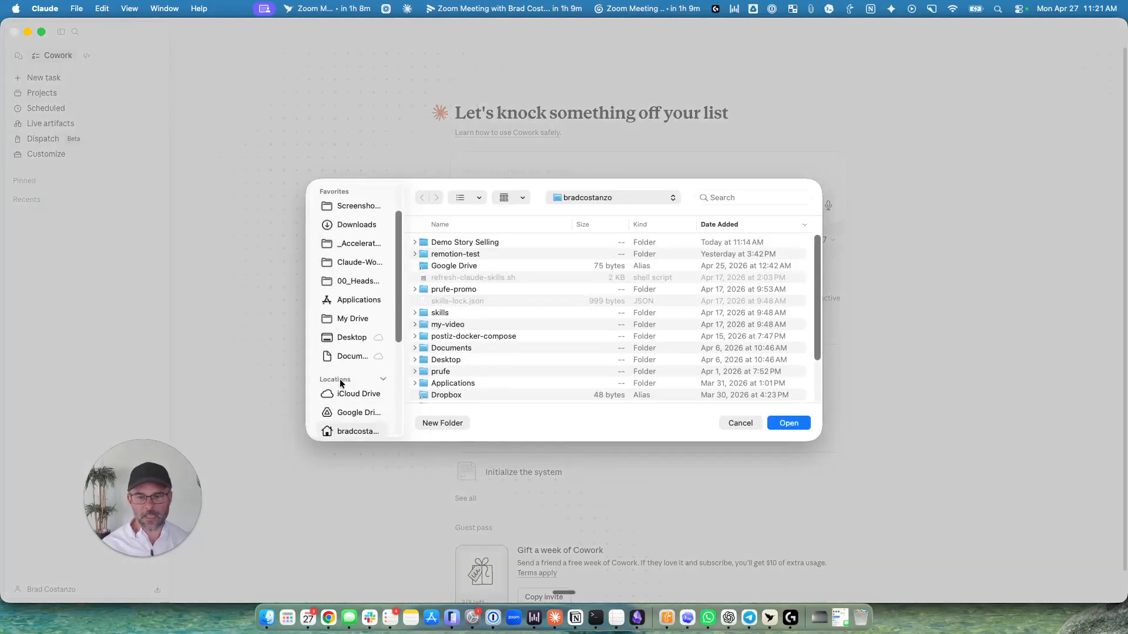
{"action": "left_click", "coordinate": [458, 243]}
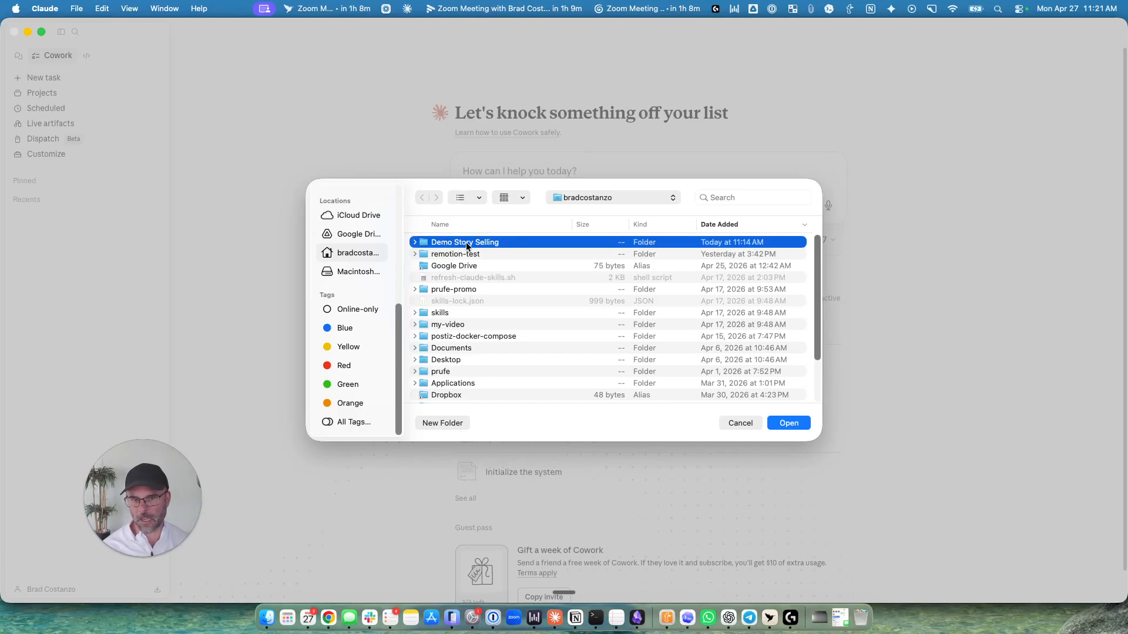
{"action": "left_click", "coordinate": [792, 419]}
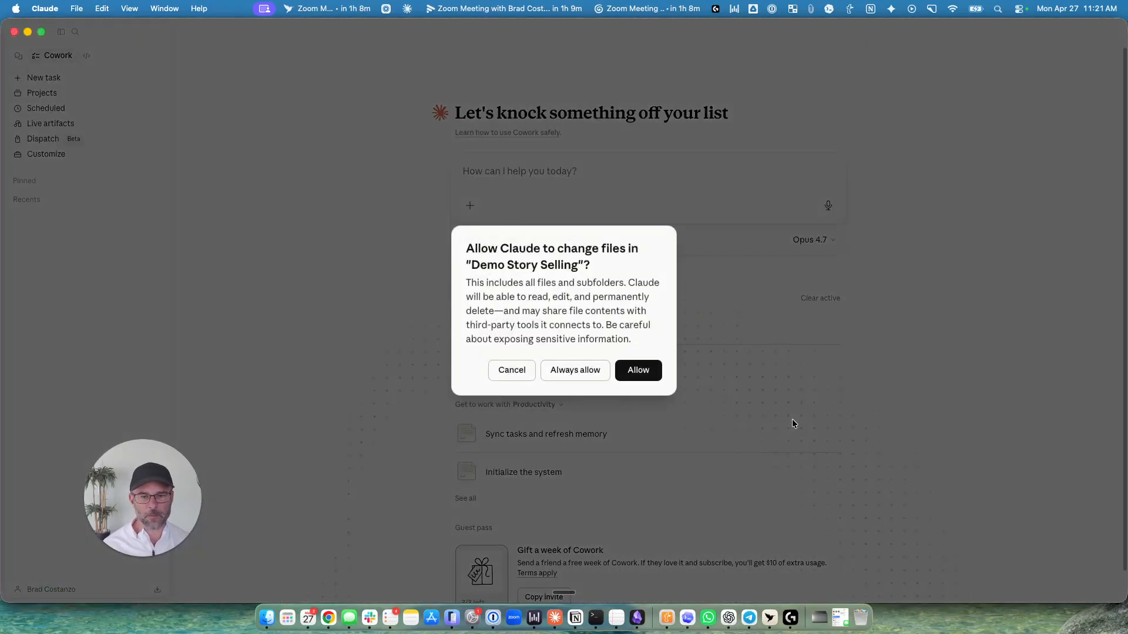
{"action": "left_click", "coordinate": [571, 371]}
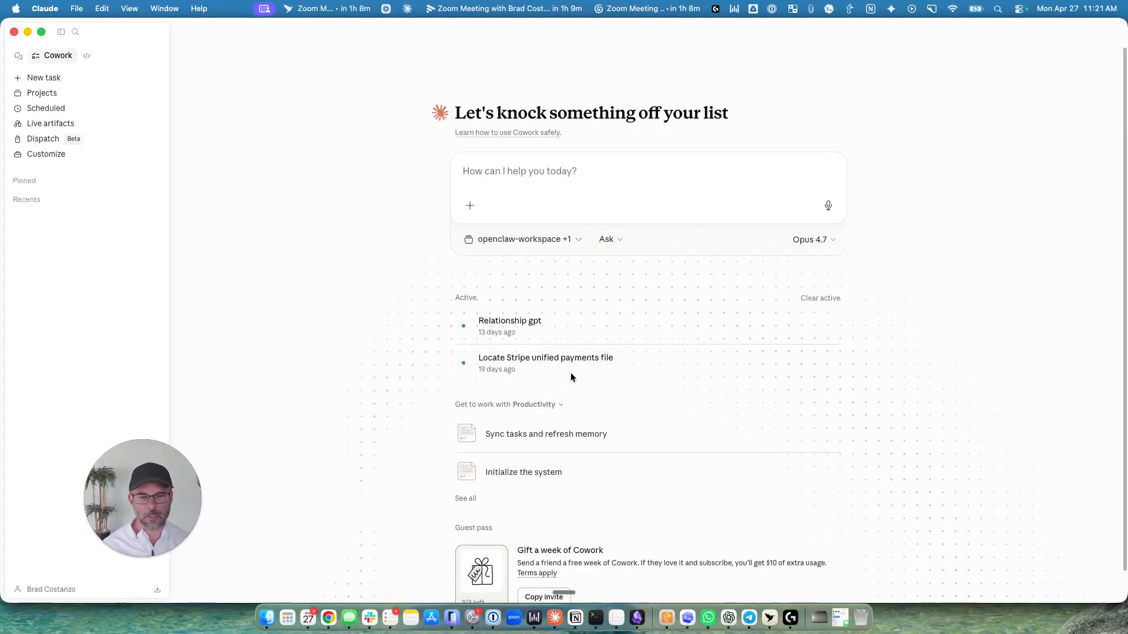
Deselect the openclaw-workspace folder so that only Demo Story Selling is used for the task.
{"action": "left_click", "coordinate": [572, 240]}
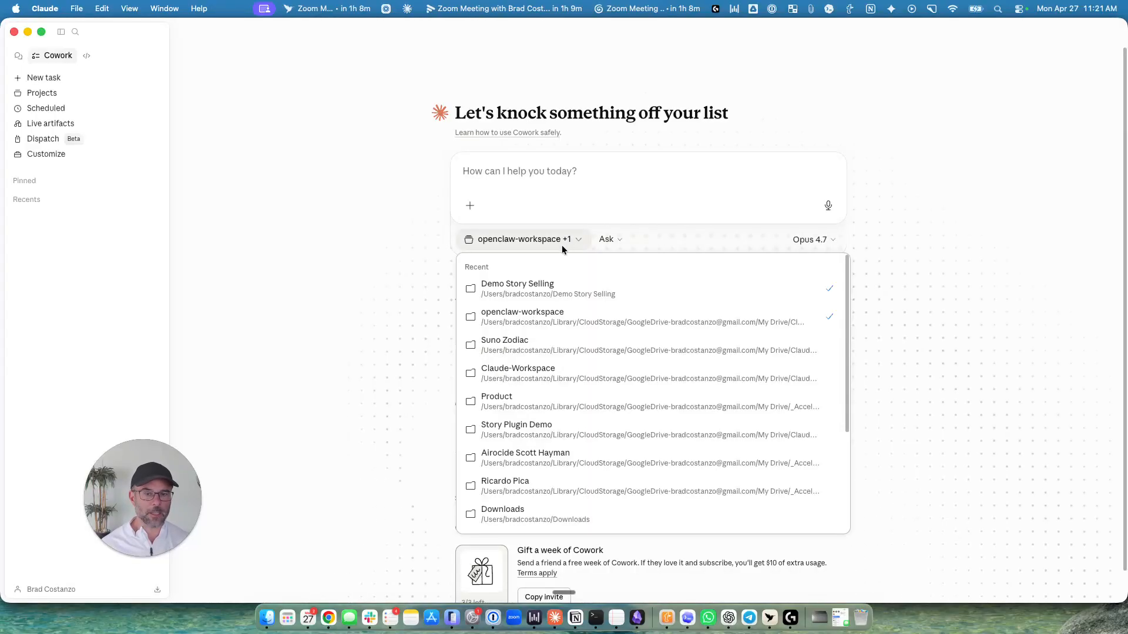
{"action": "left_click", "coordinate": [830, 318]}
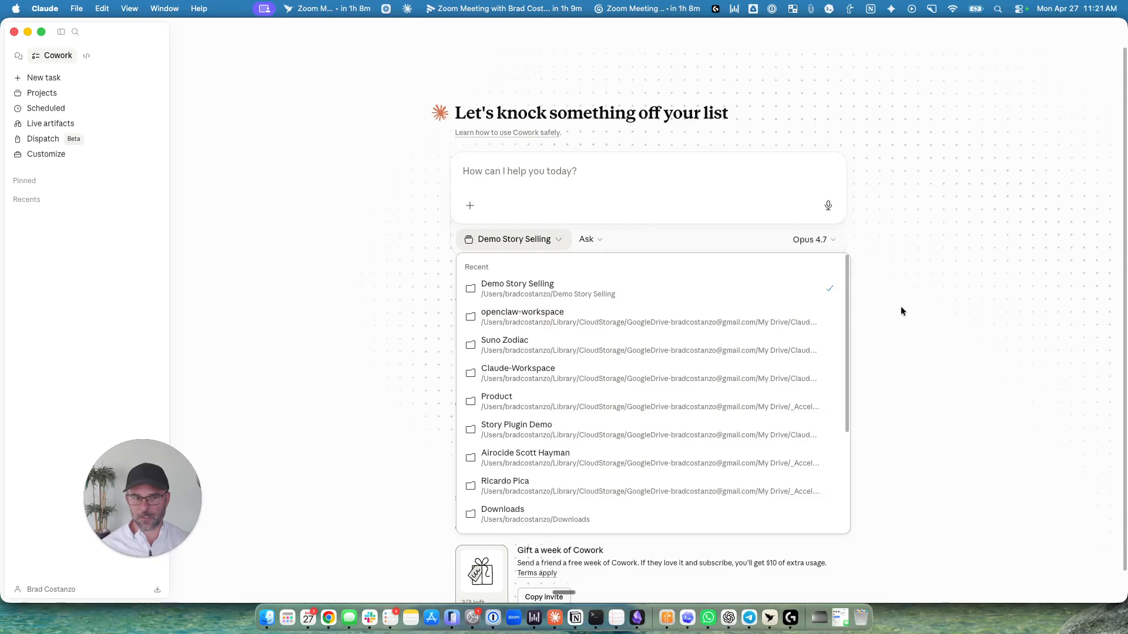
{"action": "left_click", "coordinate": [329, 261]}
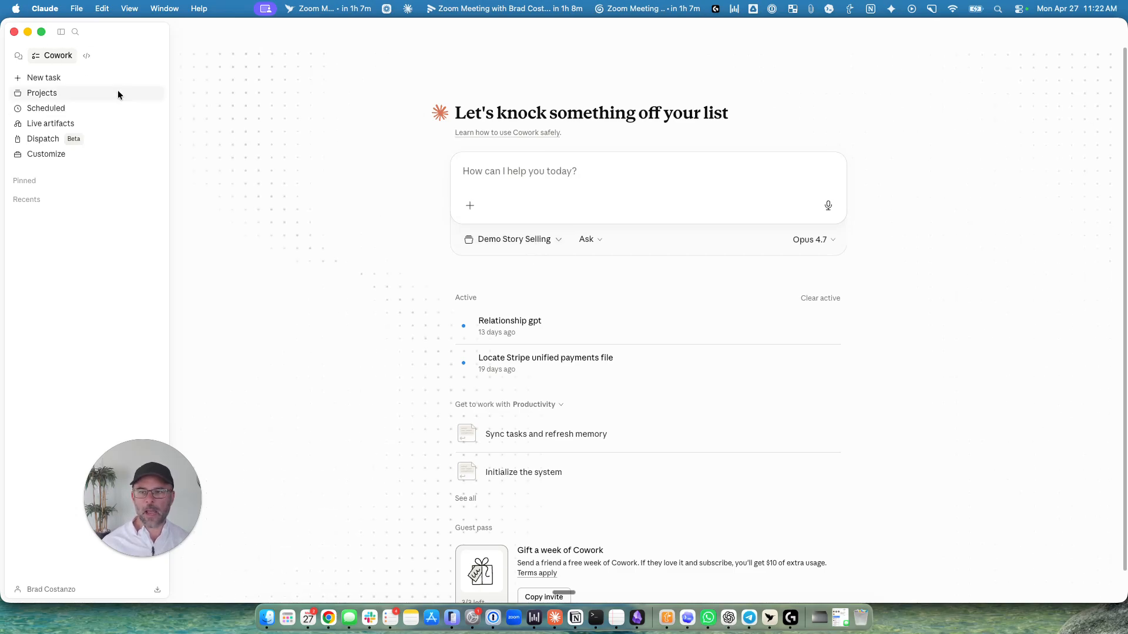
Look at the upload option for personal plugins and the Story selling plugin's details on the Customize page.
{"action": "left_click", "coordinate": [58, 153]}
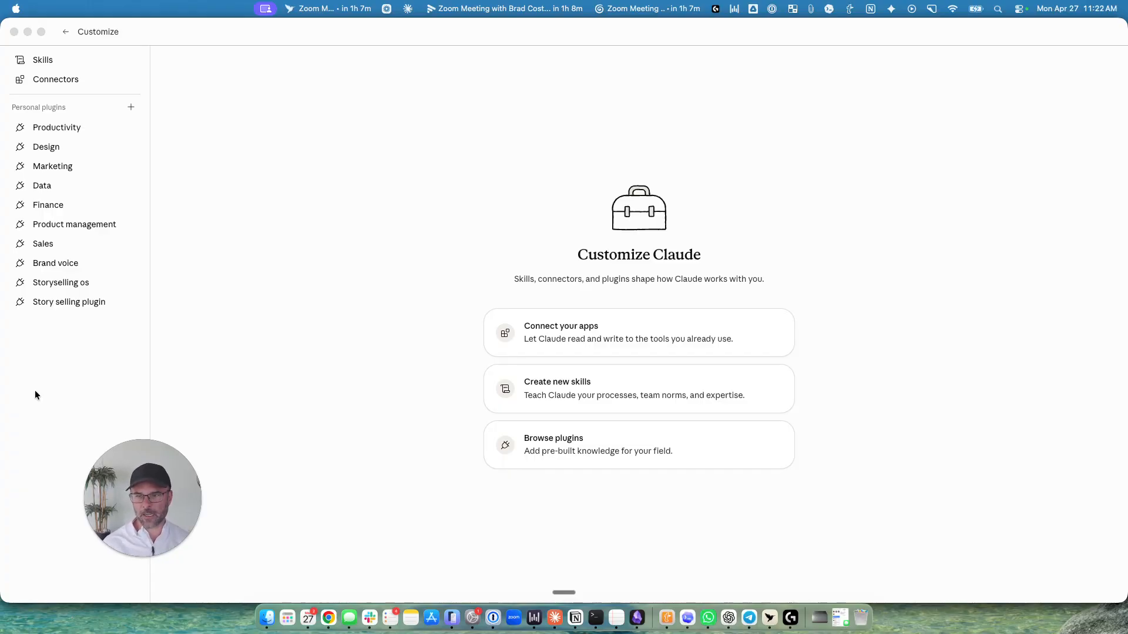
{"action": "left_click", "coordinate": [131, 107]}
{"action": "mouse_move", "coordinate": [173, 149]}
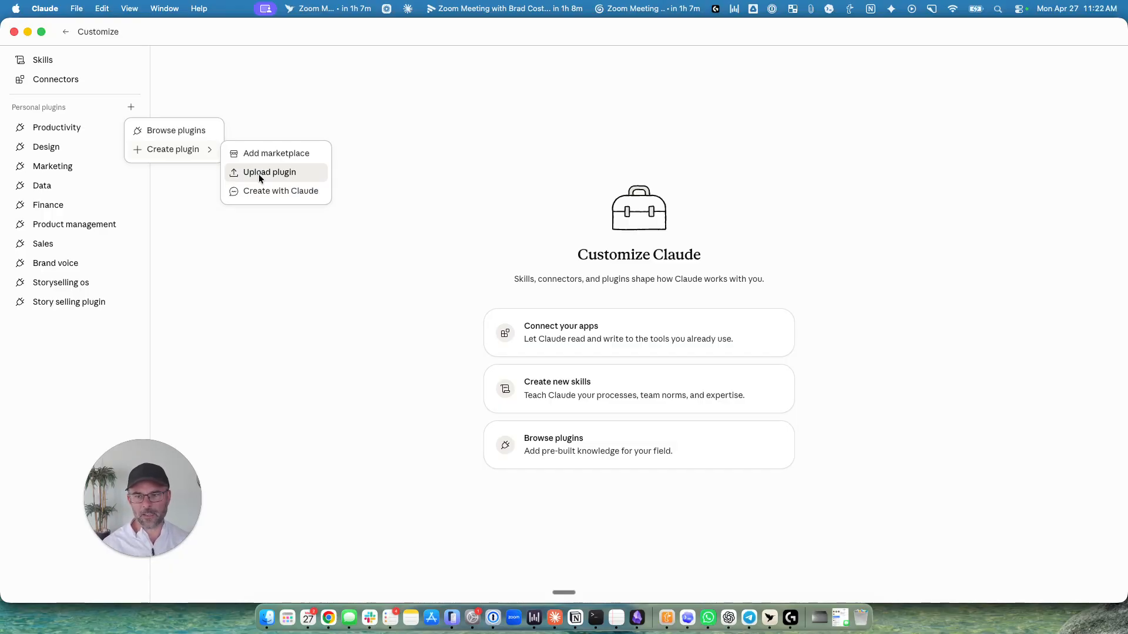
{"action": "left_click", "coordinate": [58, 301]}
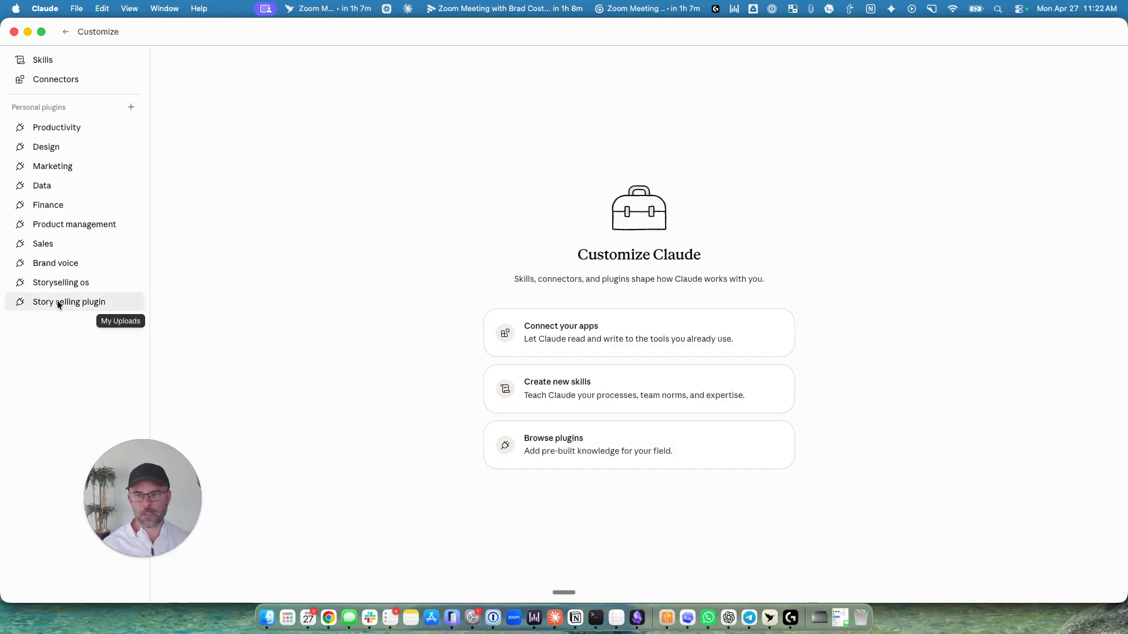
{"action": "left_click", "coordinate": [57, 301]}
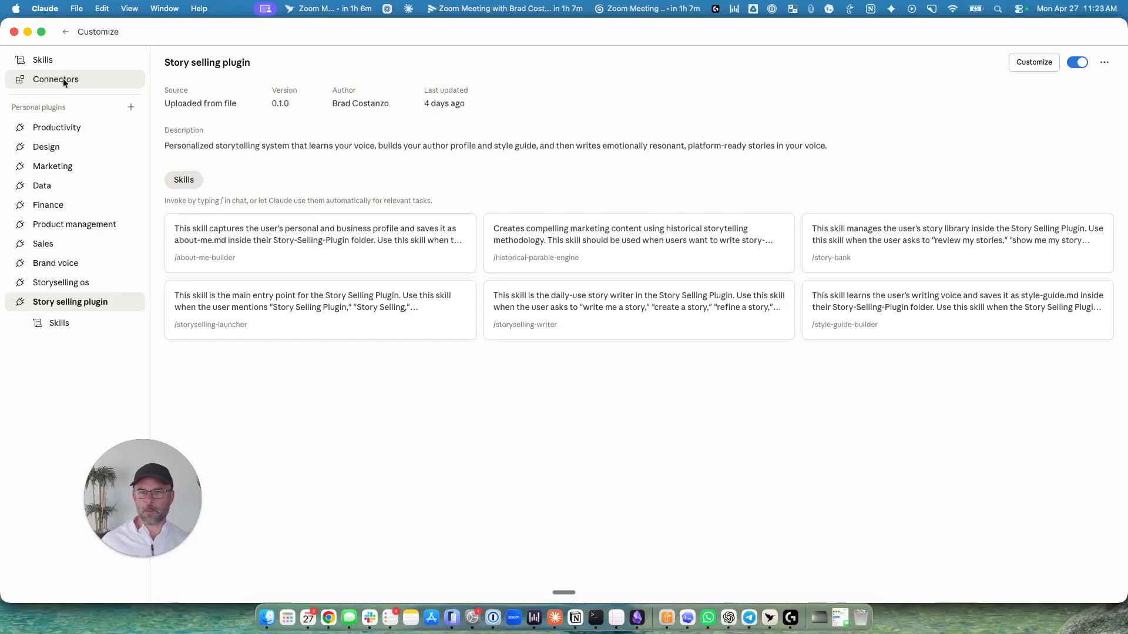
Browse the personal skills list and read through the skill-creator skill's instructions.
{"action": "left_click", "coordinate": [46, 58]}
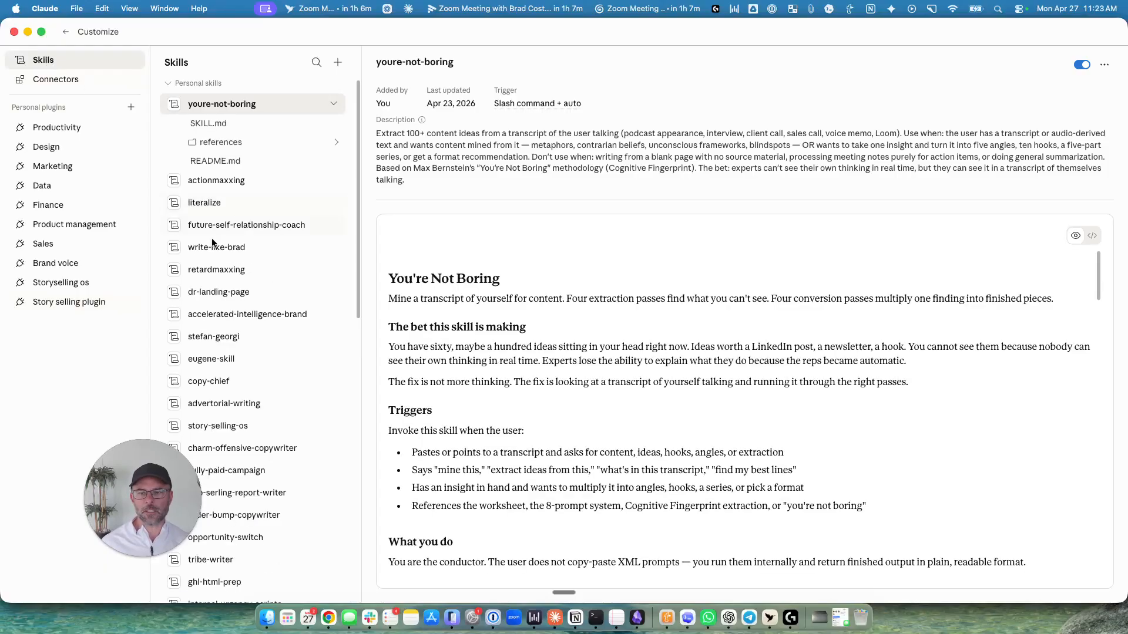
{"action": "scroll", "coordinate": [211, 236], "scroll_direction": "down", "scroll_amount": 10}
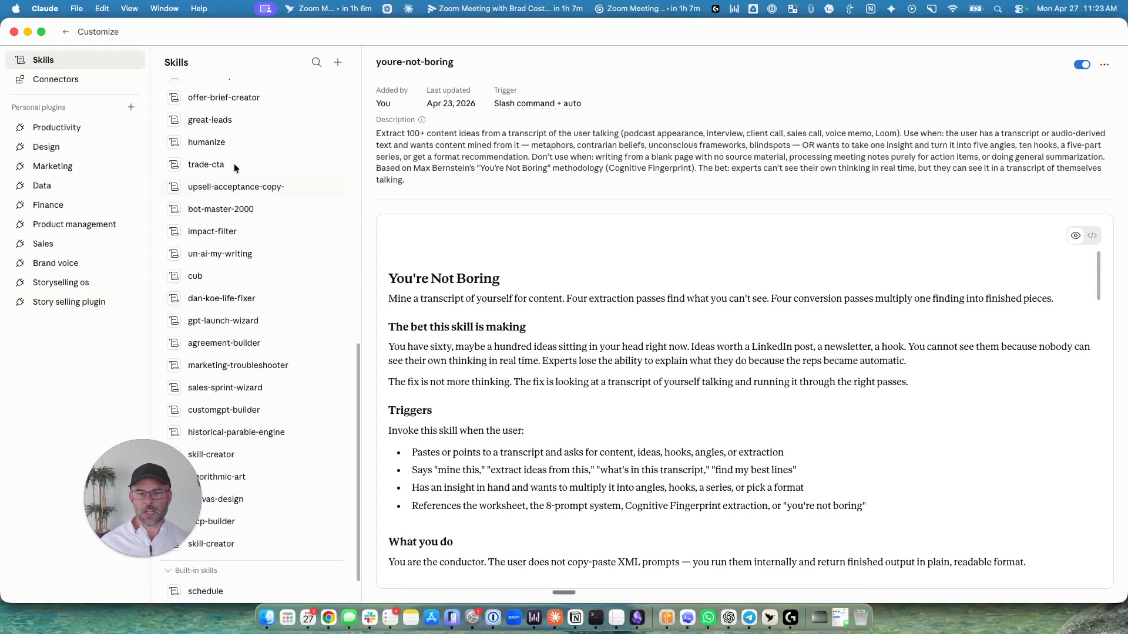
{"action": "scroll", "coordinate": [249, 341], "scroll_direction": "down", "scroll_amount": 2}
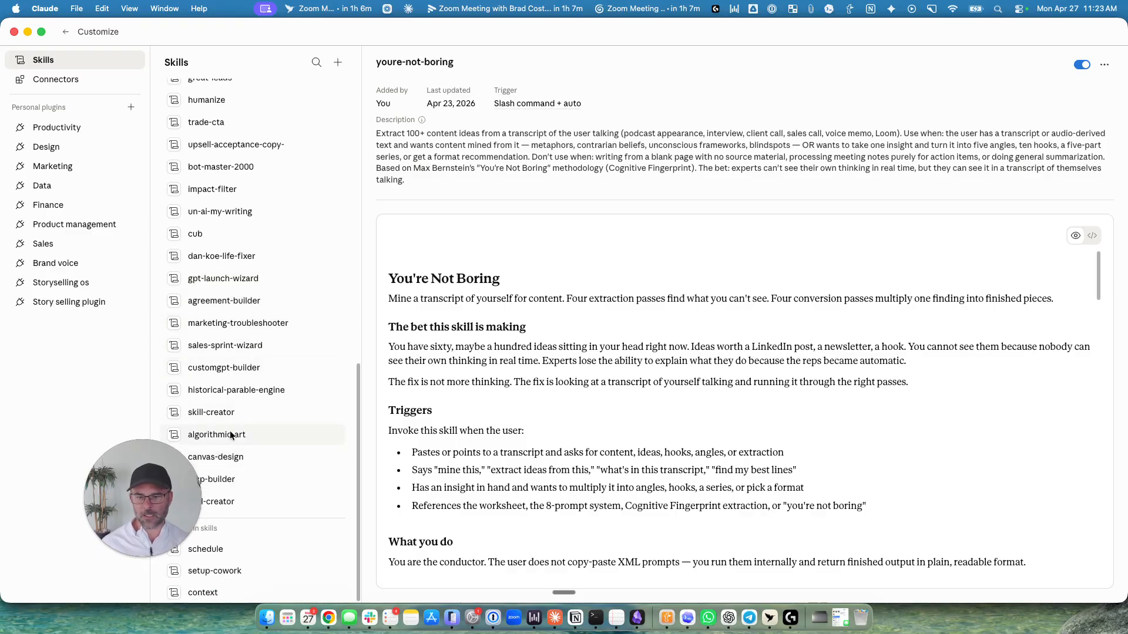
{"action": "left_click", "coordinate": [219, 414]}
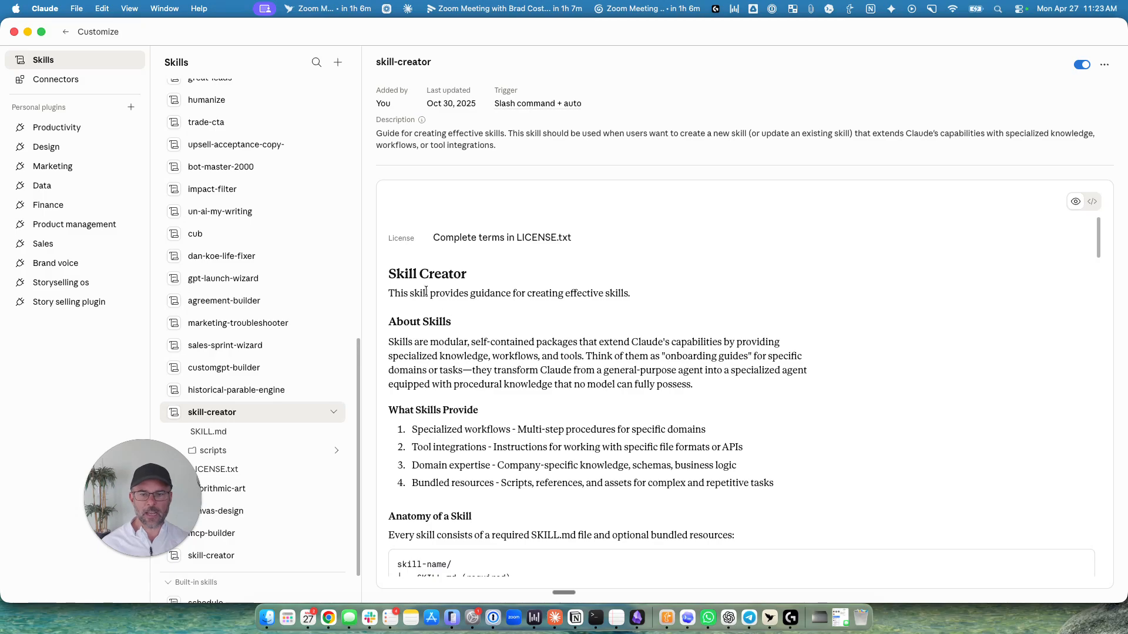
{"action": "left_click_drag", "start_coordinate": [388, 274], "coordinate": [491, 483]}
{"action": "scroll", "coordinate": [509, 478], "scroll_direction": "down", "scroll_amount": 10}
{"action": "scroll", "coordinate": [508, 478], "scroll_direction": "down", "scroll_amount": 5}
{"action": "scroll", "coordinate": [509, 479], "scroll_direction": "down", "scroll_amount": 5}
{"action": "scroll", "coordinate": [509, 477], "scroll_direction": "down", "scroll_amount": 2}
{"action": "scroll", "coordinate": [509, 477], "scroll_direction": "down", "scroll_amount": 10}
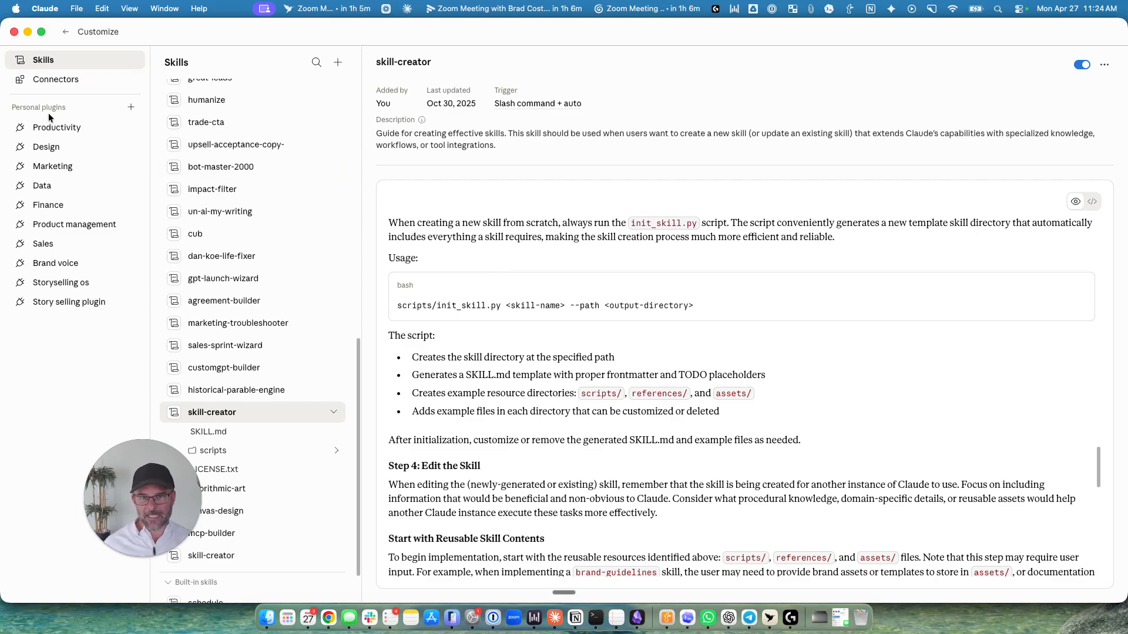
Reopen the Story selling plugin's details and check the storyselling-os.plugin file in Chrome before returning to Claude.
{"action": "left_click", "coordinate": [73, 302]}
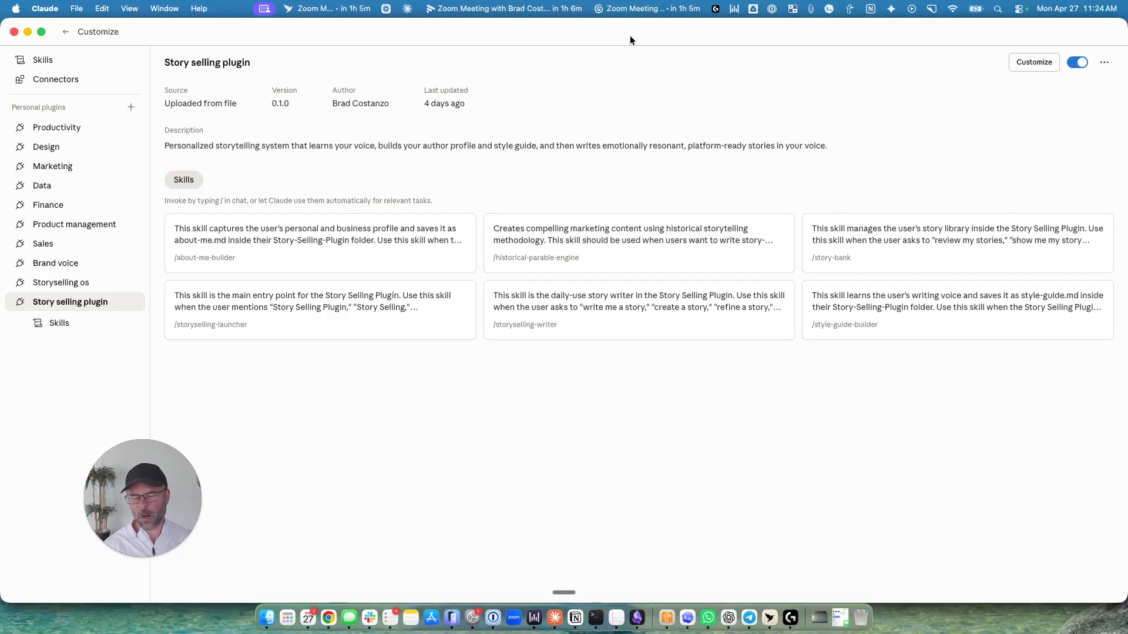
{"action": "left_click", "coordinate": [328, 617]}
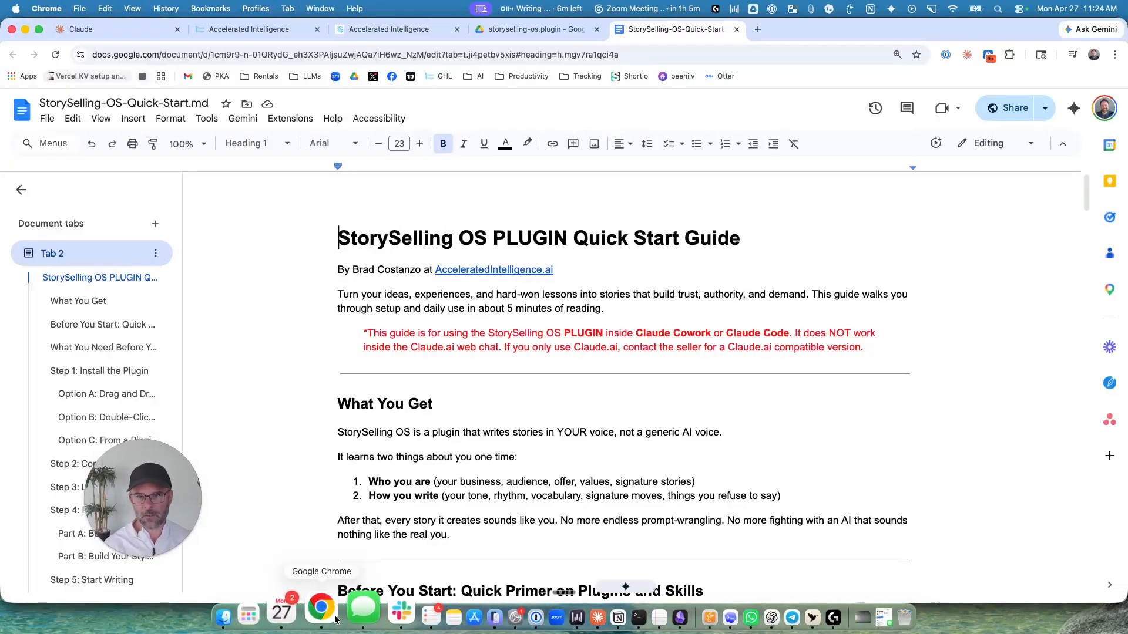
{"action": "left_click", "coordinate": [382, 30]}
{"action": "left_click", "coordinate": [516, 31]}
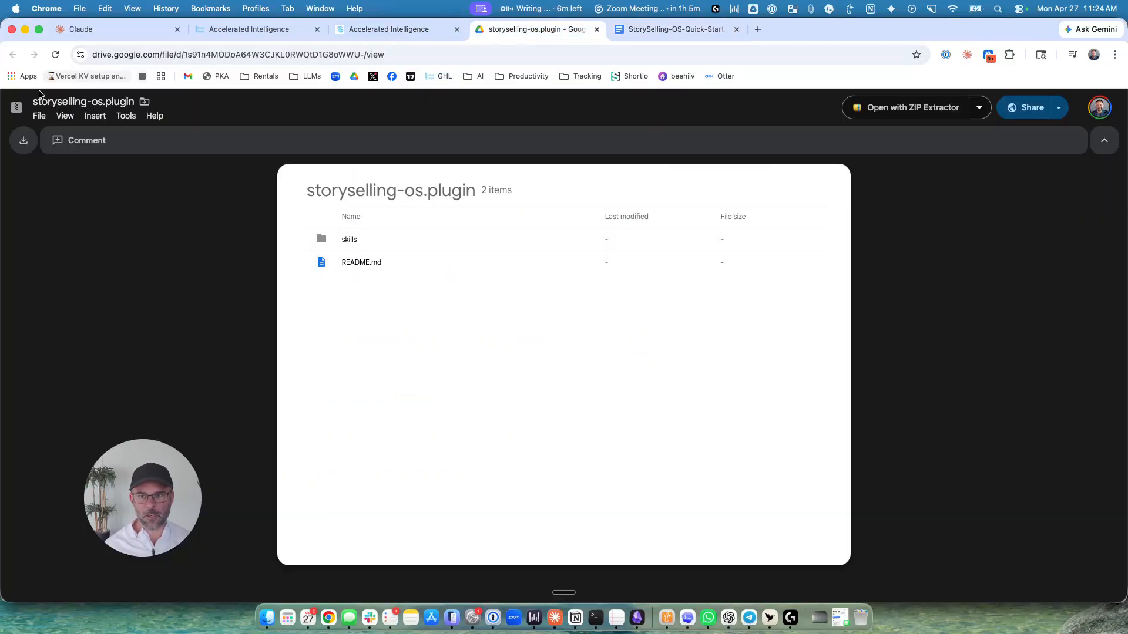
{"action": "key", "text": "super+Tab"}
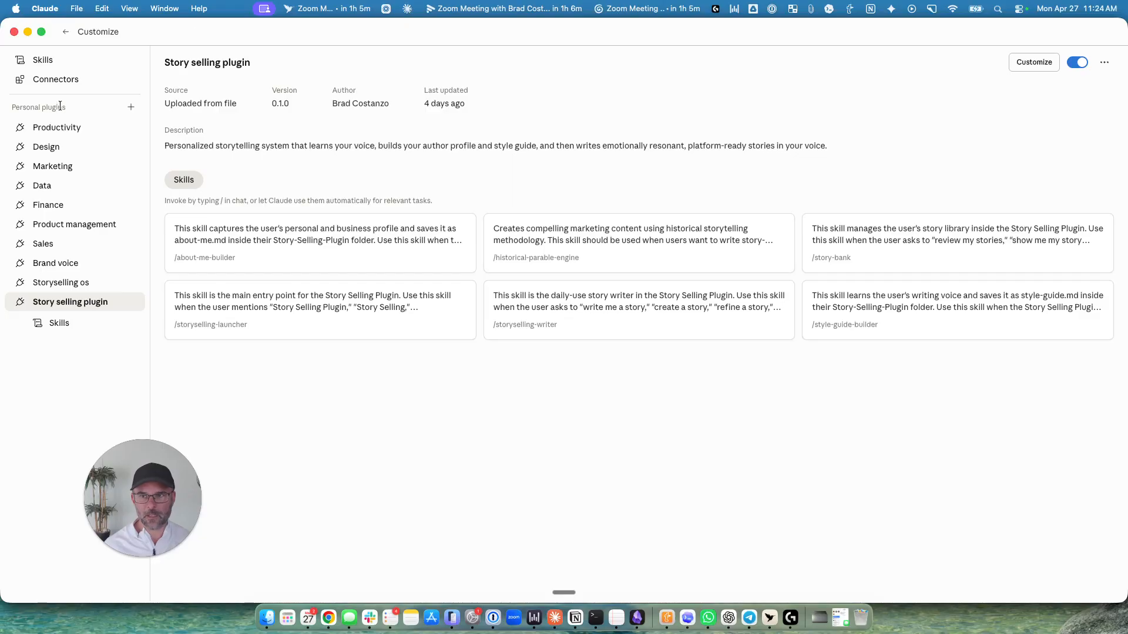
Look at the upload dialog for a local plugin on the Customize page, cancel it and return to the Cowork start page.
{"action": "left_click", "coordinate": [65, 33]}
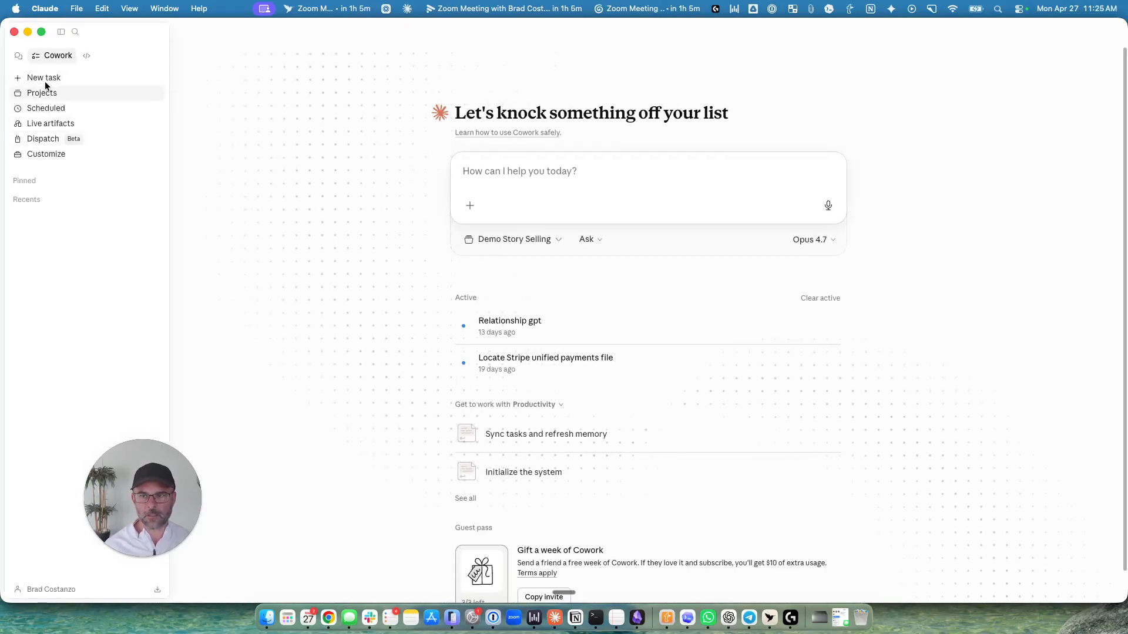
{"action": "left_click", "coordinate": [48, 151]}
{"action": "left_click", "coordinate": [130, 107]}
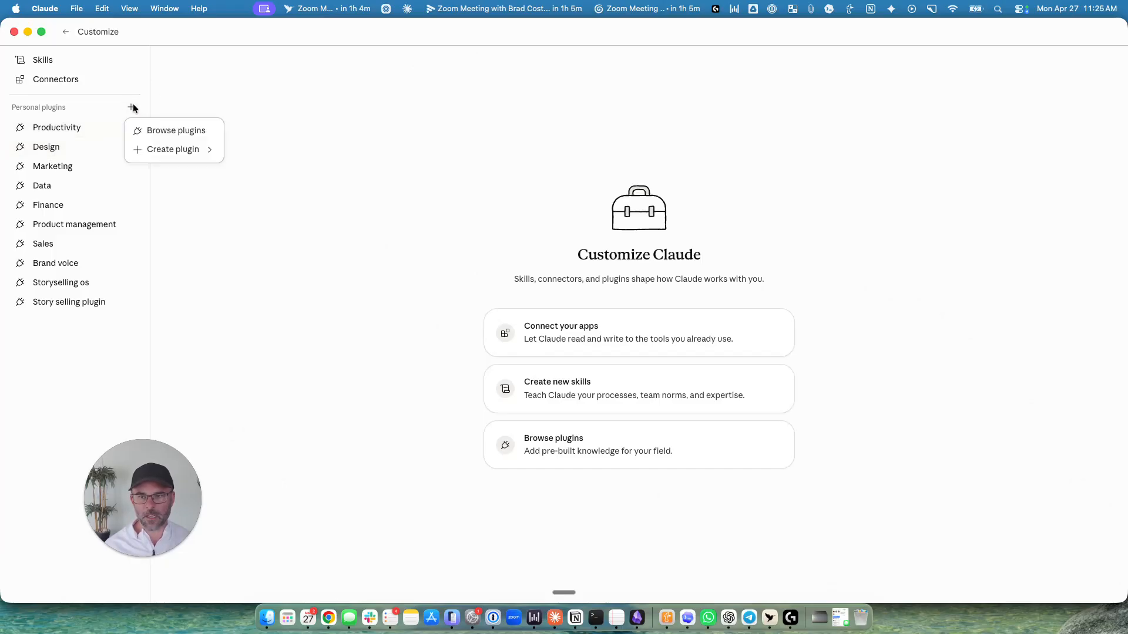
{"action": "mouse_move", "coordinate": [182, 152]}
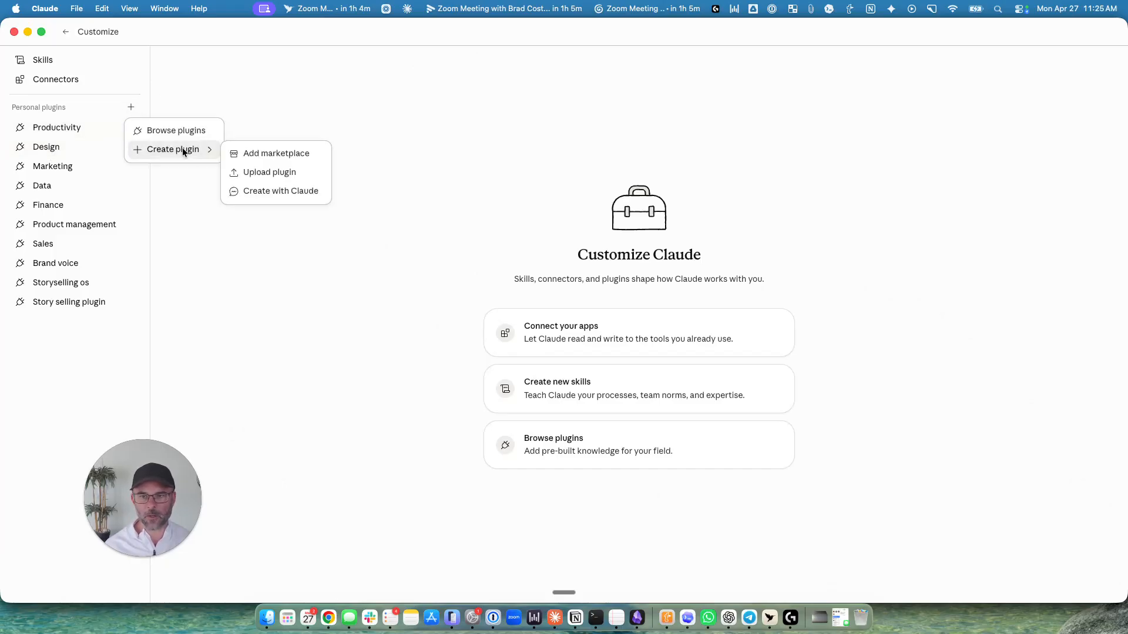
{"action": "left_click", "coordinate": [280, 171]}
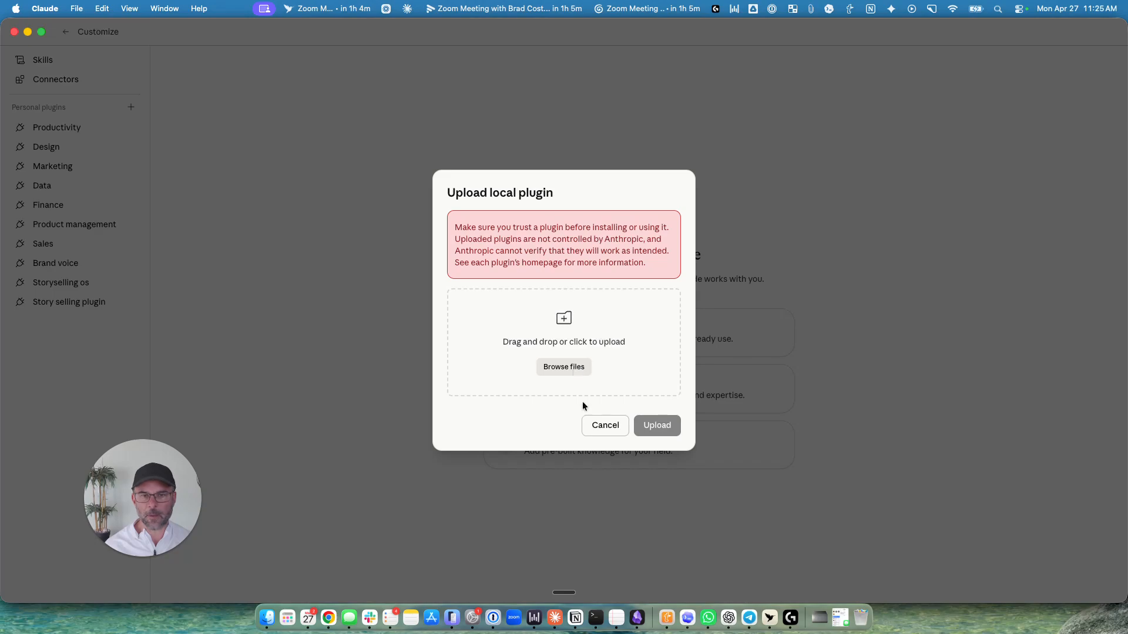
{"action": "left_click", "coordinate": [602, 430]}
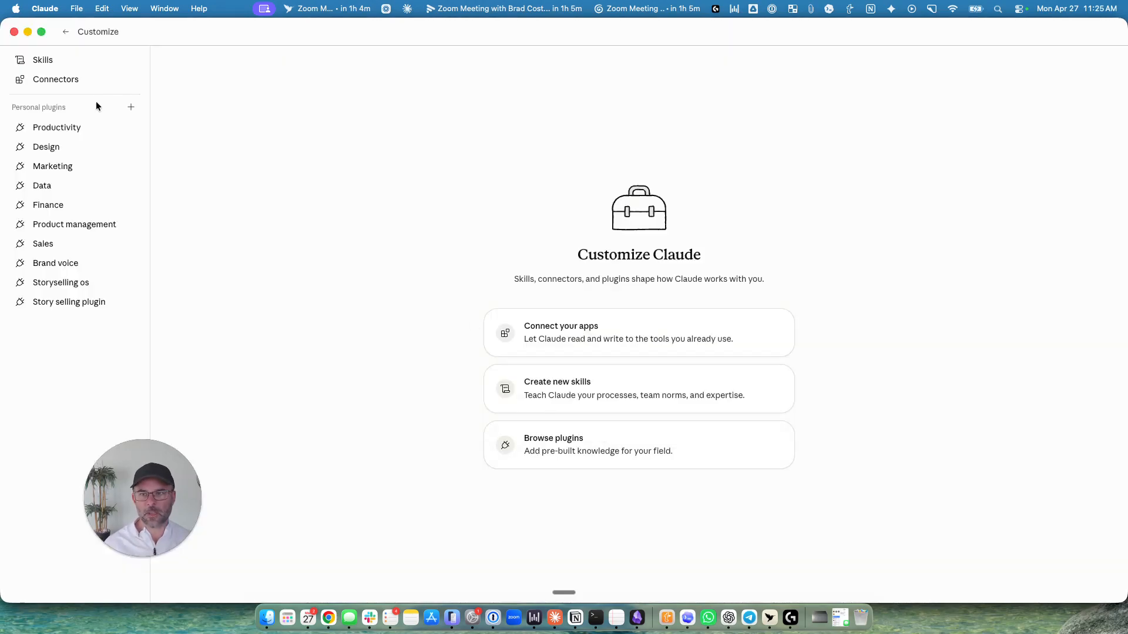
{"action": "left_click", "coordinate": [66, 32]}
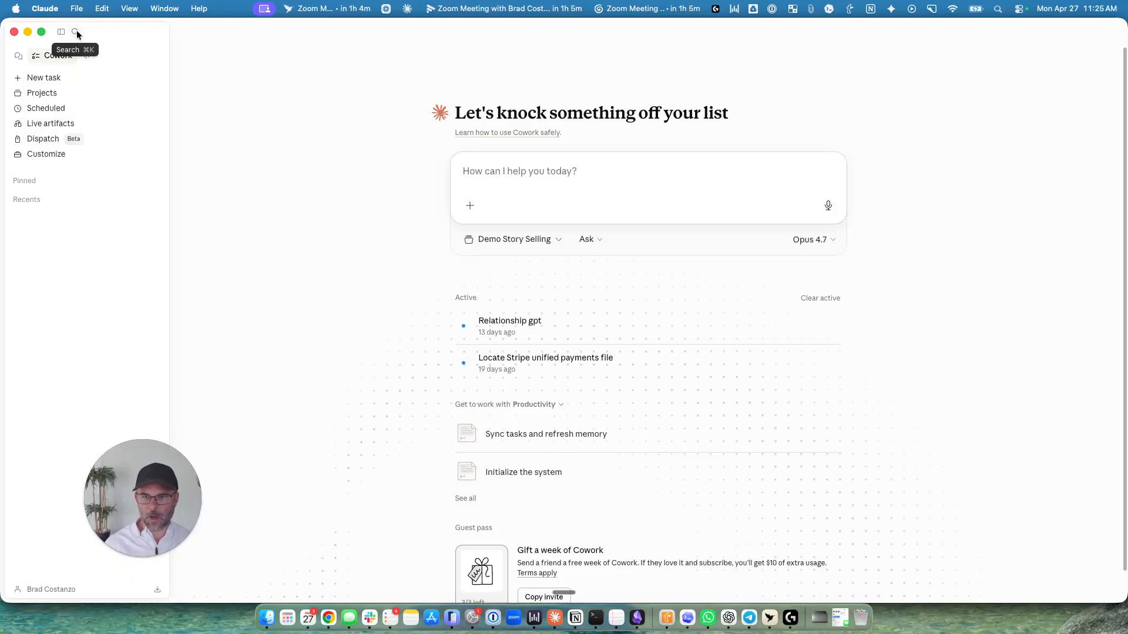
Make room beside the Claude window and open the Demo Story Selling folder in Finder.
{"action": "left_click_drag", "start_coordinate": [5, 20], "coordinate": [245, 22]}
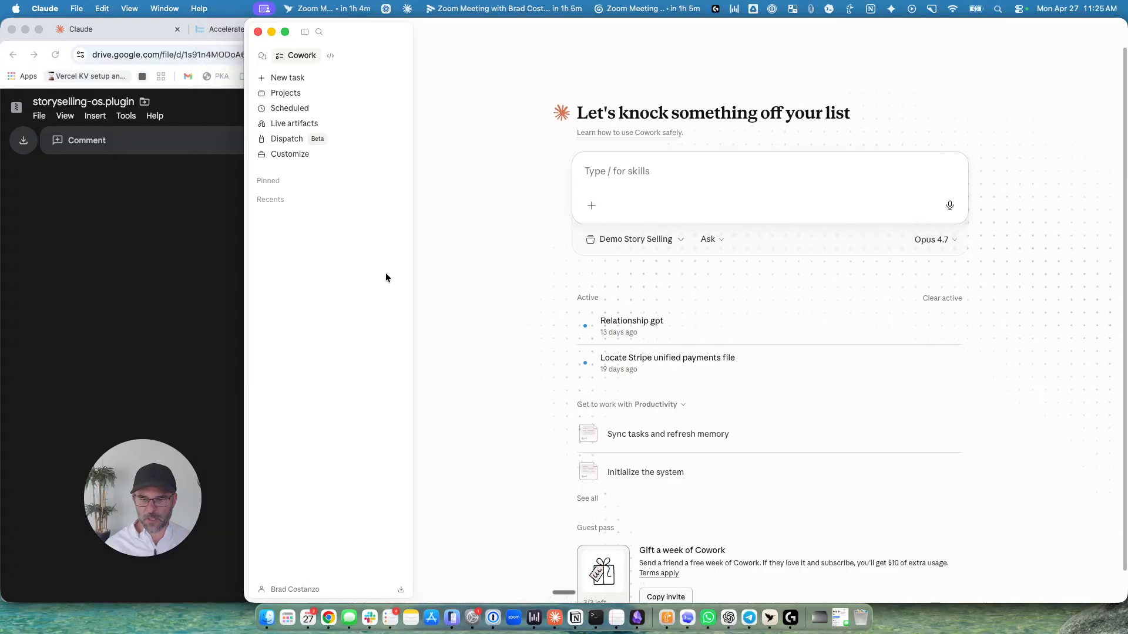
{"action": "left_click", "coordinate": [264, 618]}
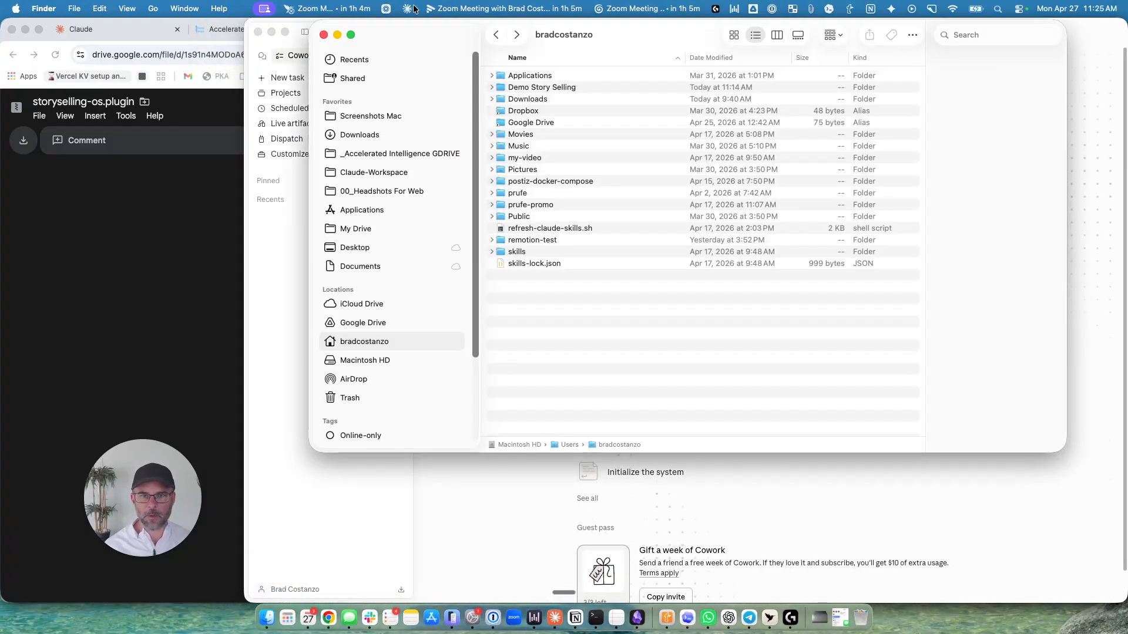
{"action": "left_click_drag", "start_coordinate": [386, 35], "coordinate": [5, 41]}
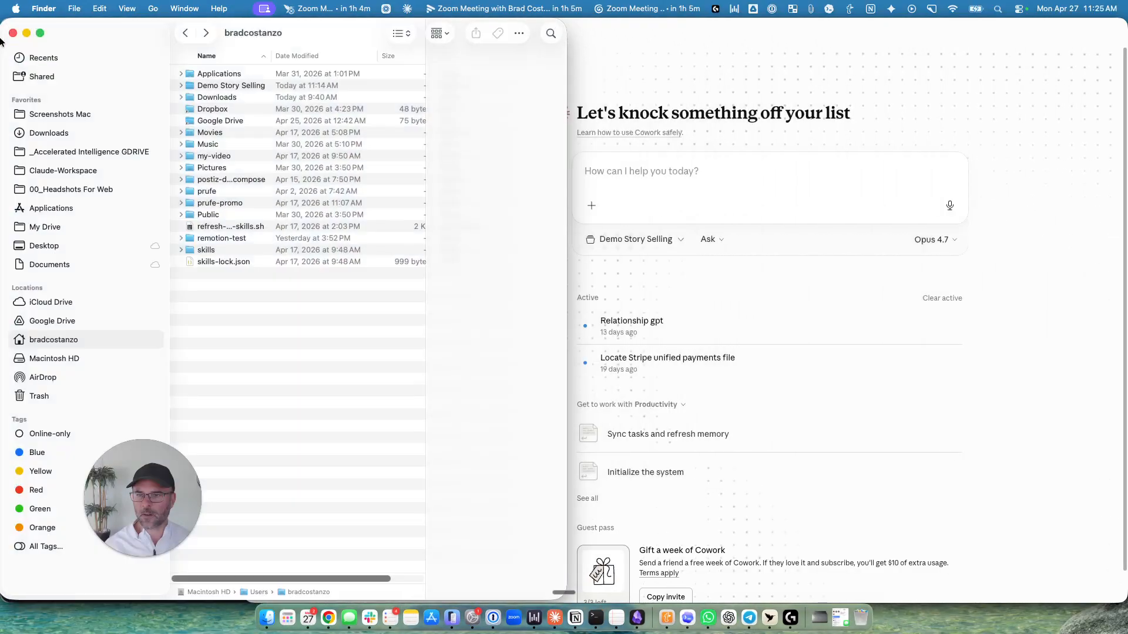
{"action": "left_click", "coordinate": [232, 88]}
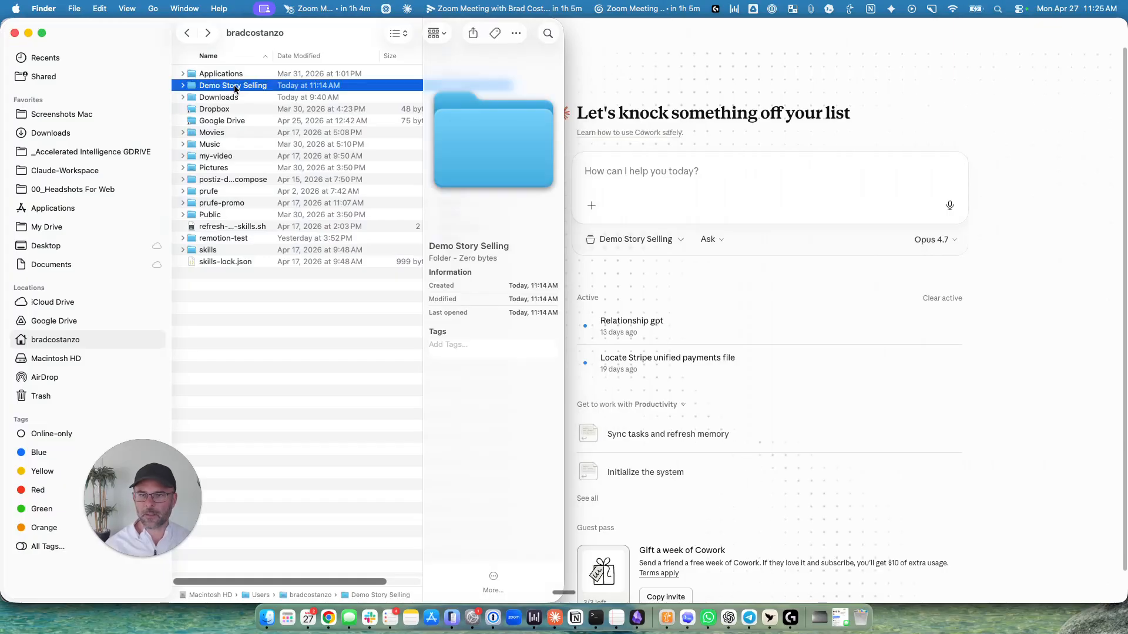
{"action": "double_click", "coordinate": [235, 86]}
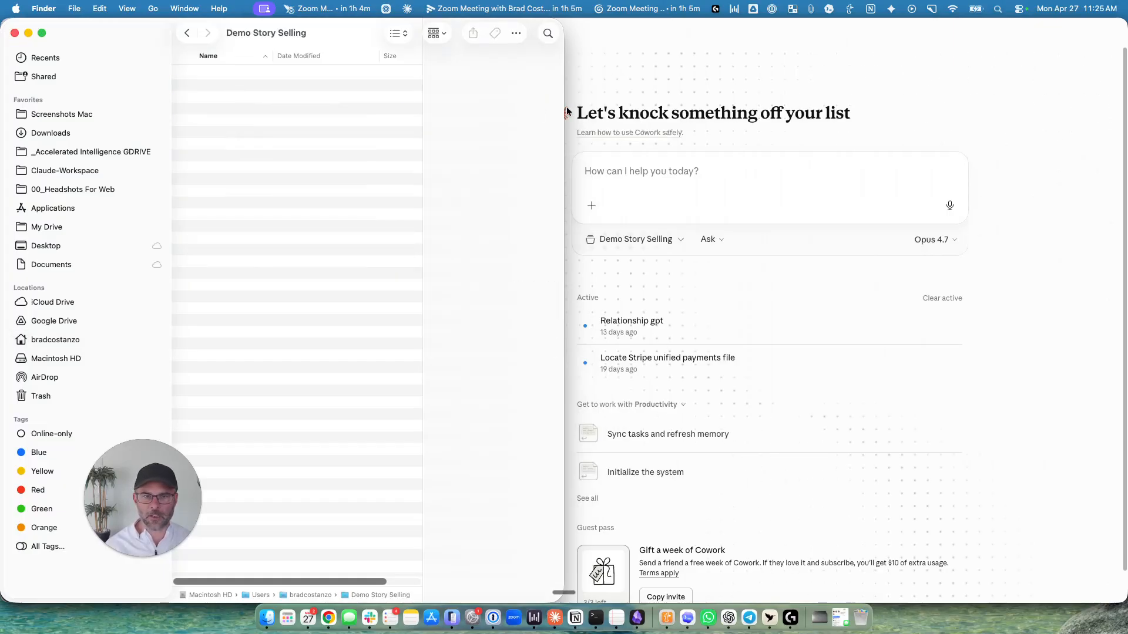
Narrow the Finder window and bring the Claude window back to the front next to it.
{"action": "left_click_drag", "start_coordinate": [561, 66], "coordinate": [410, 95]}
{"action": "scroll", "coordinate": [117, 103], "scroll_direction": "left", "scroll_amount": 2}
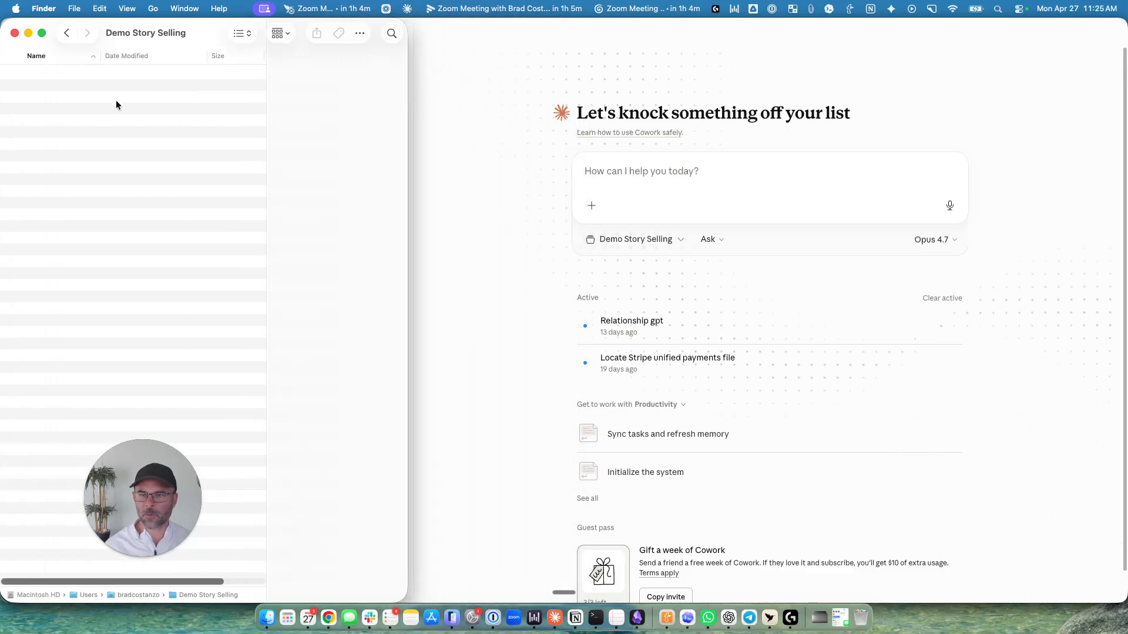
{"action": "left_click", "coordinate": [473, 20]}
{"action": "left_click_drag", "start_coordinate": [249, 21], "coordinate": [270, 38]}
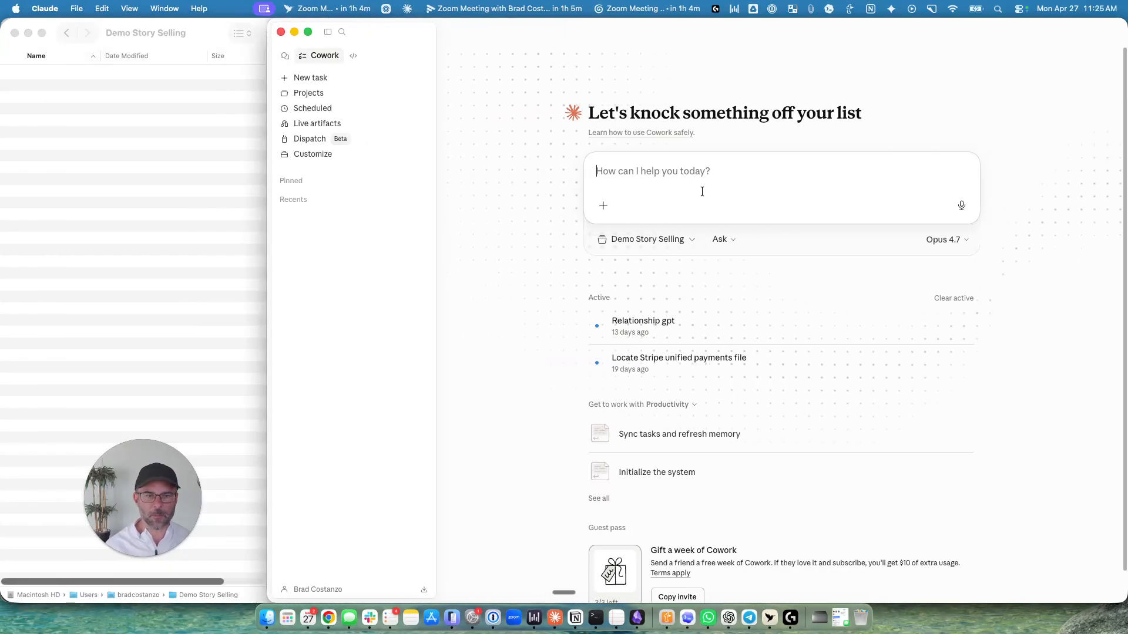
Start a Cowork task with the prompt "launch story selling plugin".
{"action": "type", "text": "lau"}
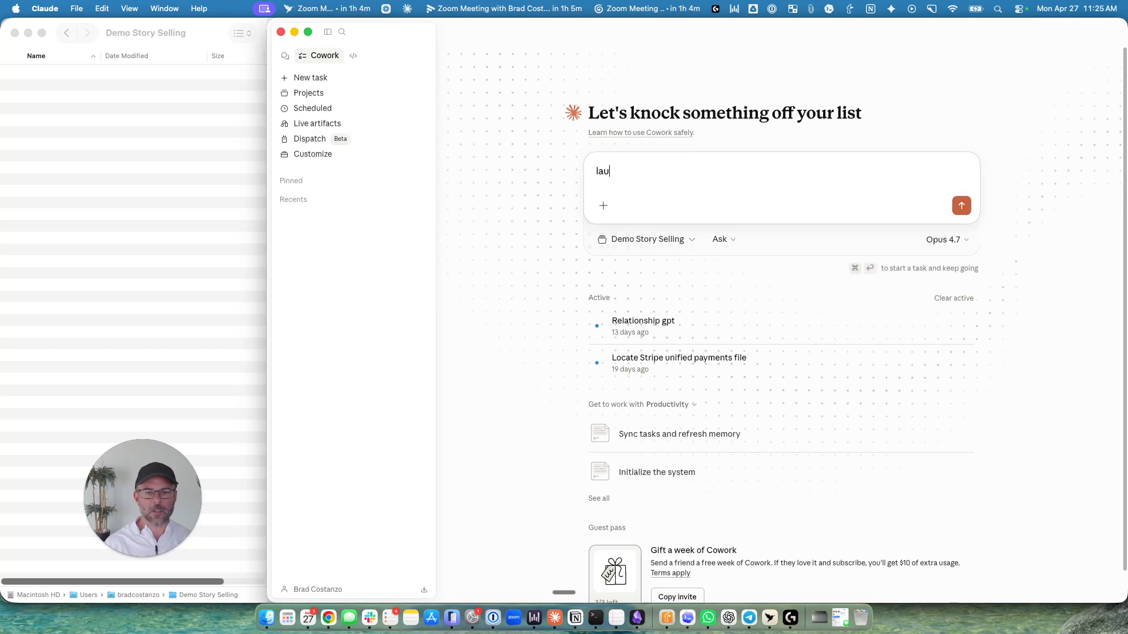
{"action": "type", "text": "nch story selling plugin"}
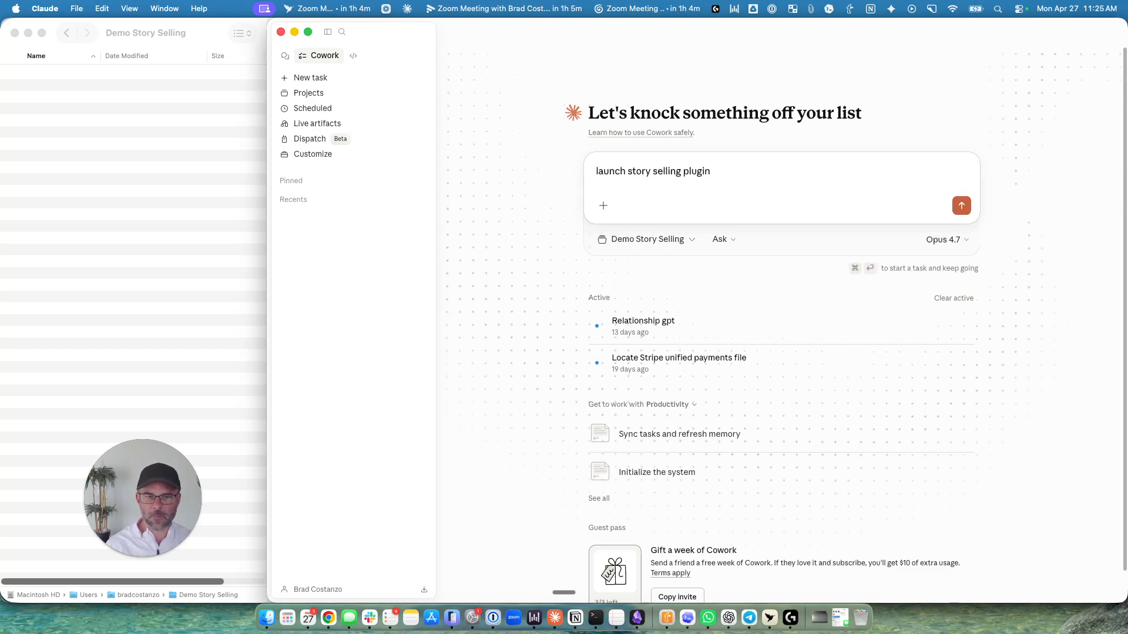
{"action": "key", "text": "Return"}
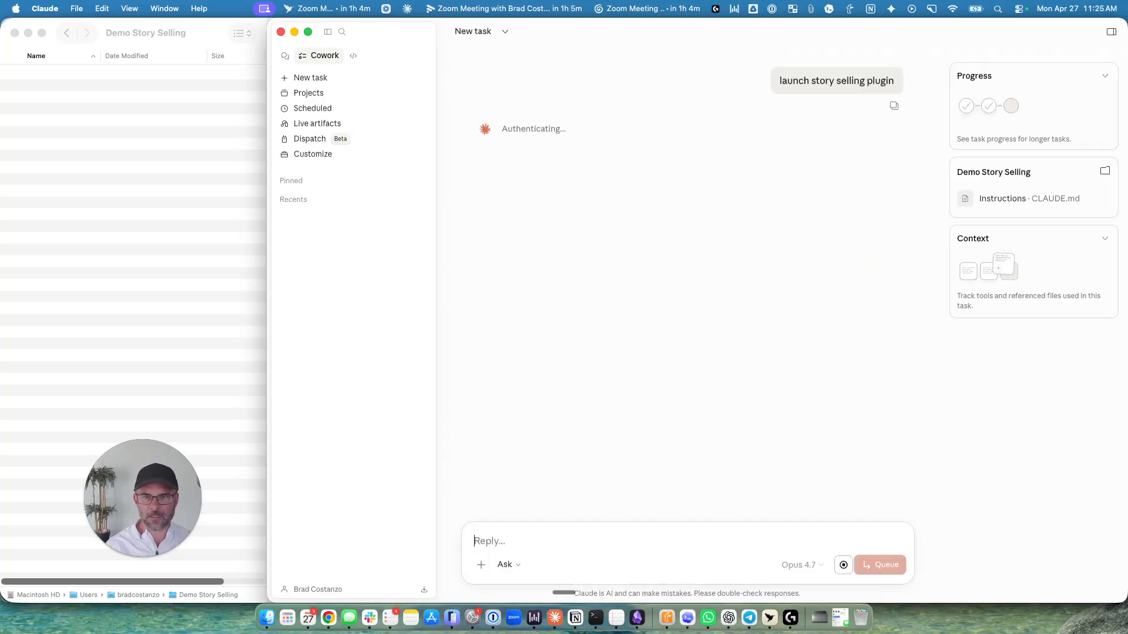
Hide Claude's sidebar and narrow its window so the Demo Story Selling folder window is fully uncovered.
{"action": "left_click", "coordinate": [328, 33]}
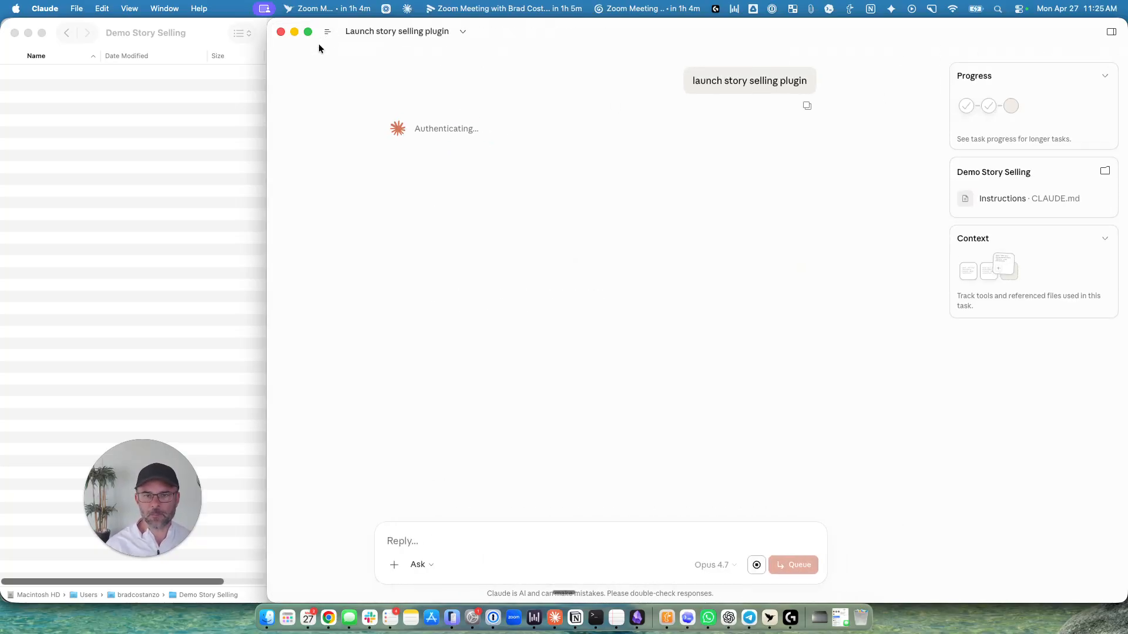
{"action": "left_click_drag", "start_coordinate": [266, 75], "coordinate": [407, 65]}
{"action": "scroll", "coordinate": [95, 108], "scroll_direction": "right", "scroll_amount": 3}
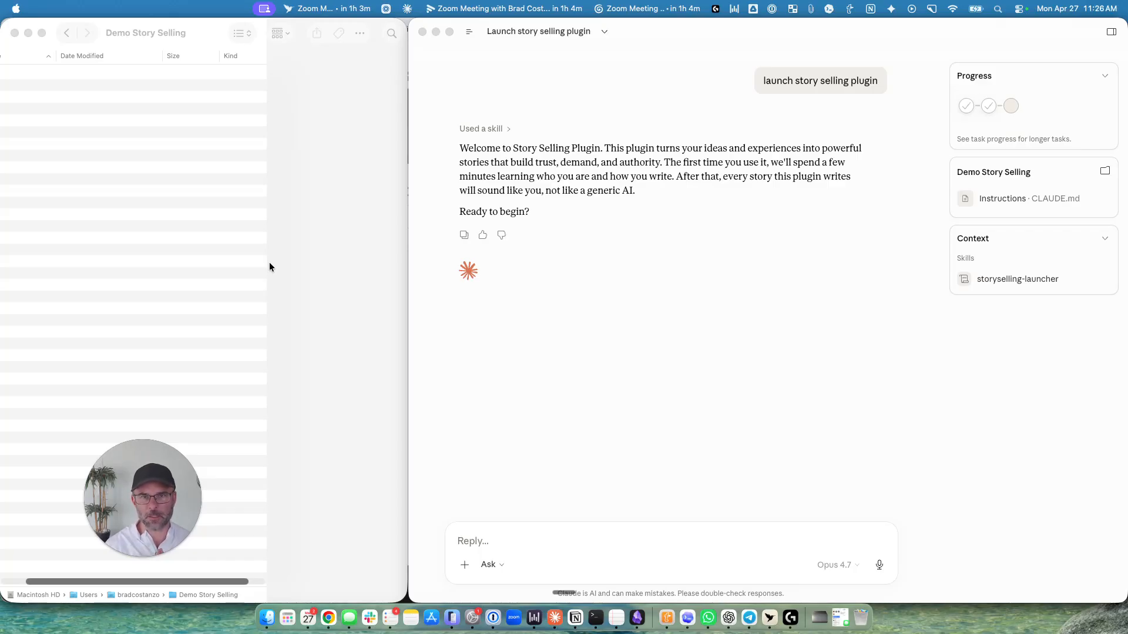
Reply "yes" to the plugin's welcome message to begin the setup.
{"action": "left_click", "coordinate": [469, 151]}
{"action": "type", "text": "yes"}
{"action": "key", "text": "Return"}
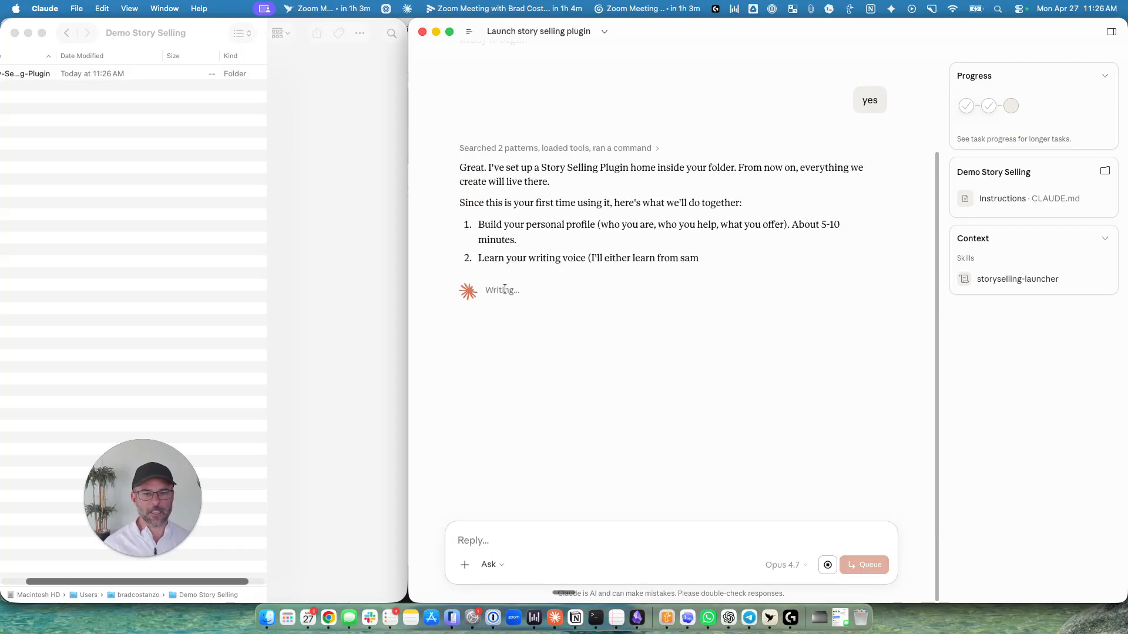
Read through the three listed setup stages: personal profile, writing voice and writing stories.
{"action": "left_click_drag", "start_coordinate": [478, 225], "coordinate": [594, 229]}
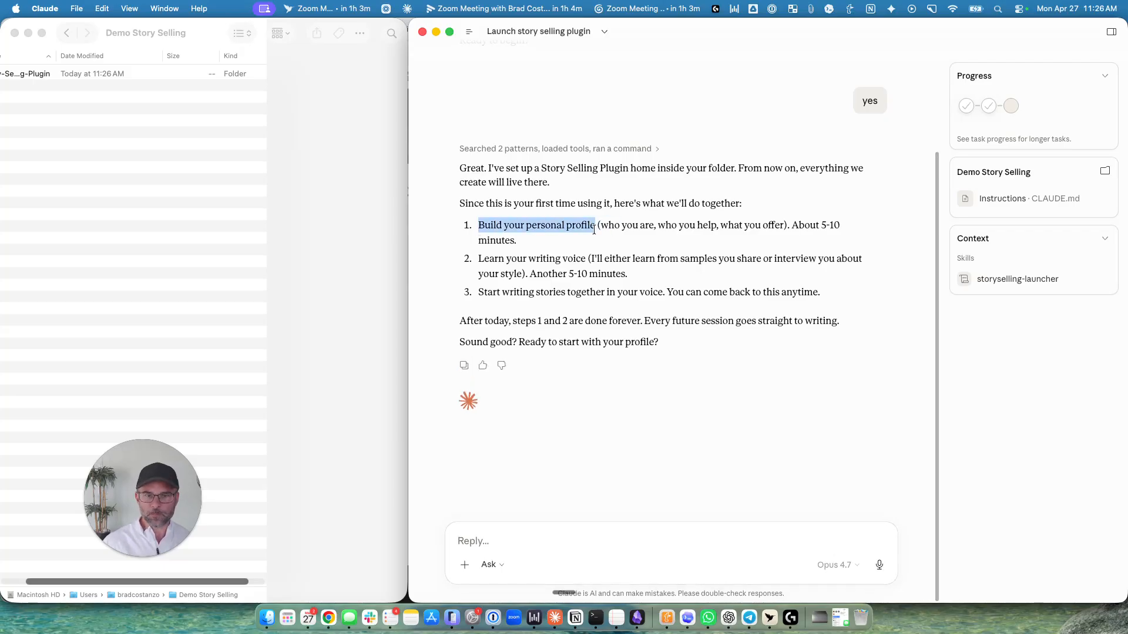
{"action": "left_click_drag", "start_coordinate": [593, 229], "coordinate": [590, 258]}
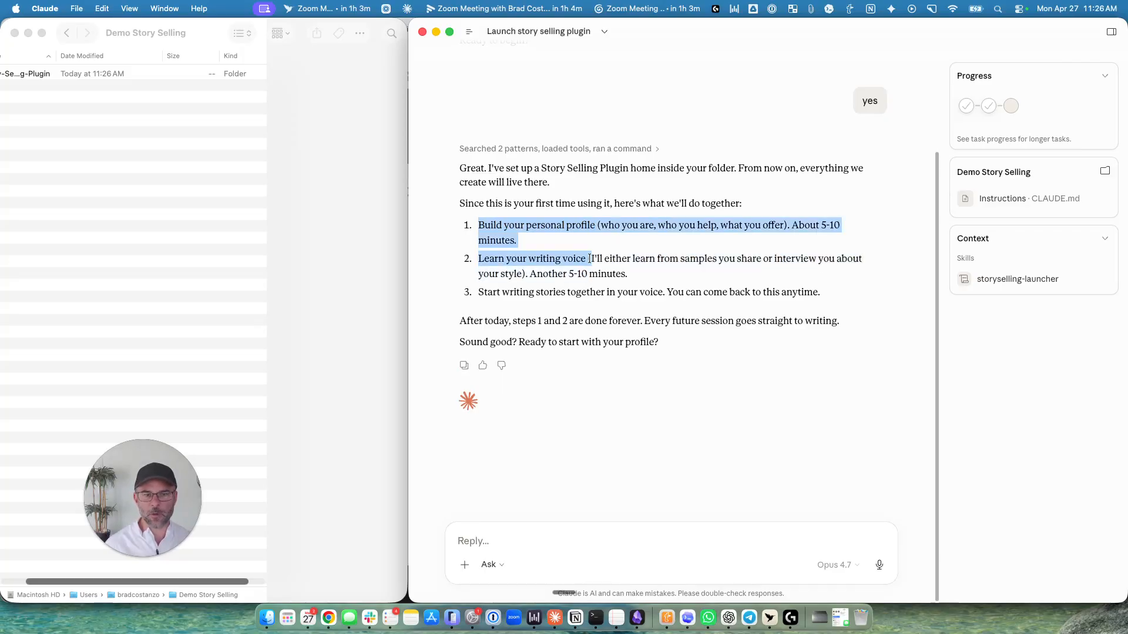
{"action": "left_click_drag", "start_coordinate": [791, 226], "coordinate": [790, 245]}
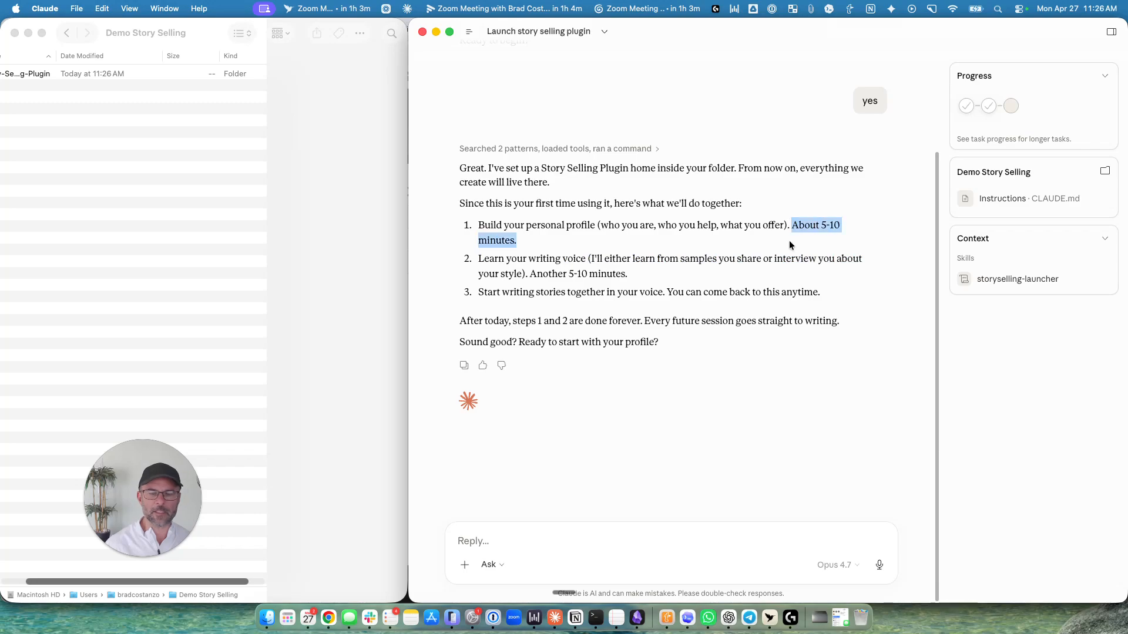
{"action": "left_click", "coordinate": [726, 244]}
{"action": "left_click_drag", "start_coordinate": [480, 261], "coordinate": [590, 259]}
{"action": "left_click_drag", "start_coordinate": [479, 292], "coordinate": [661, 296]}
{"action": "left_click", "coordinate": [619, 336]}
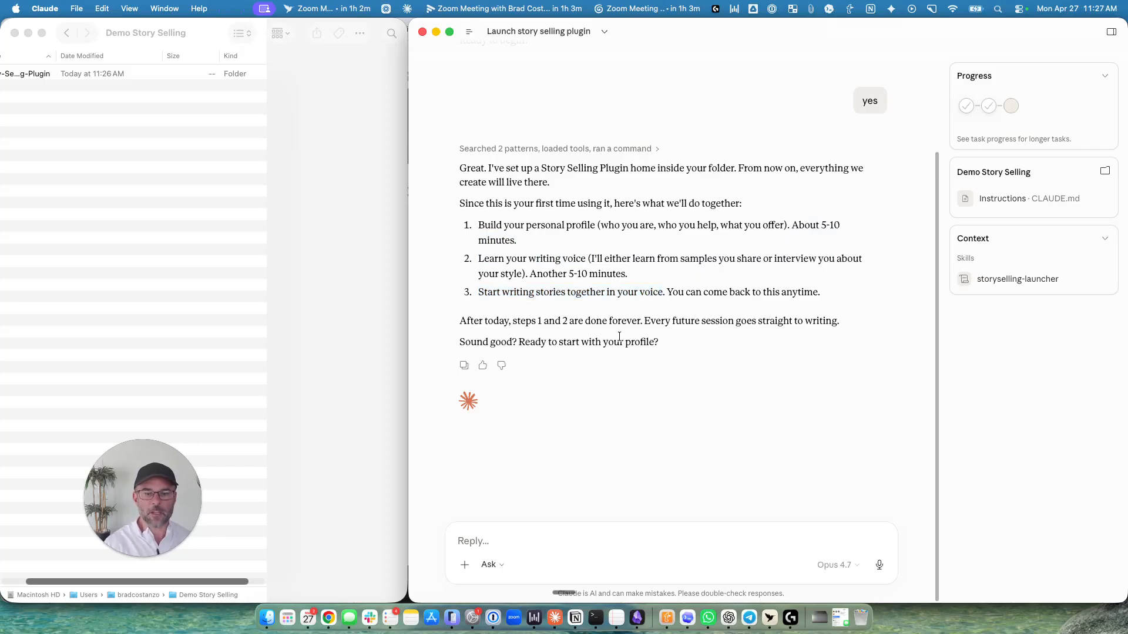
Answer "yes" to start building the personal profile.
{"action": "left_click", "coordinate": [536, 536]}
{"action": "type", "text": "yes"}
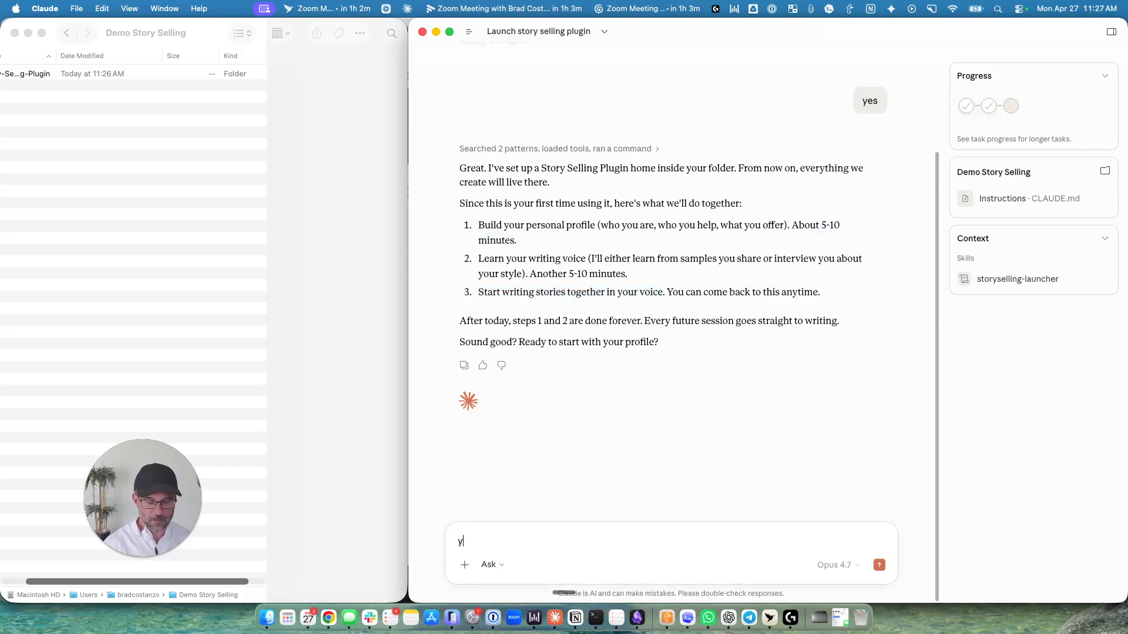
{"action": "key", "text": "Return"}
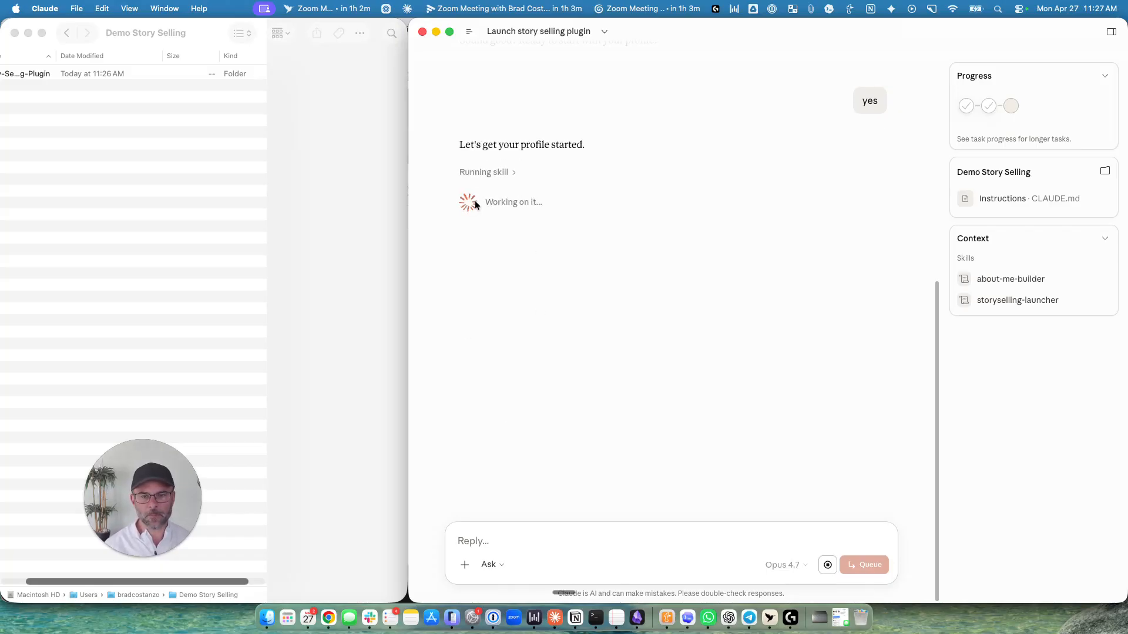
Review the ways to build the profile offered in the Profile details form.
{"action": "left_click", "coordinate": [28, 420]}
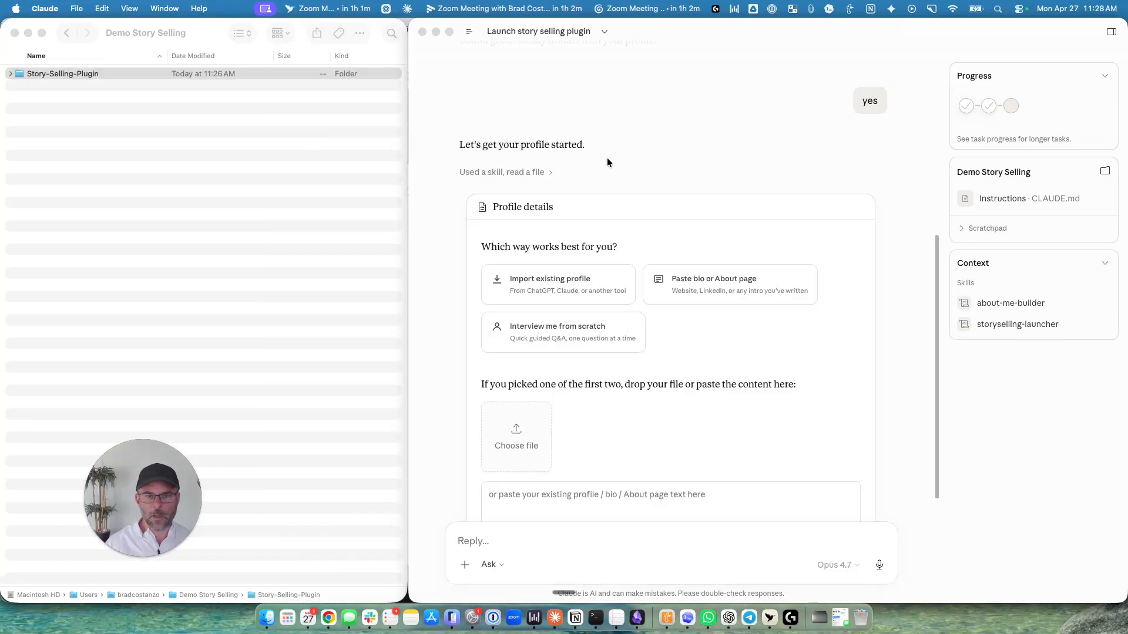
{"action": "left_click", "coordinate": [607, 158]}
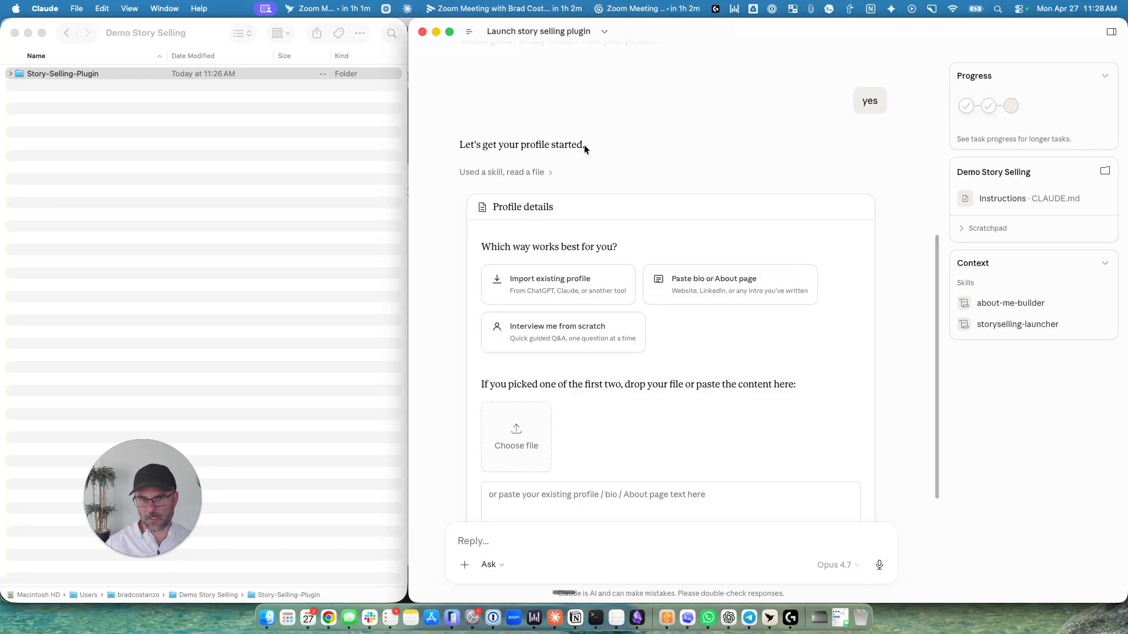
{"action": "scroll", "coordinate": [720, 206], "scroll_direction": "down", "scroll_amount": 1}
{"action": "left_click_drag", "start_coordinate": [508, 123], "coordinate": [593, 121]}
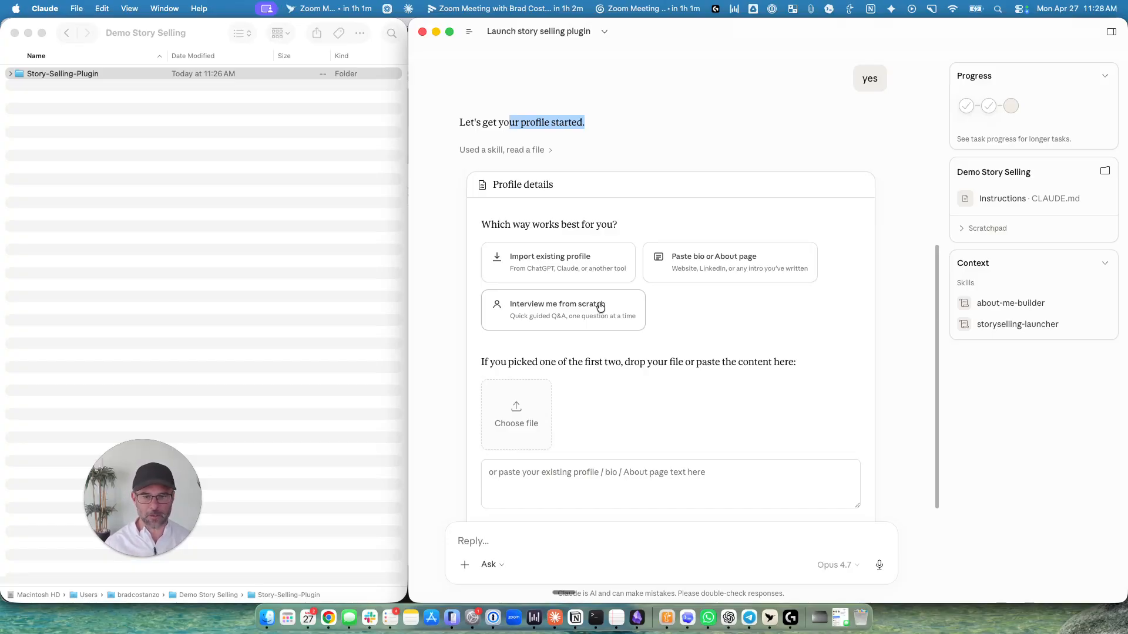
{"action": "scroll", "coordinate": [605, 446], "scroll_direction": "down", "scroll_amount": 3}
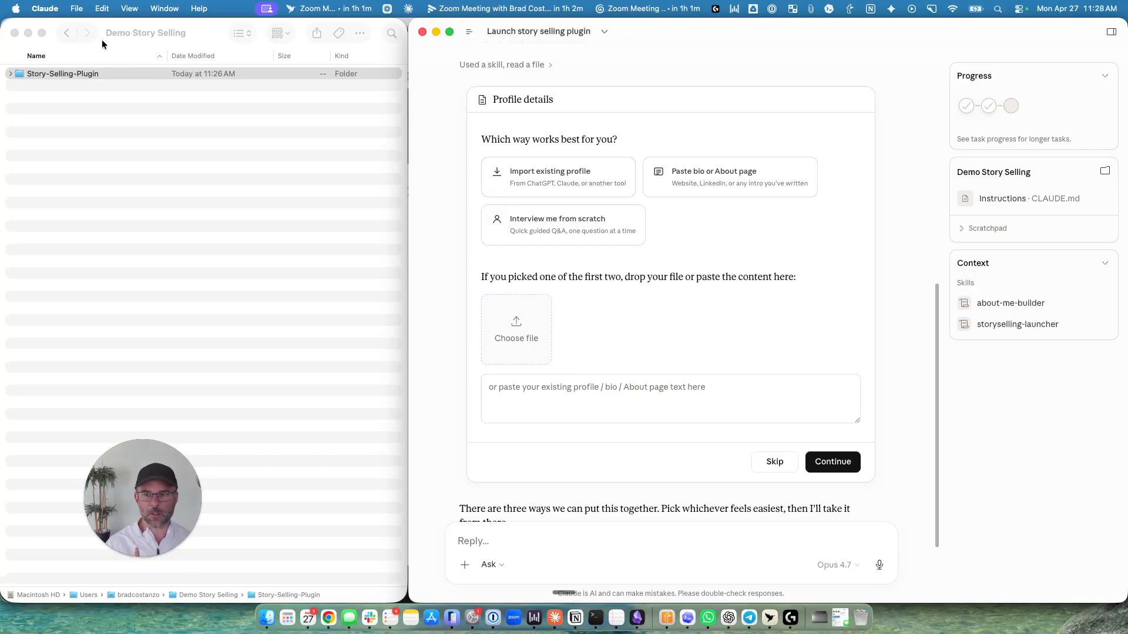
Expand the Story-Selling-Plugin folder in Finder to check its contents, and switch back to Claude.
{"action": "left_click", "coordinate": [146, 20]}
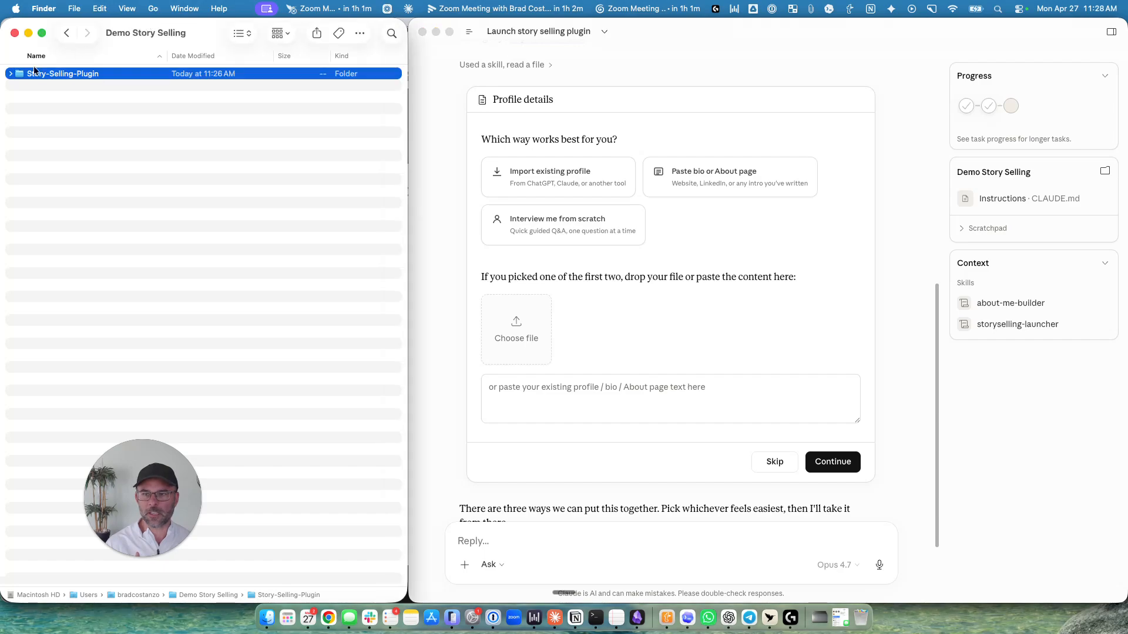
{"action": "left_click", "coordinate": [11, 74]}
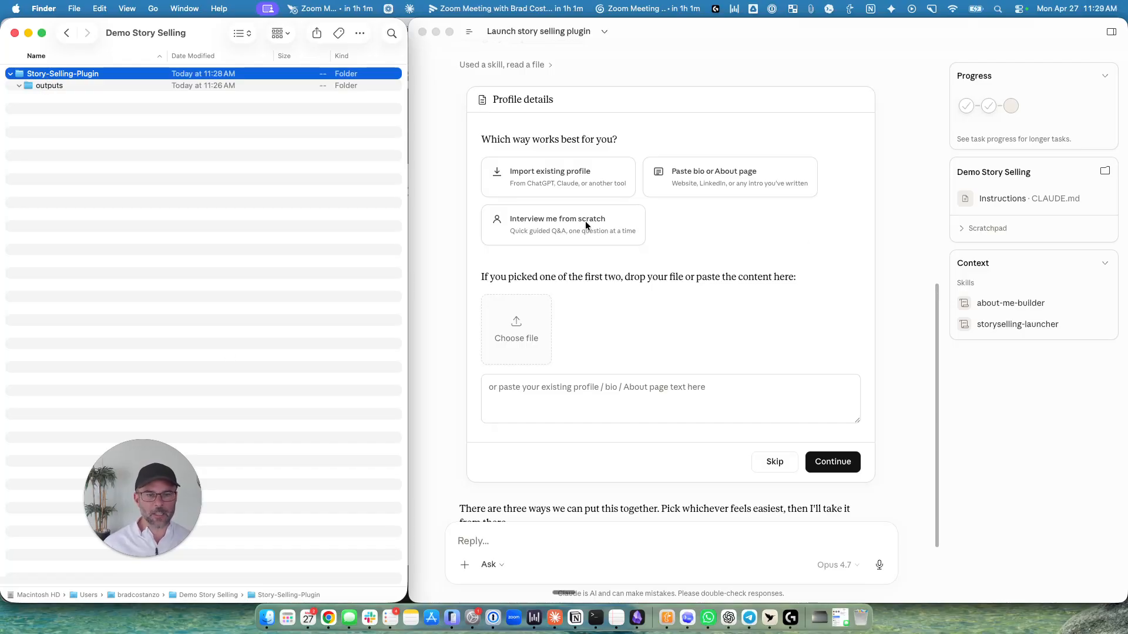
{"action": "left_click", "coordinate": [717, 89]}
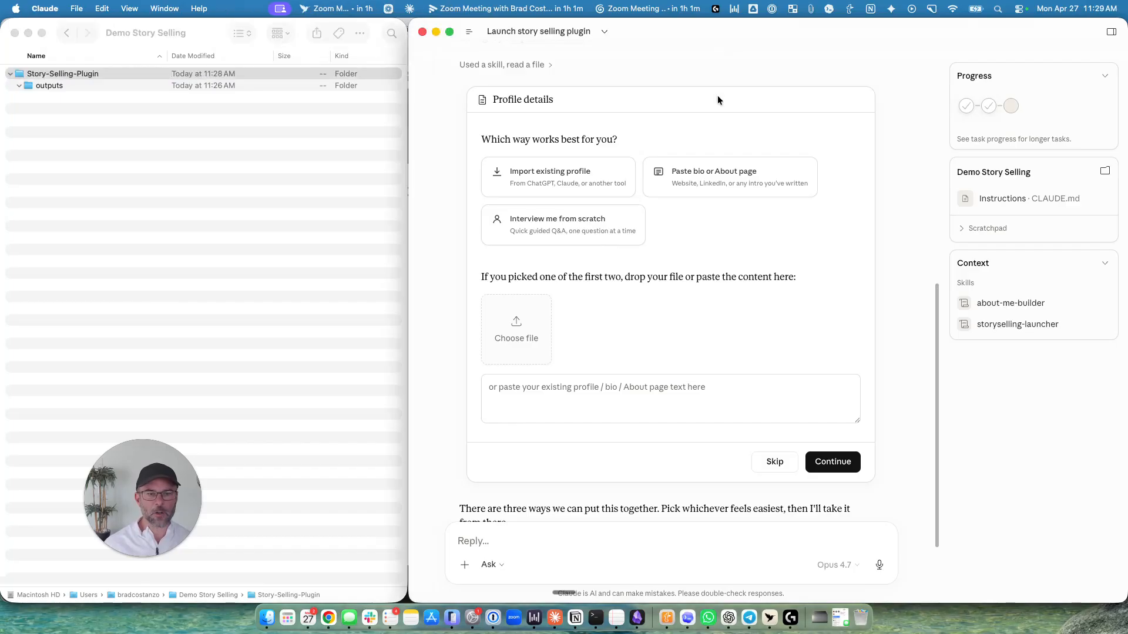
Choose to import an existing profile, then preview and attach about-me.md from the context folder in Claude-Workspace.
{"action": "left_click", "coordinate": [577, 173]}
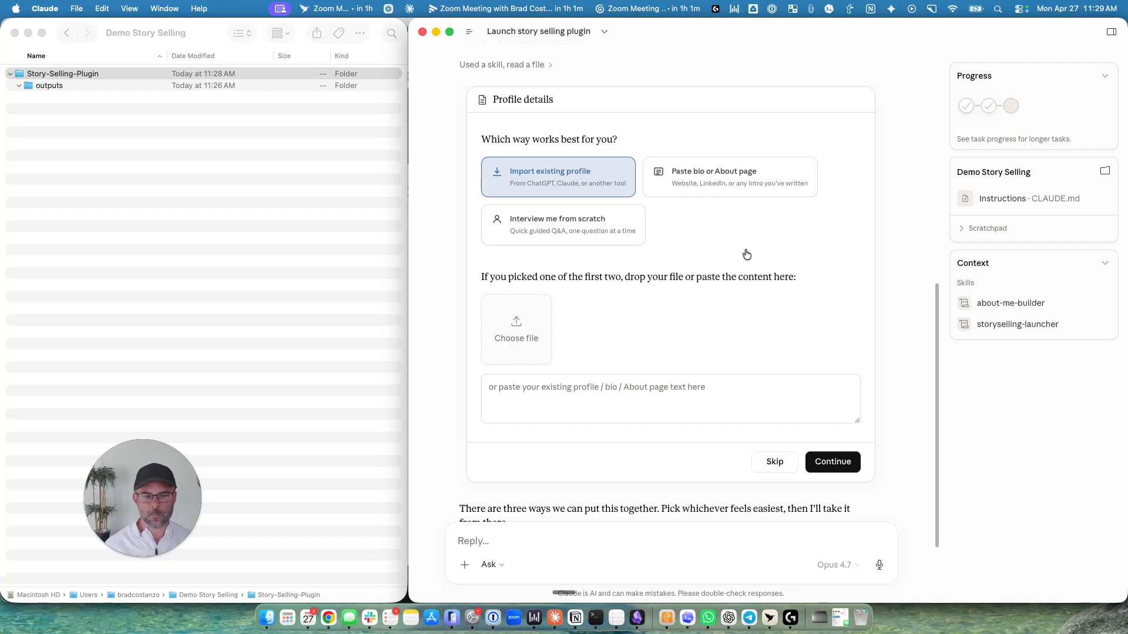
{"action": "left_click", "coordinate": [570, 184]}
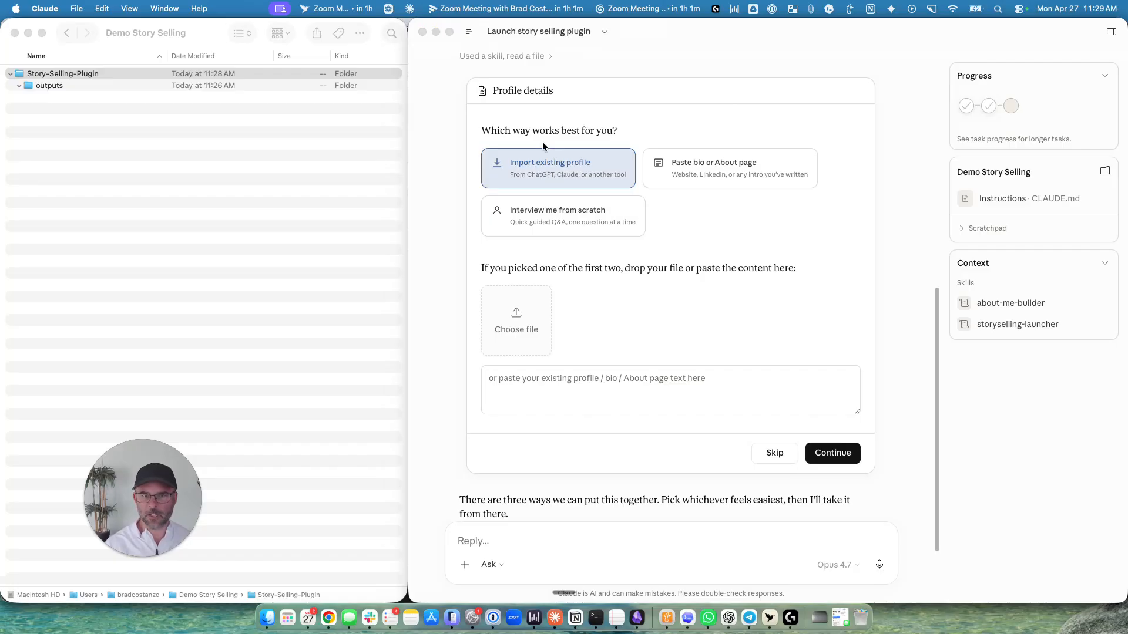
{"action": "left_click", "coordinate": [519, 324]}
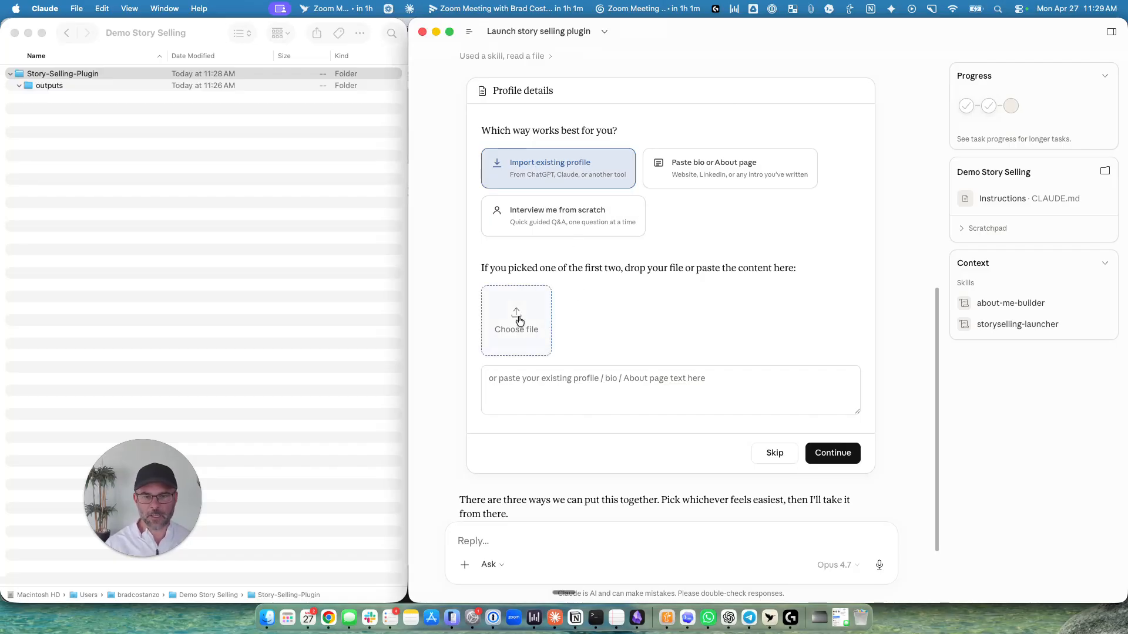
{"action": "left_click", "coordinate": [520, 320]}
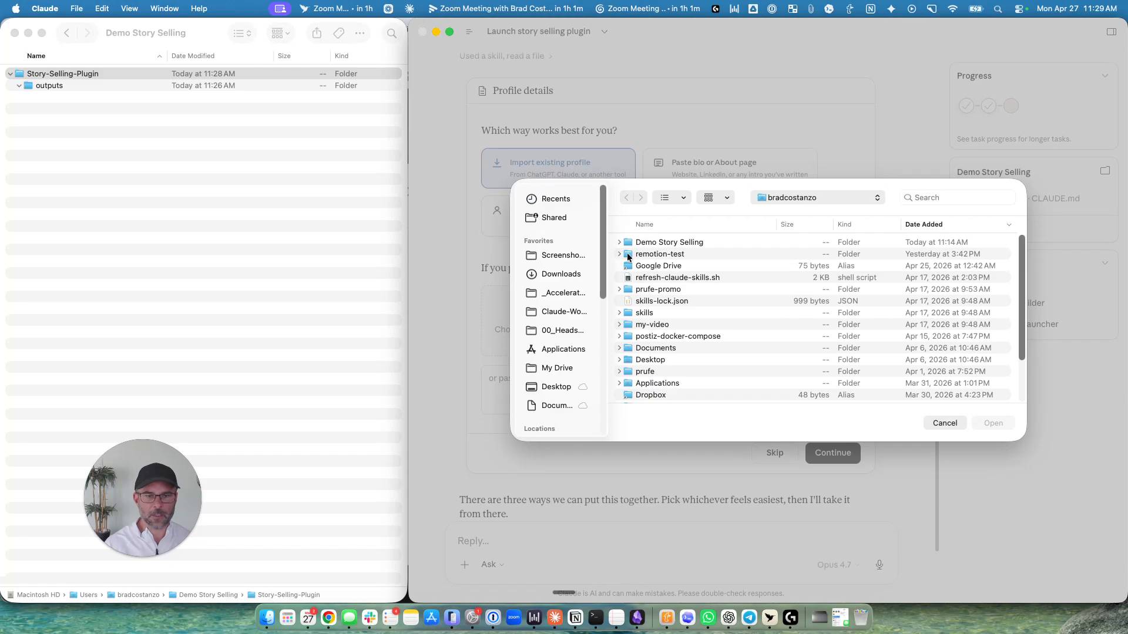
{"action": "left_click", "coordinate": [560, 317]}
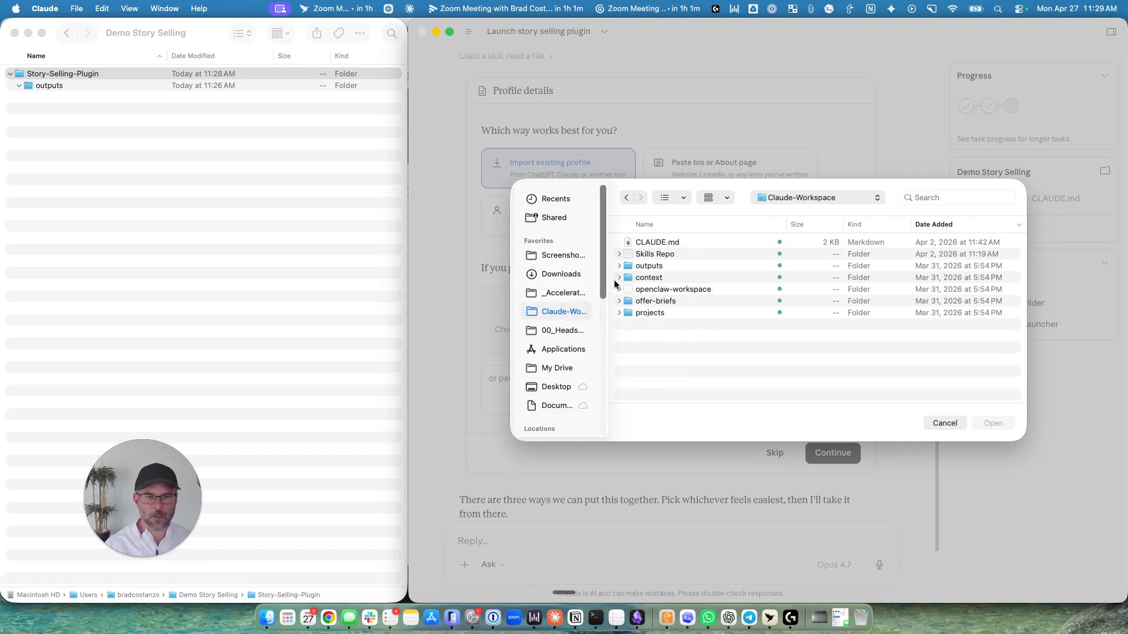
{"action": "double_click", "coordinate": [631, 278]}
{"action": "left_click", "coordinate": [673, 280]}
{"action": "key", "text": "space"}
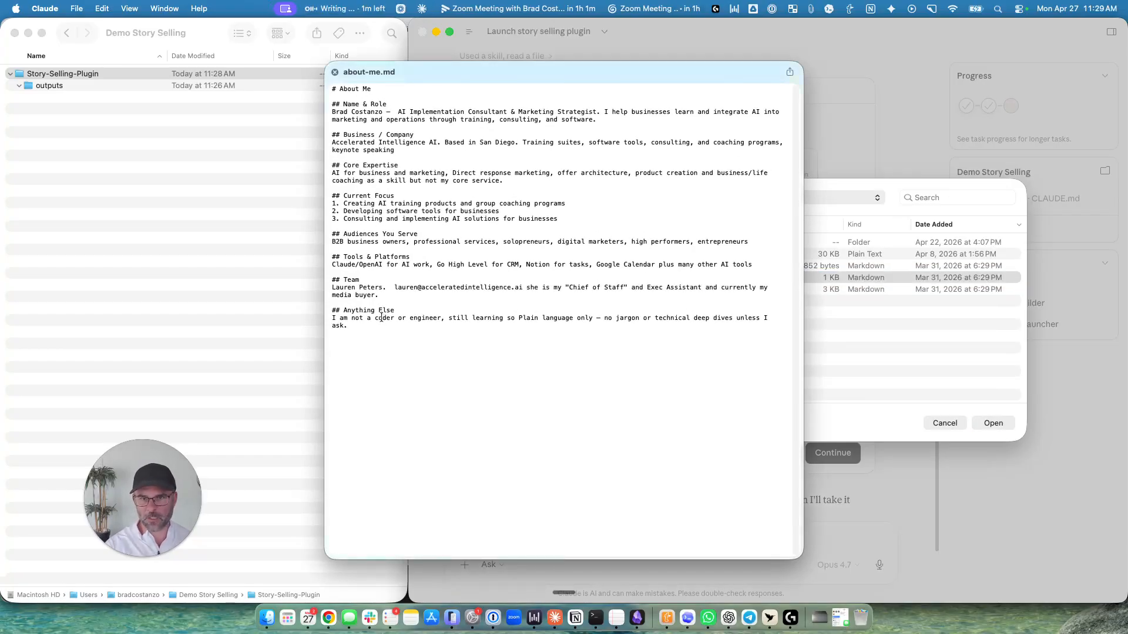
{"action": "key", "text": "space"}
{"action": "left_click", "coordinate": [992, 423]}
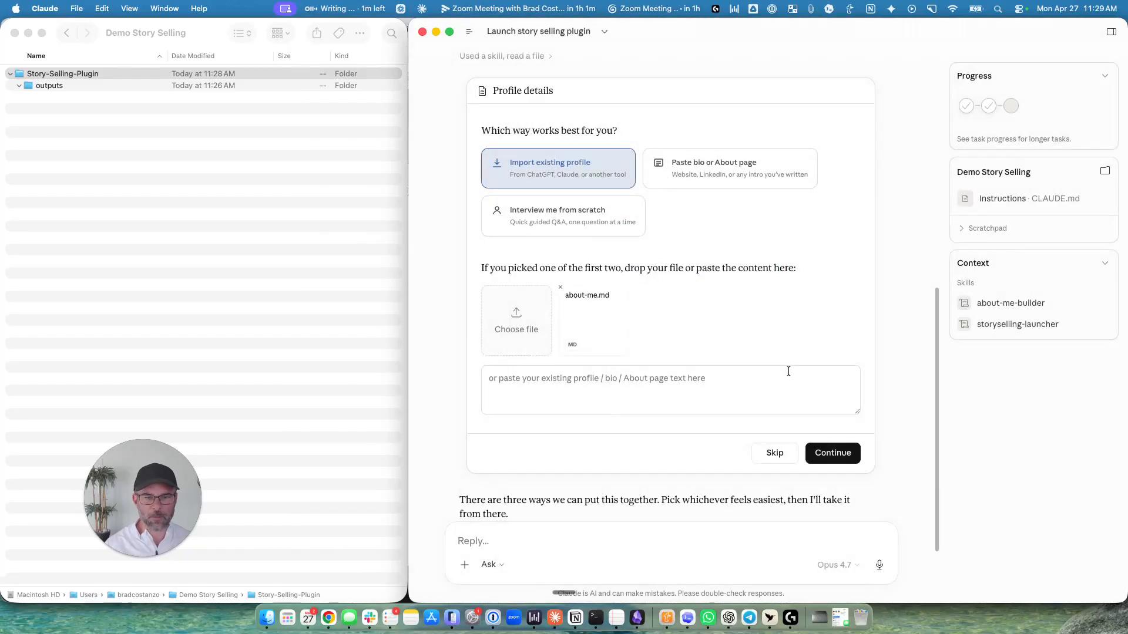
Add the web address of the personal website's About page as profile text and submit the Profile details form.
{"action": "left_click", "coordinate": [601, 383]}
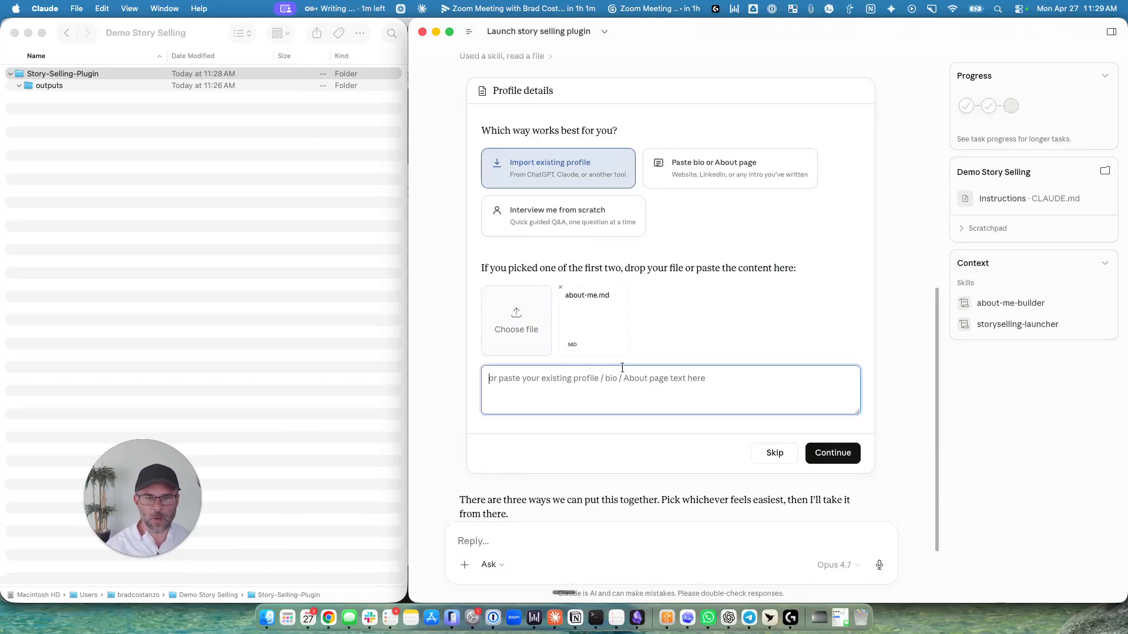
{"action": "type", "text": "https://"}
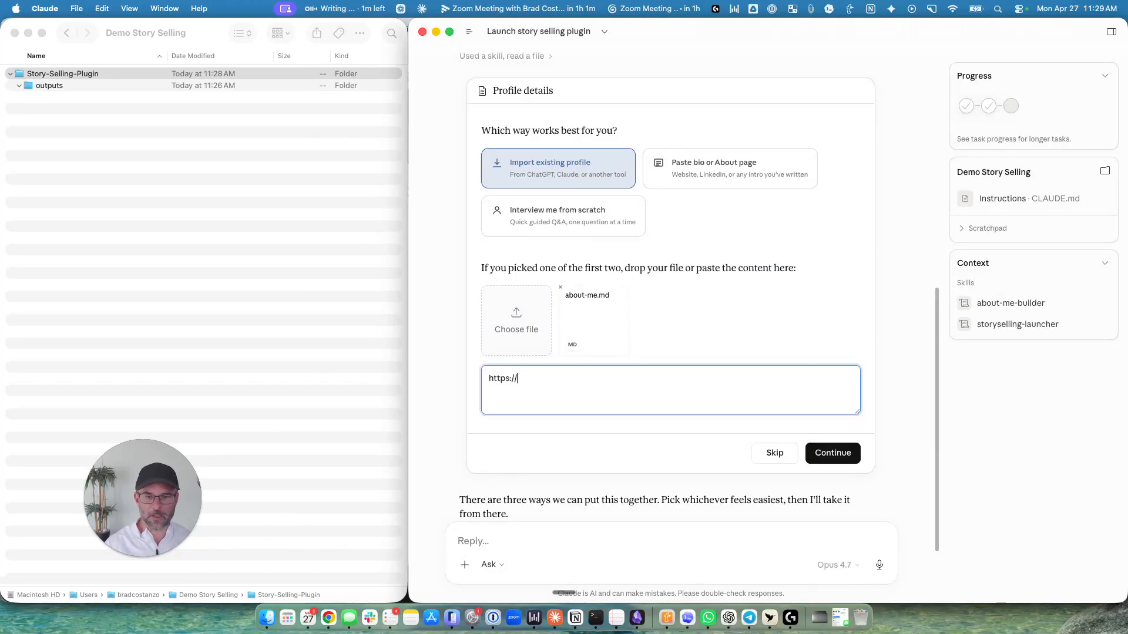
{"action": "type", "text": "bradcostanzo.com/about"}
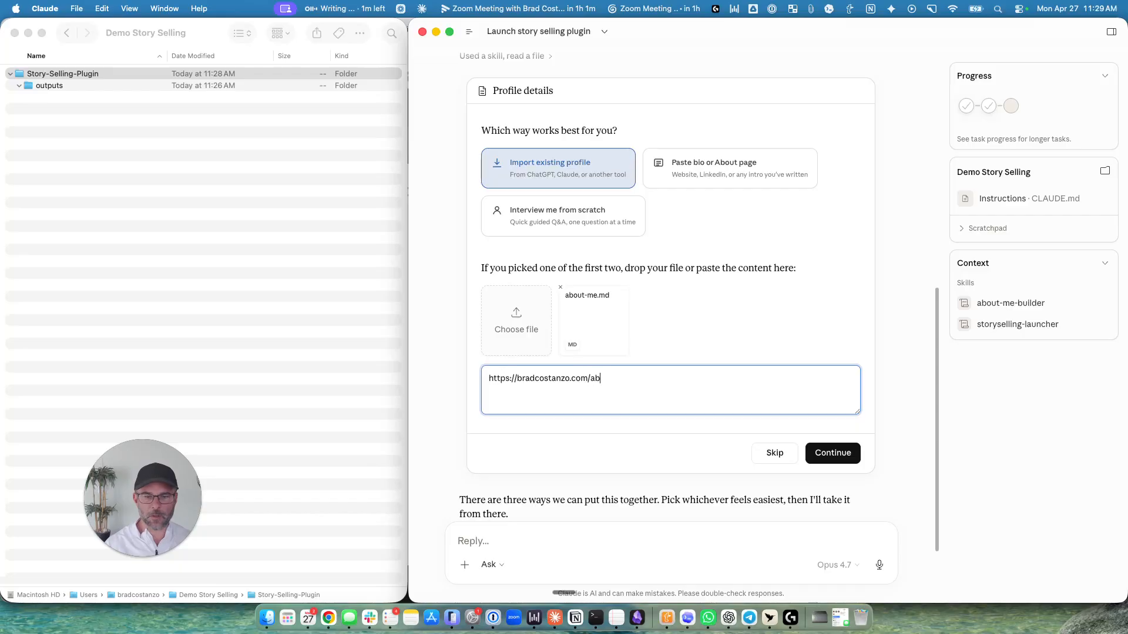
{"action": "left_click", "coordinate": [832, 453]}
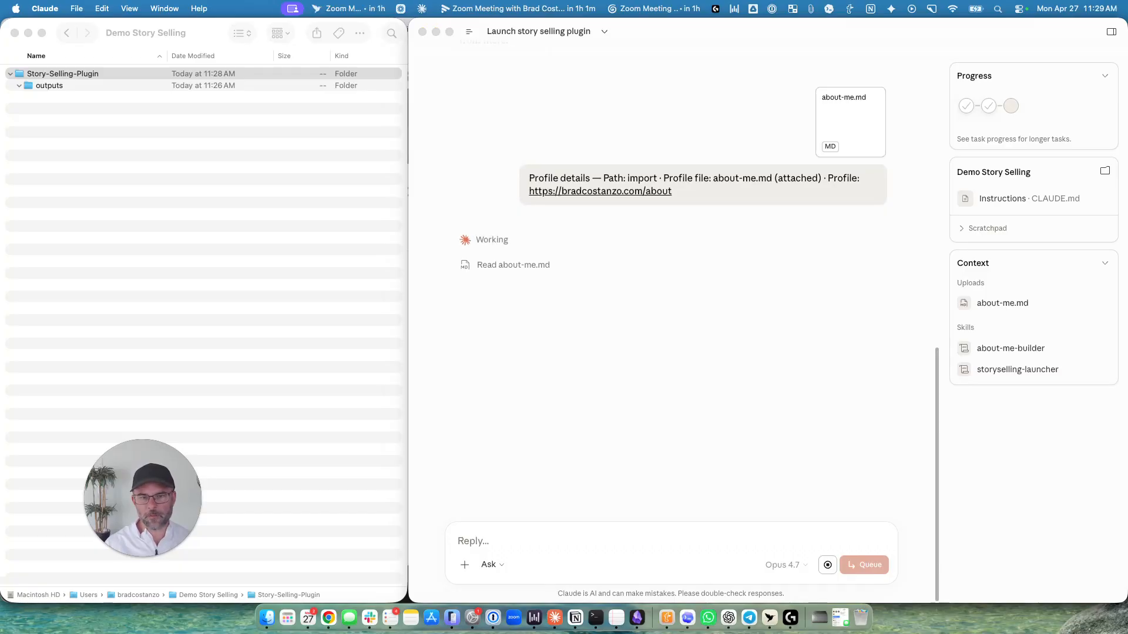
Check the Firecrawl scrape request for the About page and allow it.
{"action": "scroll", "coordinate": [575, 252], "scroll_direction": "up", "scroll_amount": 1}
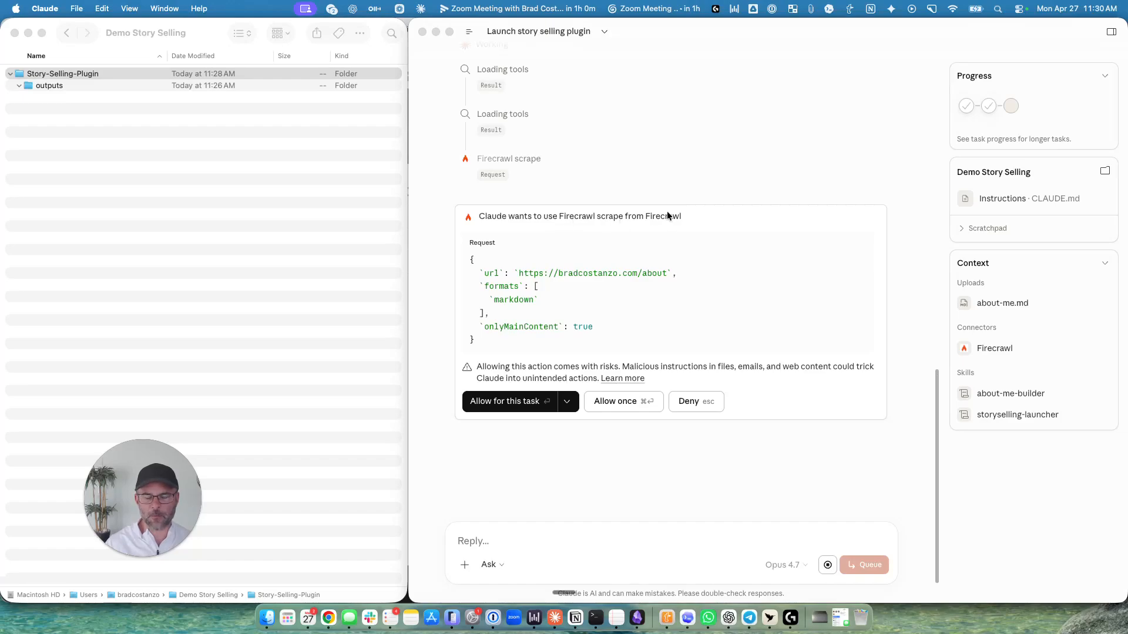
{"action": "scroll", "coordinate": [658, 157], "scroll_direction": "up", "scroll_amount": 3}
{"action": "scroll", "coordinate": [659, 157], "scroll_direction": "down", "scroll_amount": 1}
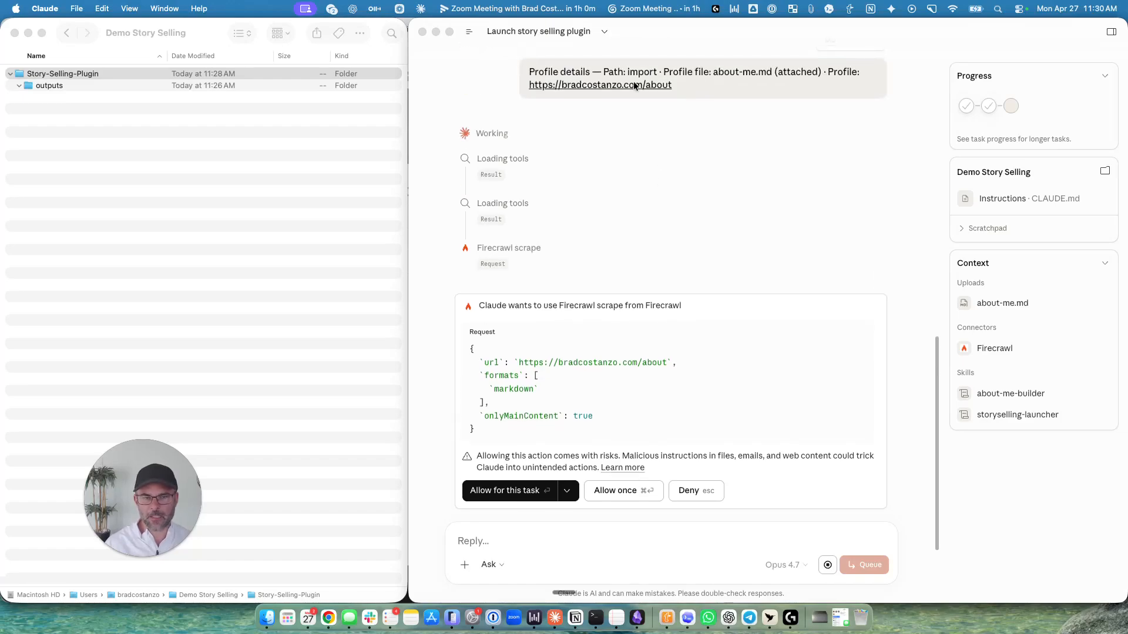
{"action": "left_click", "coordinate": [518, 492]}
{"action": "left_click", "coordinate": [518, 493]}
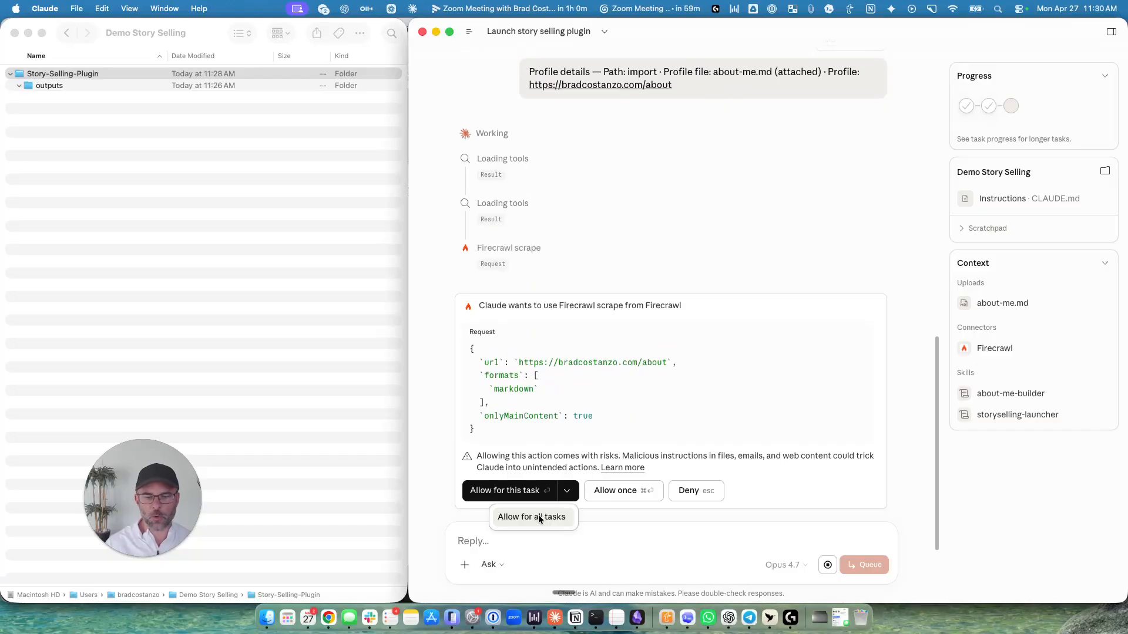
Review the profile details pulled from the attached file and the About page.
{"action": "left_click_drag", "start_coordinate": [684, 191], "coordinate": [523, 188]}
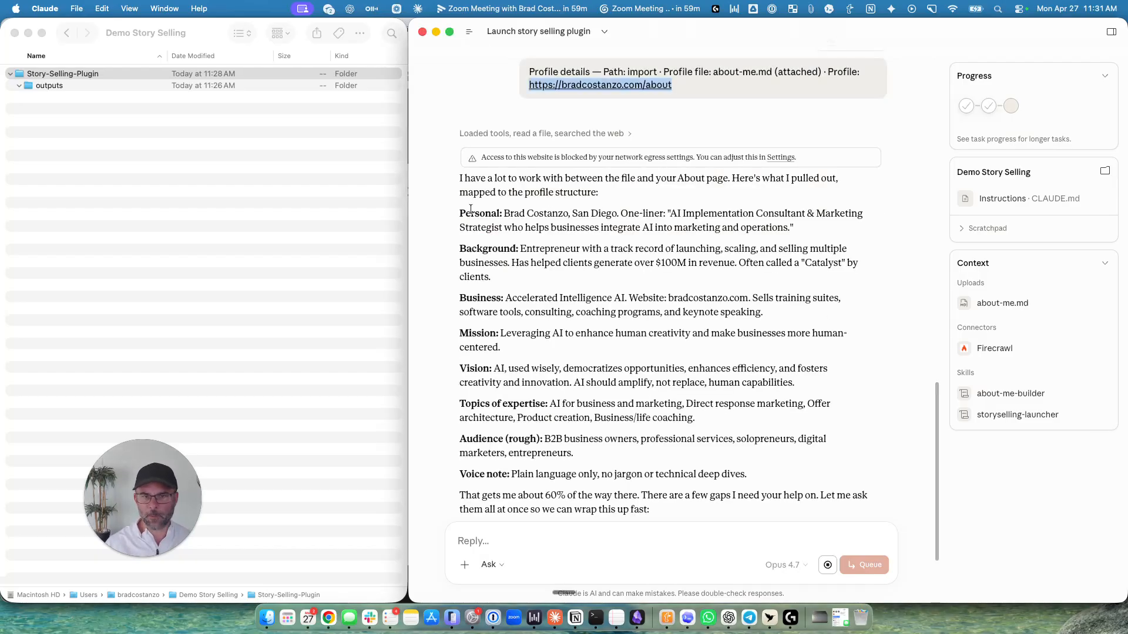
{"action": "left_click_drag", "start_coordinate": [460, 212], "coordinate": [496, 452]}
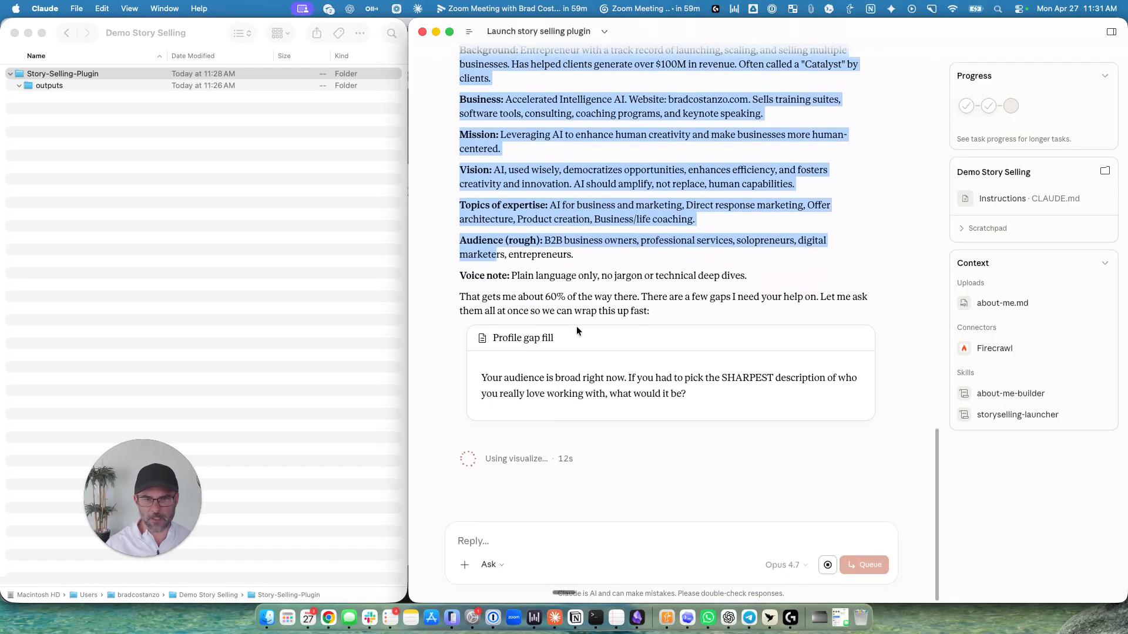
{"action": "left_click_drag", "start_coordinate": [485, 297], "coordinate": [878, 299]}
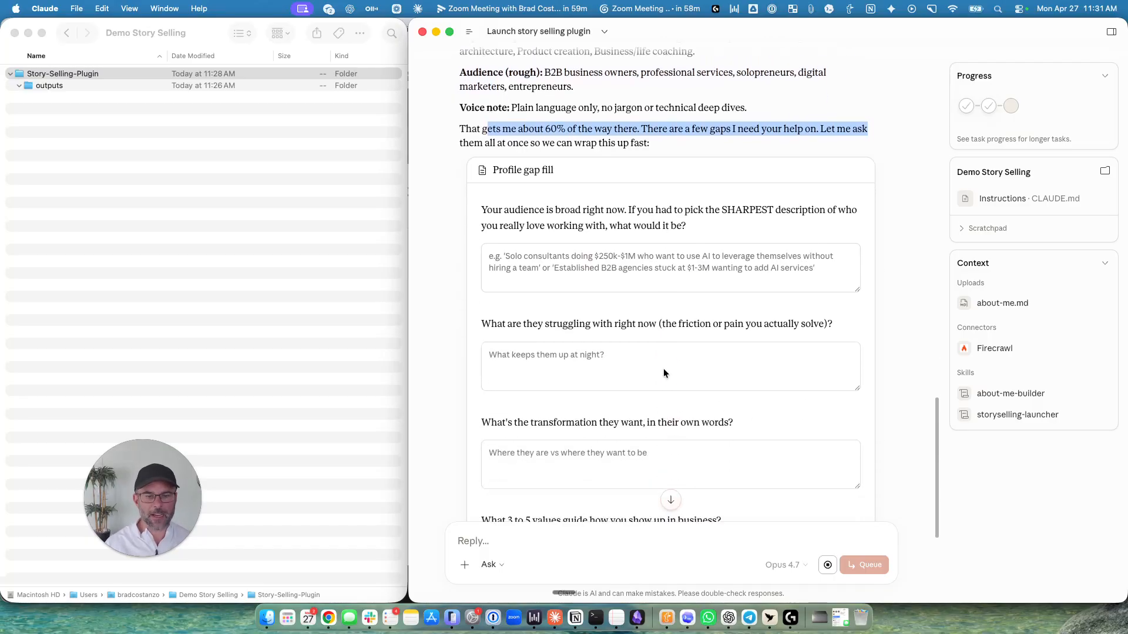
Go through the questions in the Profile gap fill form and skip the form.
{"action": "scroll", "coordinate": [582, 235], "scroll_direction": "up", "scroll_amount": 6}
{"action": "scroll", "coordinate": [568, 375], "scroll_direction": "down", "scroll_amount": 4}
{"action": "scroll", "coordinate": [566, 370], "scroll_direction": "down", "scroll_amount": 5}
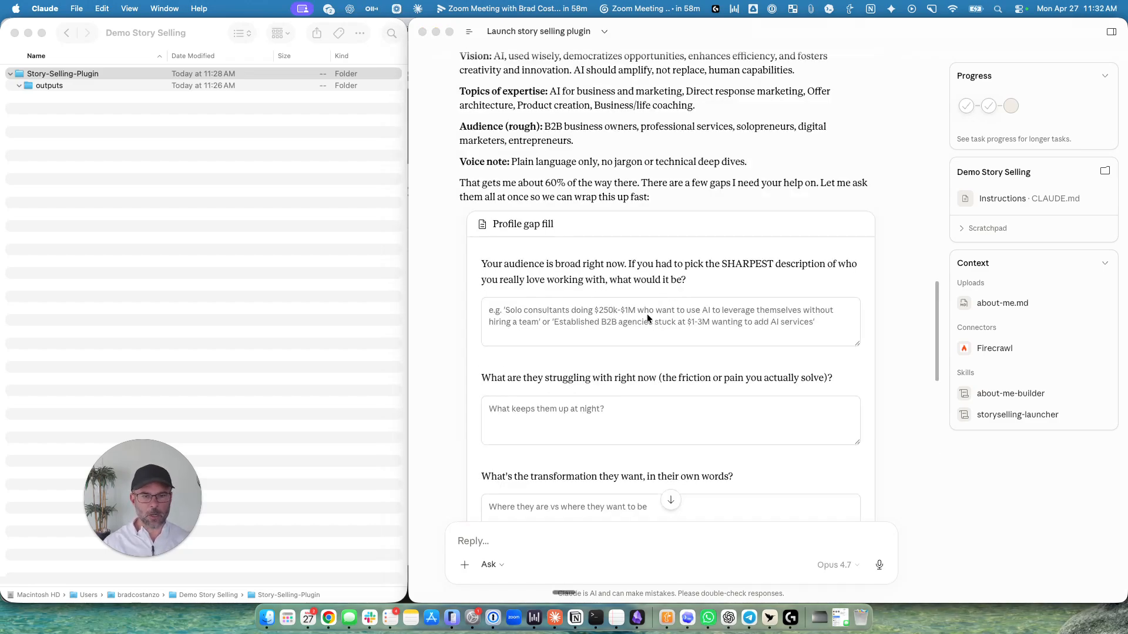
{"action": "scroll", "coordinate": [636, 411], "scroll_direction": "down", "scroll_amount": 15}
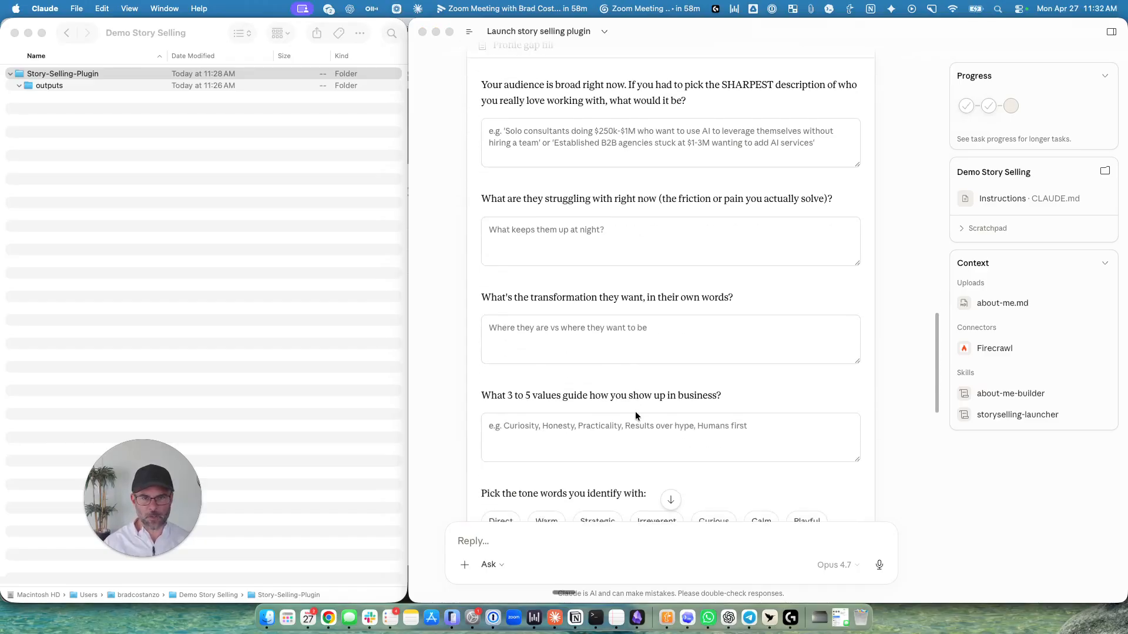
{"action": "scroll", "coordinate": [636, 411], "scroll_direction": "down", "scroll_amount": 10}
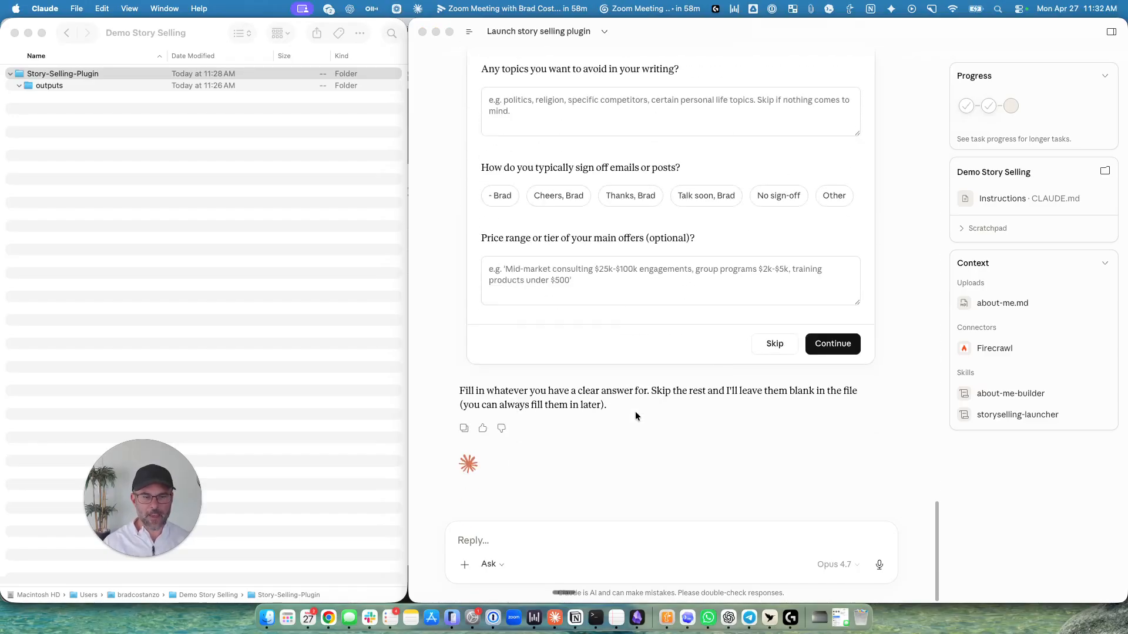
{"action": "left_click", "coordinate": [774, 344]}
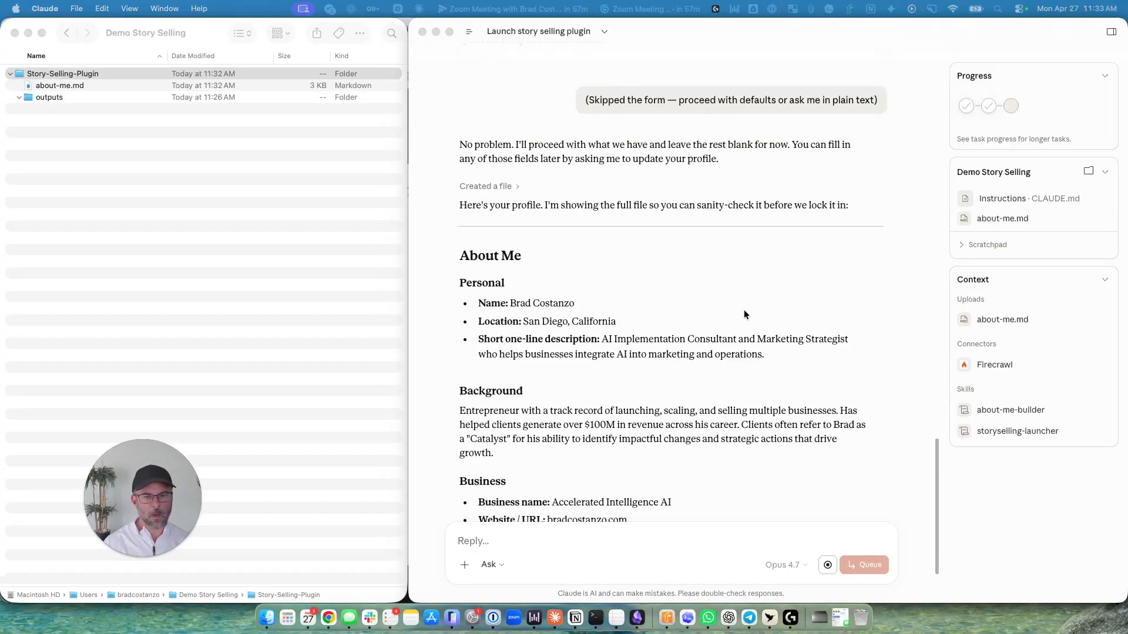
Read through the generated profile in the chat, then preview the new about-me.md in Finder and close the preview.
{"action": "scroll", "coordinate": [552, 312], "scroll_direction": "down", "scroll_amount": 1}
{"action": "scroll", "coordinate": [554, 313], "scroll_direction": "down", "scroll_amount": 12}
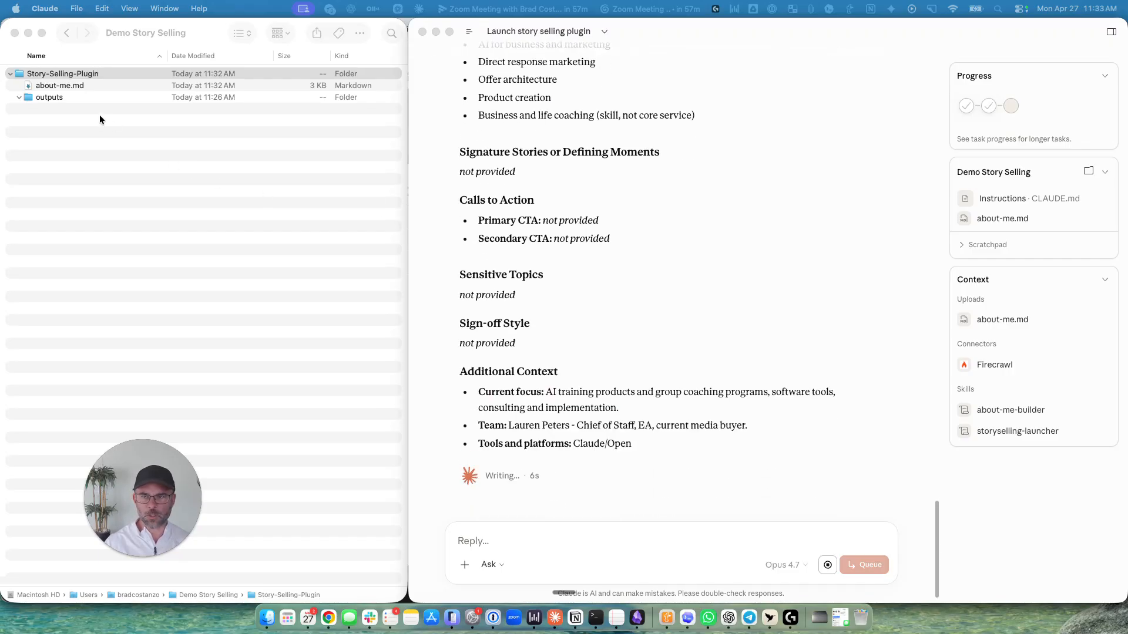
{"action": "left_click", "coordinate": [187, 27]}
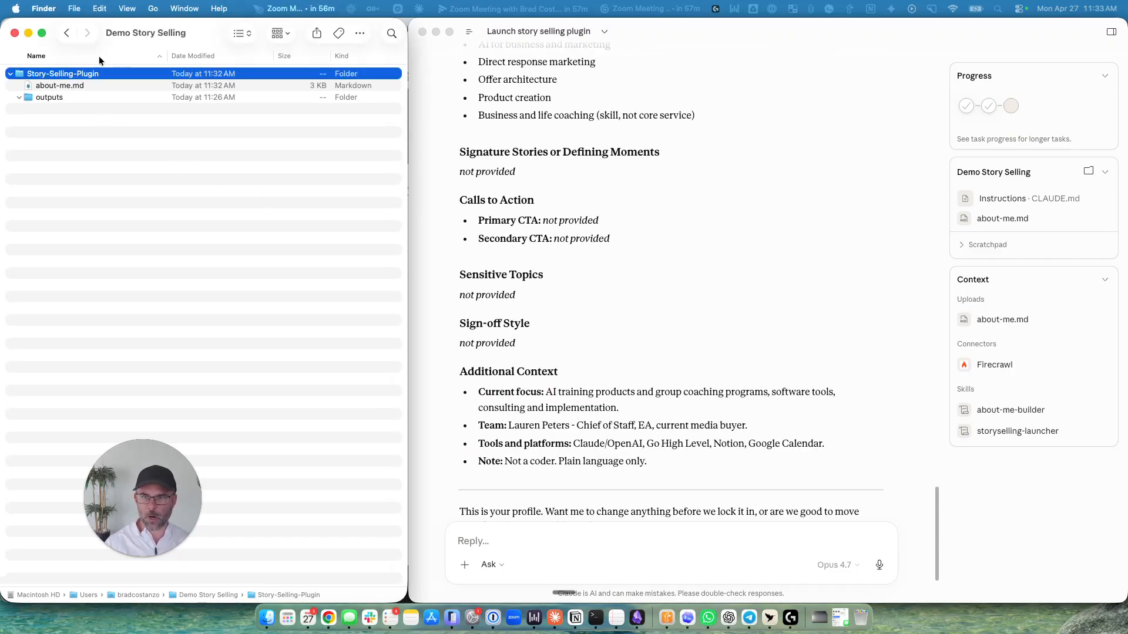
{"action": "left_click", "coordinate": [83, 86]}
{"action": "key", "text": "space"}
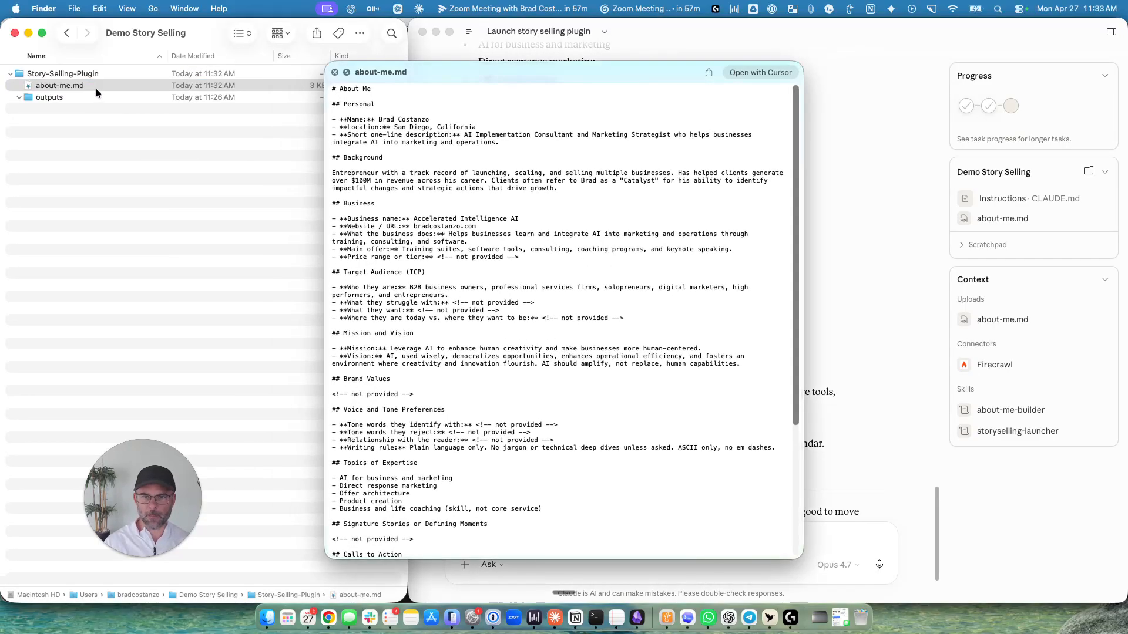
{"action": "left_click_drag", "start_coordinate": [563, 71], "coordinate": [164, 90]}
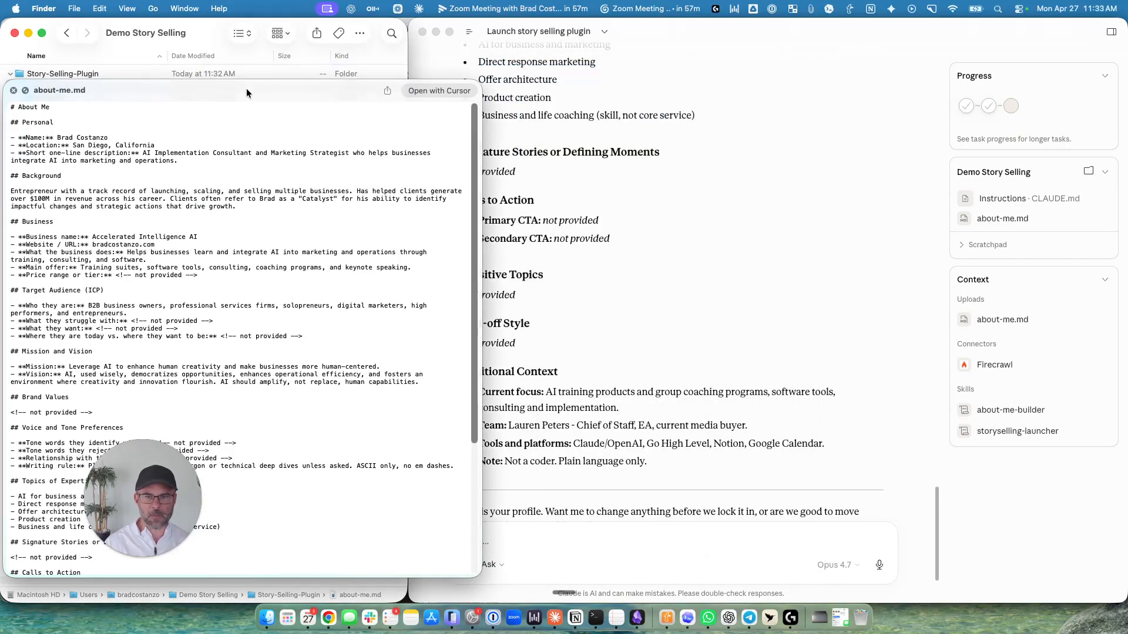
{"action": "scroll", "coordinate": [366, 236], "scroll_direction": "down", "scroll_amount": 5}
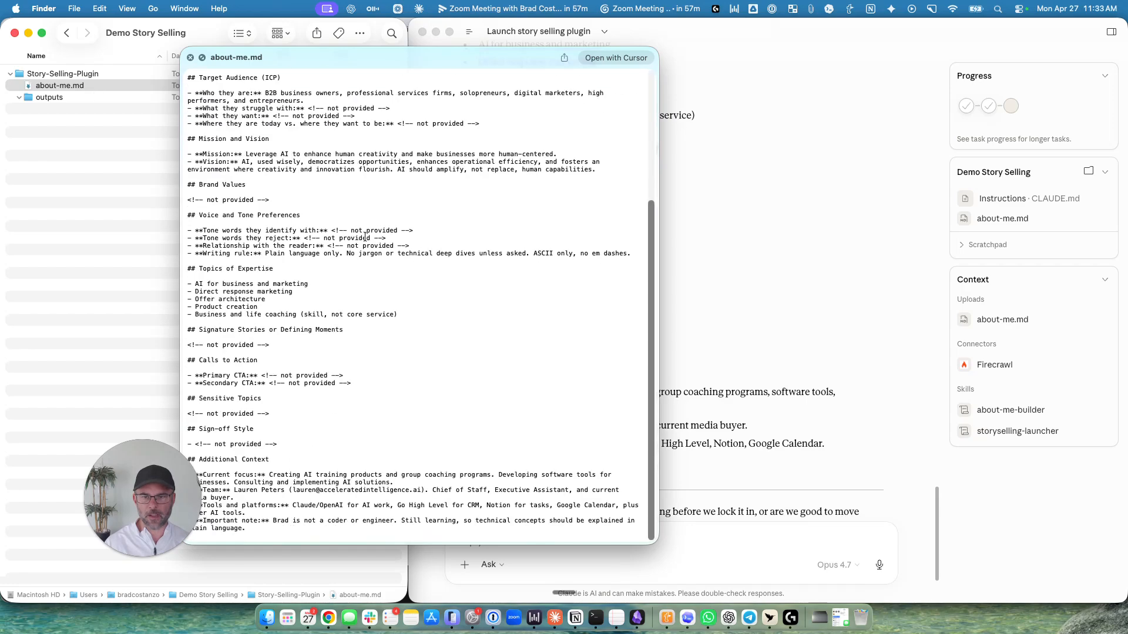
{"action": "scroll", "coordinate": [352, 204], "scroll_direction": "up", "scroll_amount": 5}
{"action": "scroll", "coordinate": [252, 113], "scroll_direction": "down", "scroll_amount": 5}
{"action": "left_click", "coordinate": [191, 57]}
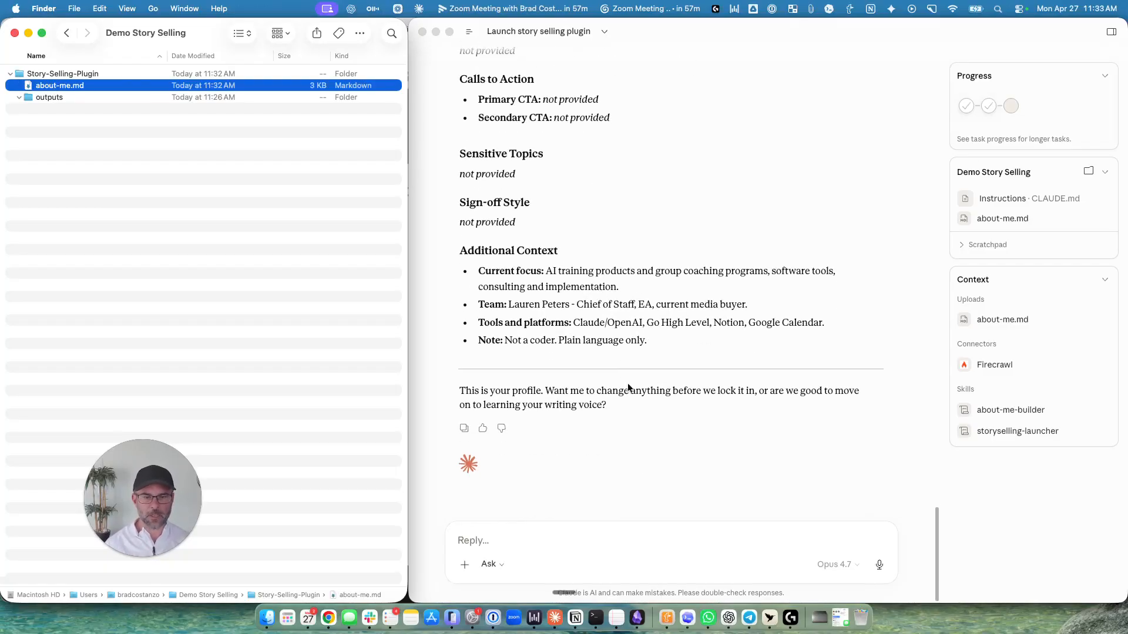
Switch back to Claude and reply "move on" to accept the profile and continue to the writing voice stage.
{"action": "left_click", "coordinate": [624, 540]}
{"action": "type", "text": "move"}
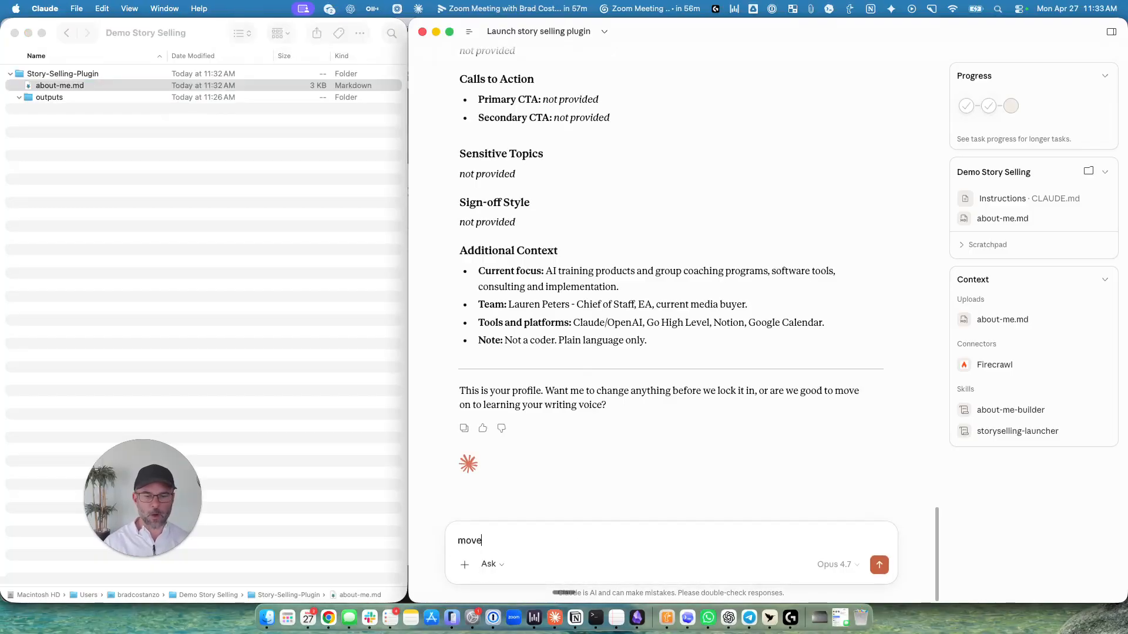
{"action": "key", "text": "Return"}
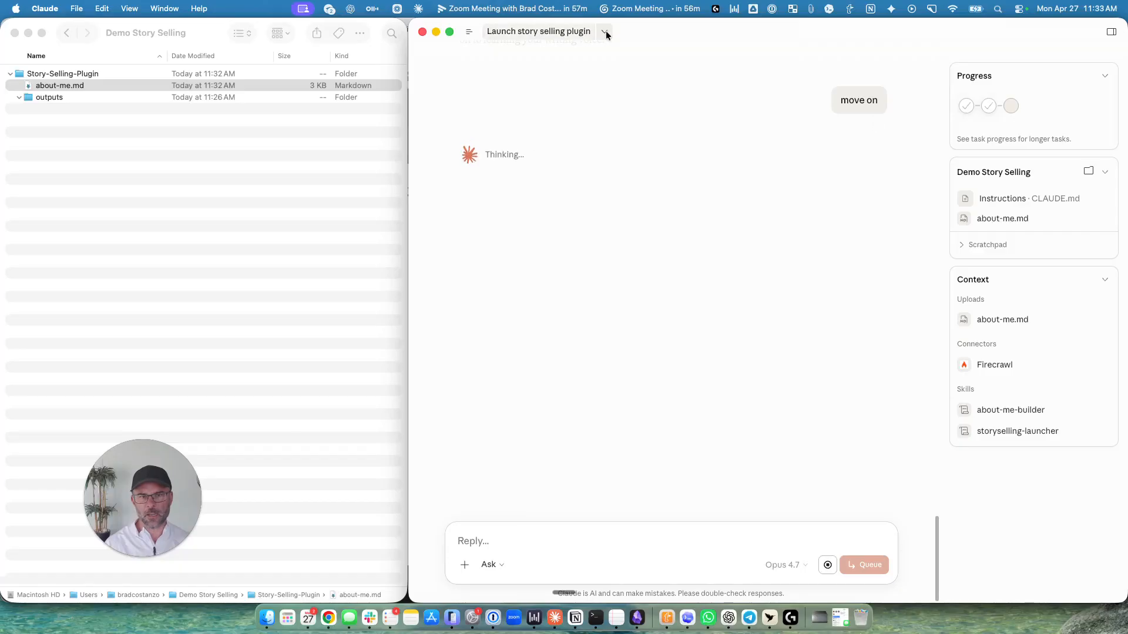
{"action": "mouse_move", "coordinate": [464, 31]}
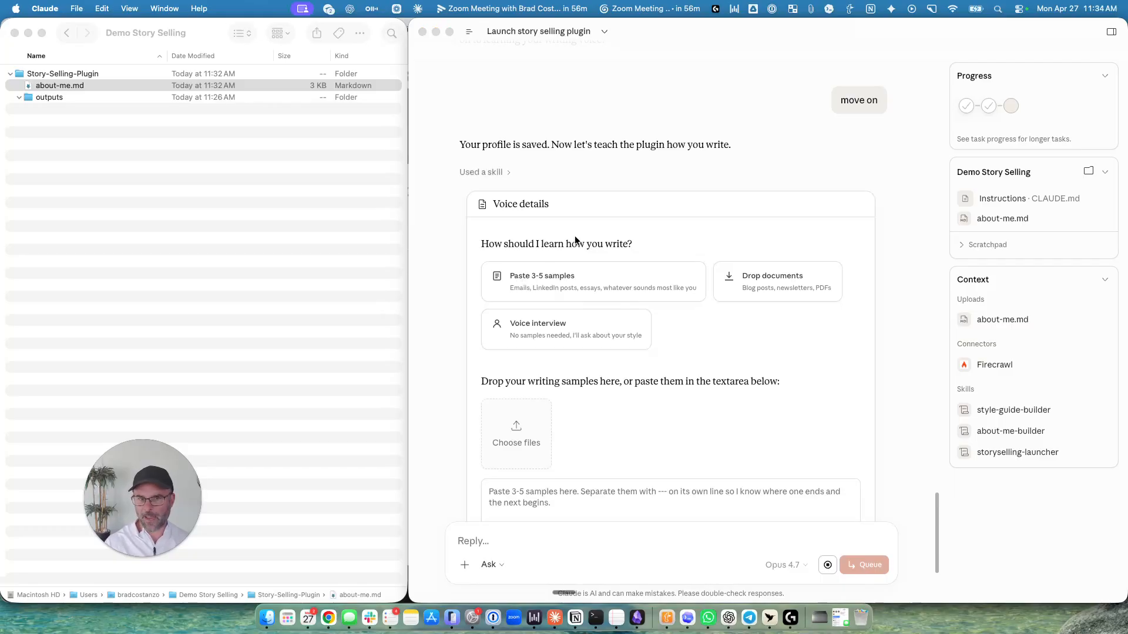
Attach brand-voice.md from the context folder as the writing sample in the Voice details form and submit the form.
{"action": "left_click", "coordinate": [594, 238]}
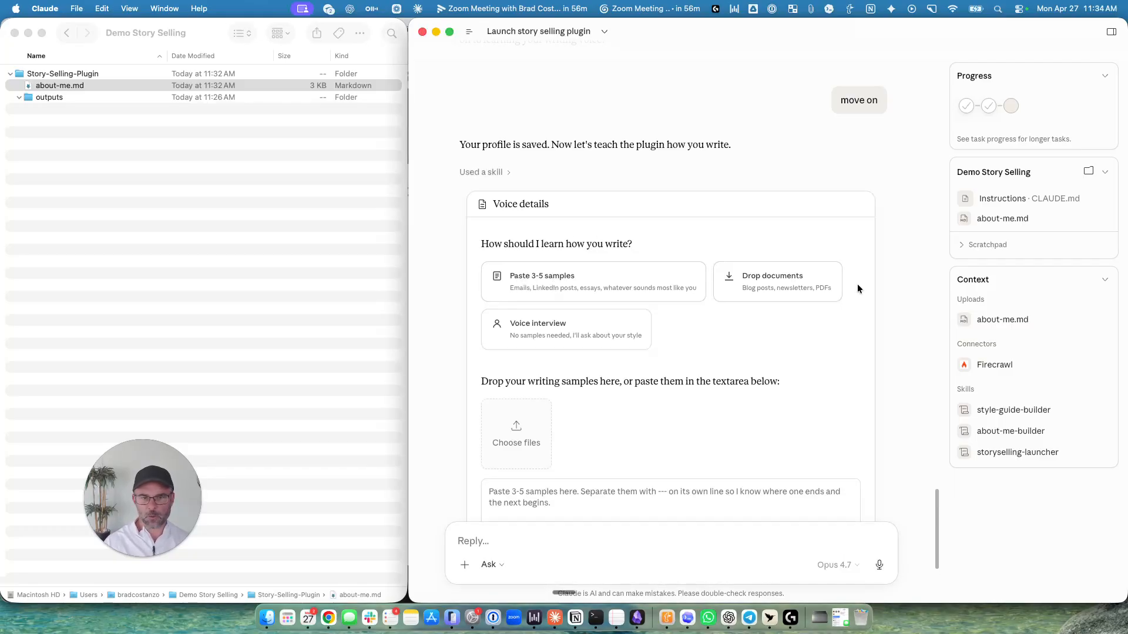
{"action": "scroll", "coordinate": [564, 335], "scroll_direction": "down", "scroll_amount": 2}
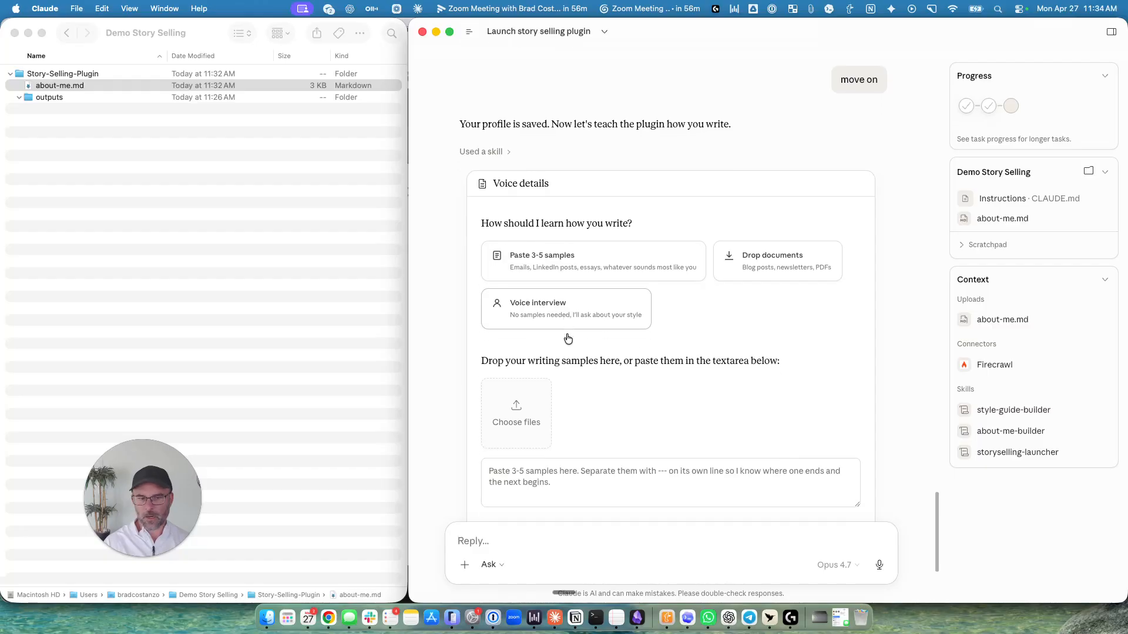
{"action": "left_click", "coordinate": [577, 391]}
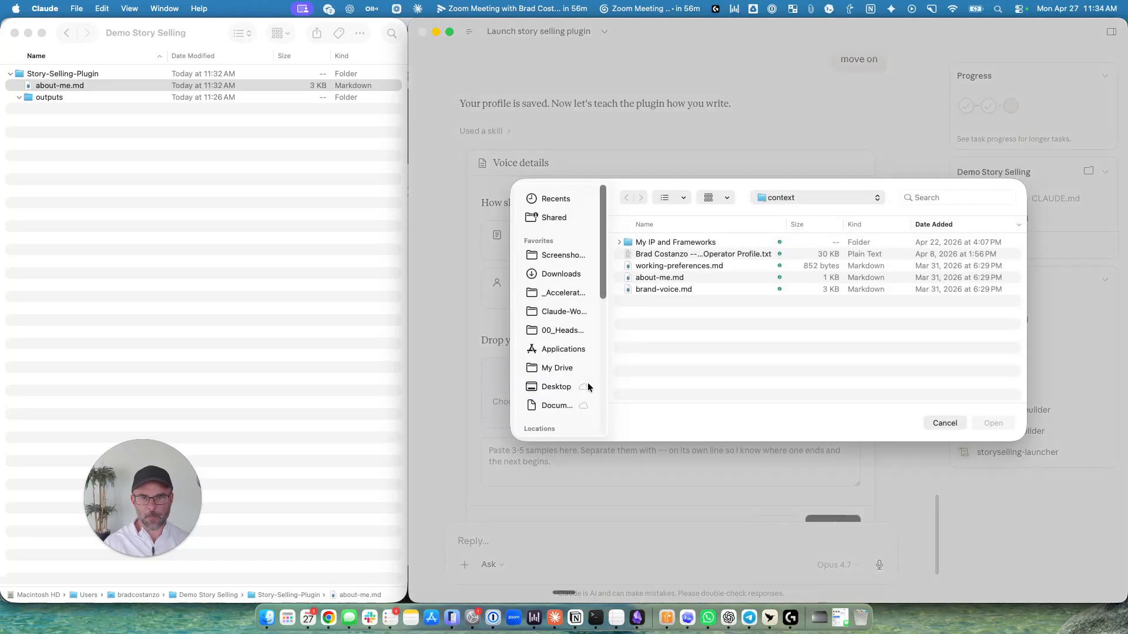
{"action": "left_click", "coordinate": [674, 290]}
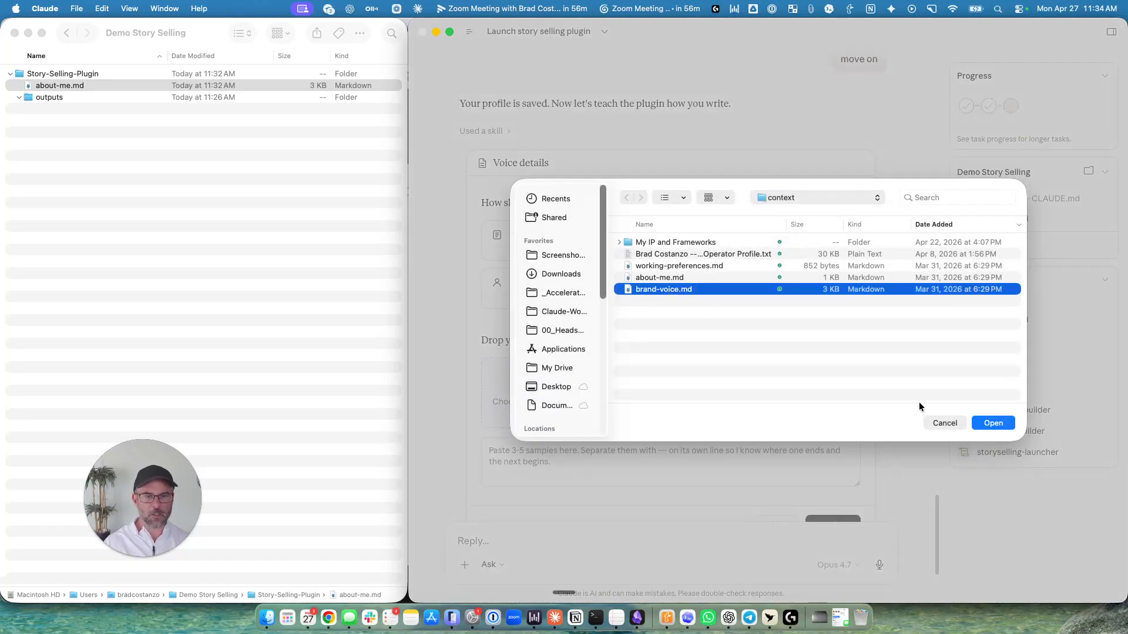
{"action": "key", "text": "space"}
{"action": "key", "text": "space"}
{"action": "left_click", "coordinate": [993, 423]}
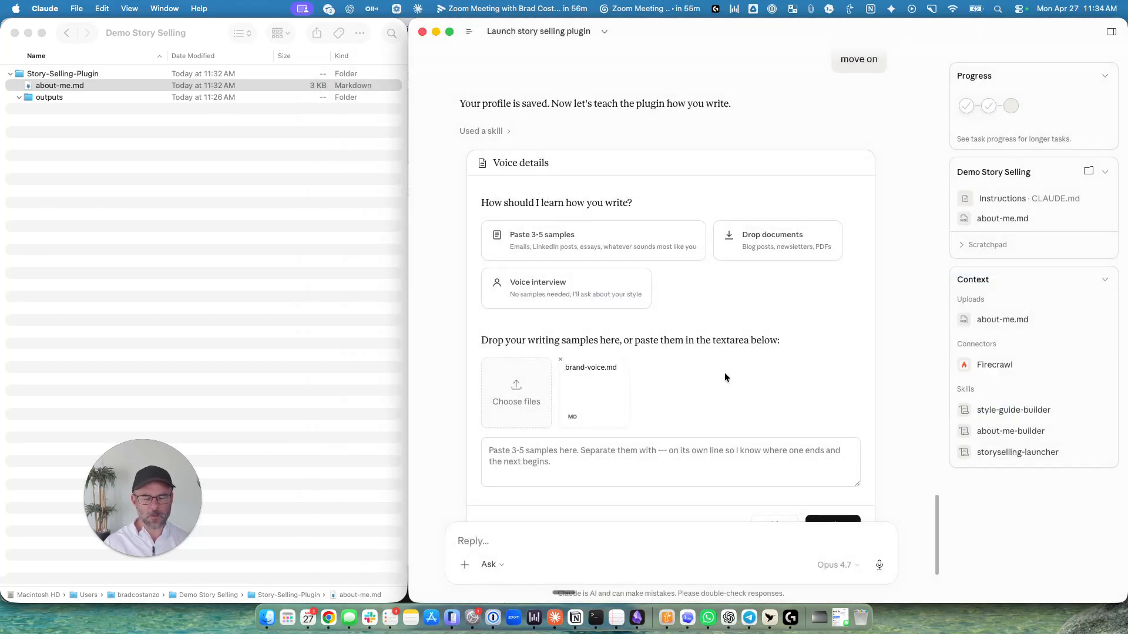
{"action": "scroll", "coordinate": [642, 332], "scroll_direction": "down", "scroll_amount": 5}
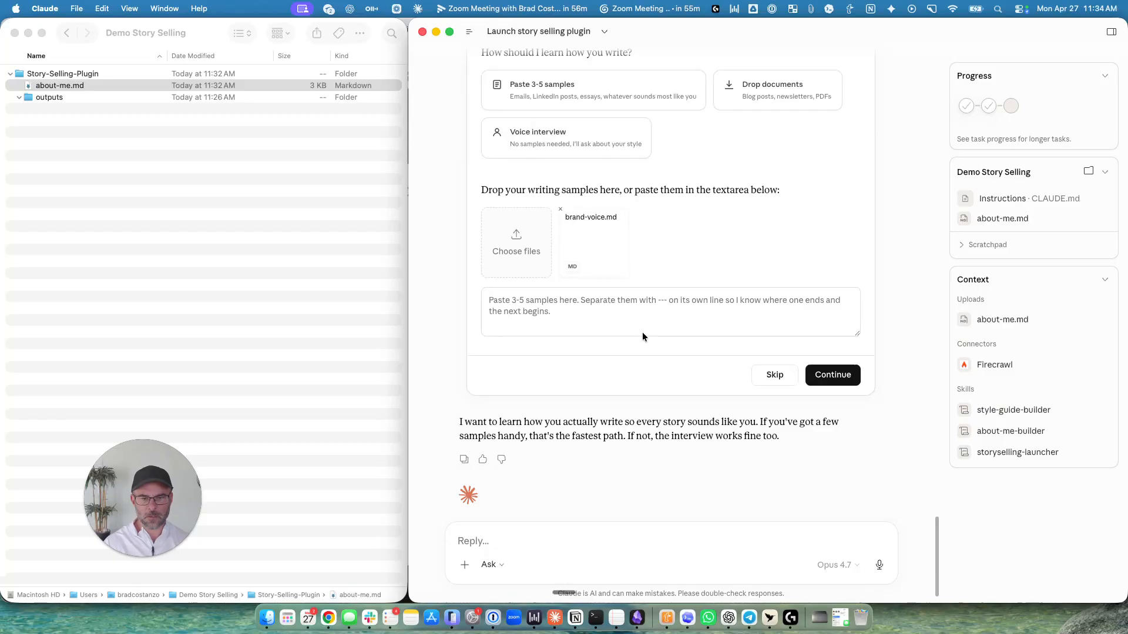
{"action": "left_click", "coordinate": [859, 344]}
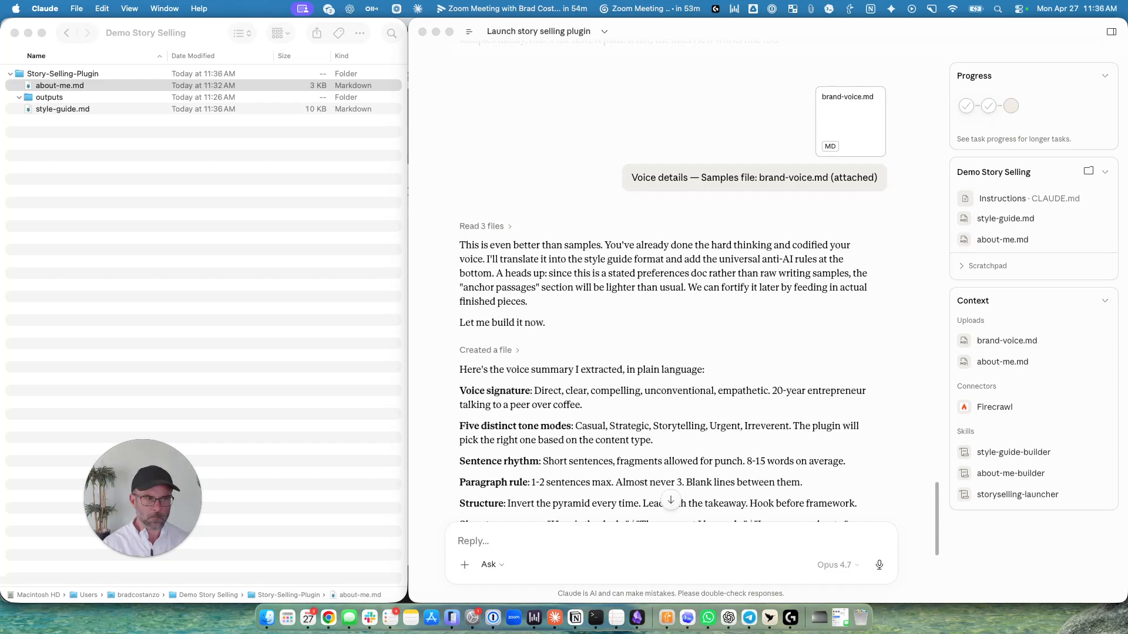
Read through the extracted voice summary, then preview the new style-guide.md in Finder and close the preview.
{"action": "scroll", "coordinate": [570, 382], "scroll_direction": "down", "scroll_amount": 5}
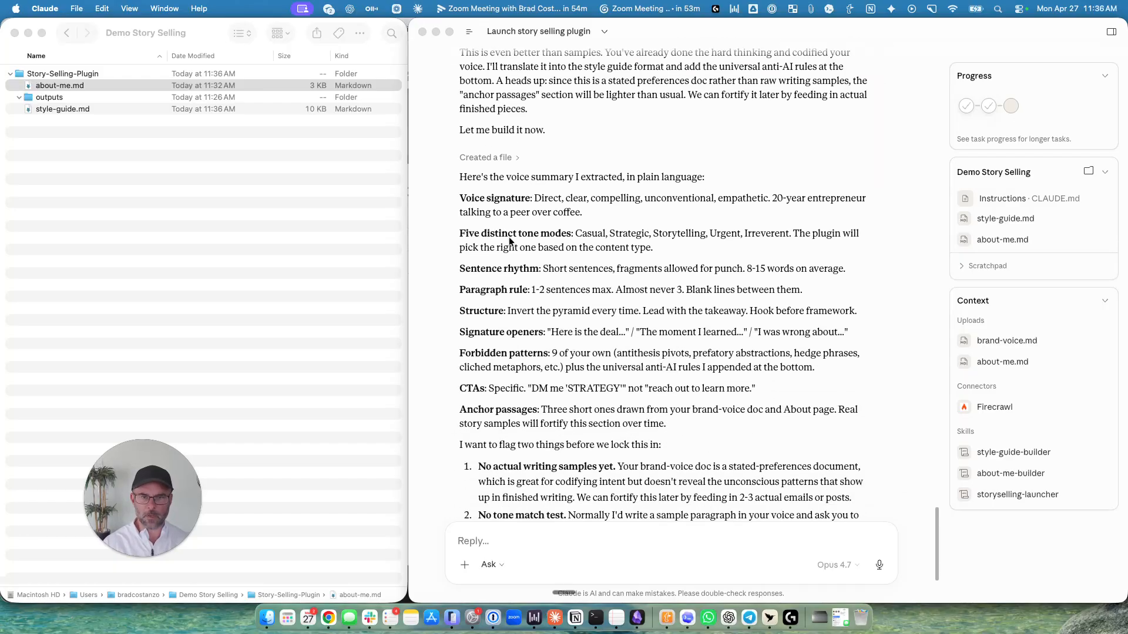
{"action": "scroll", "coordinate": [534, 274], "scroll_direction": "down", "scroll_amount": 4}
{"action": "left_click", "coordinate": [57, 108]}
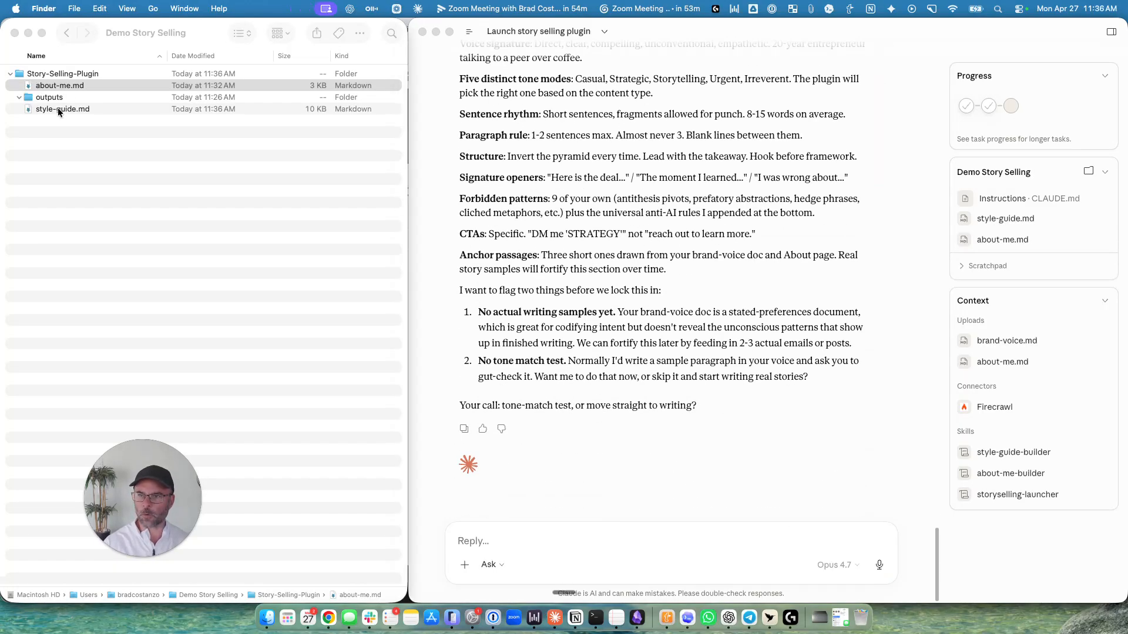
{"action": "left_click", "coordinate": [58, 110]}
{"action": "key", "text": "space"}
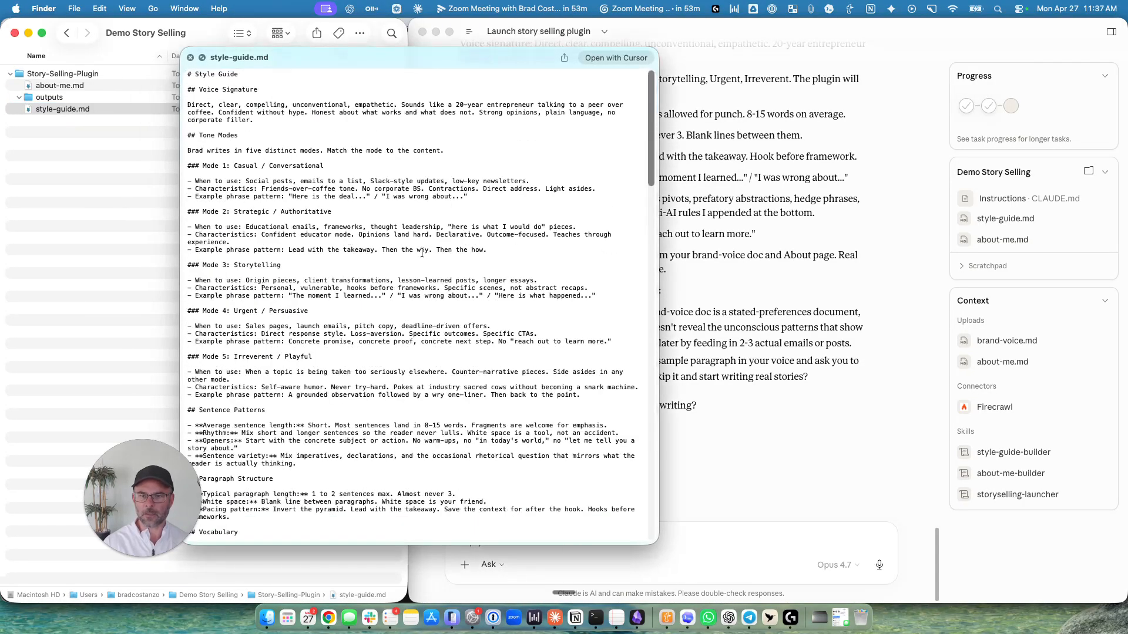
{"action": "key", "text": "space"}
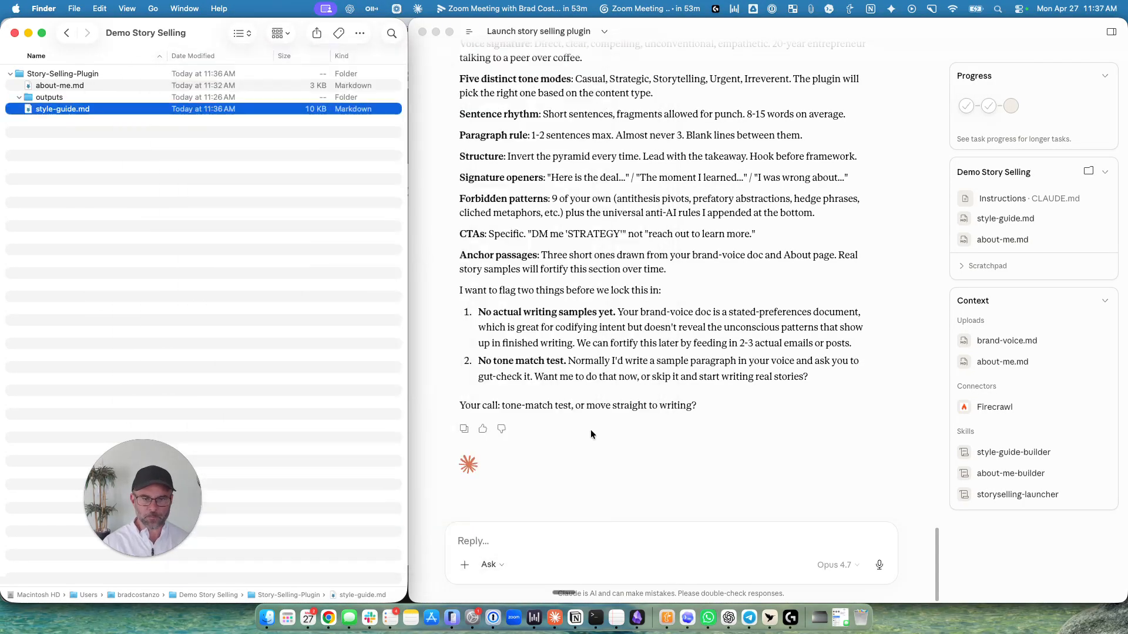
Switch back to Claude and examine the closing question offering a tone-match test or moving straight to writing.
{"action": "left_click", "coordinate": [591, 433]}
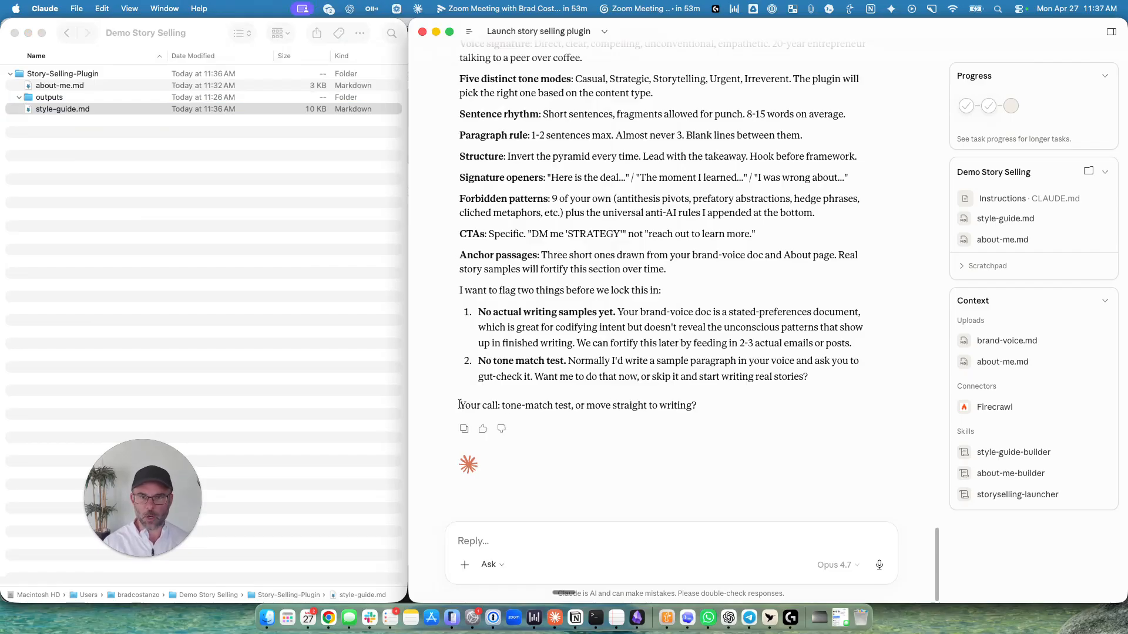
{"action": "left_click_drag", "start_coordinate": [458, 404], "coordinate": [704, 411]}
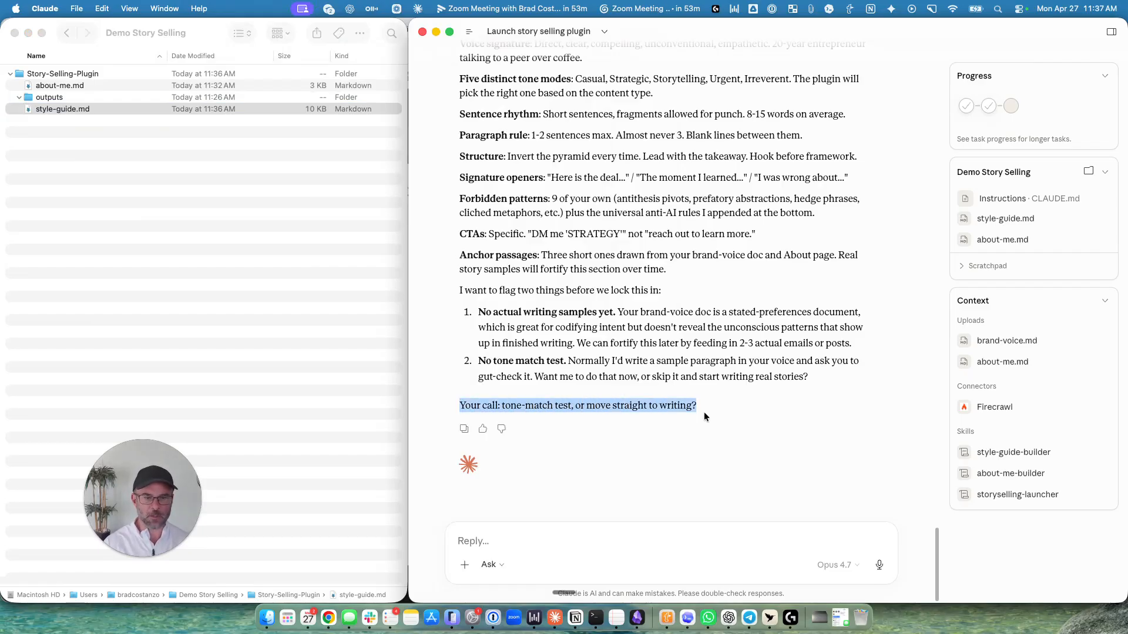
{"action": "left_click", "coordinate": [599, 399]}
{"action": "left_click_drag", "start_coordinate": [586, 406], "coordinate": [692, 406]}
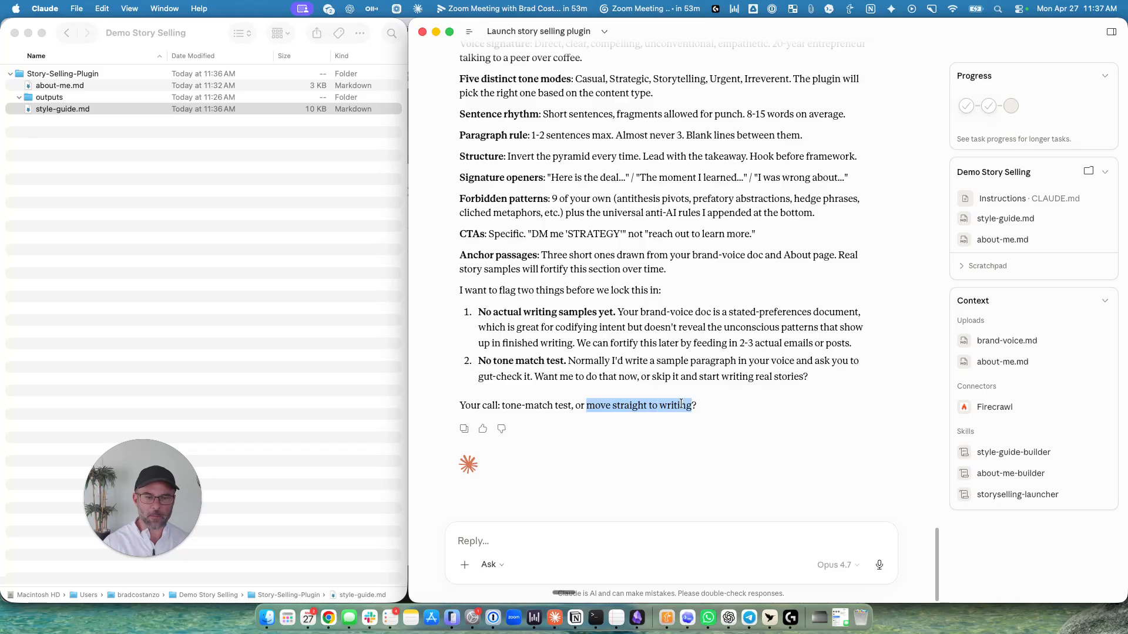
{"action": "left_click", "coordinate": [481, 538]}
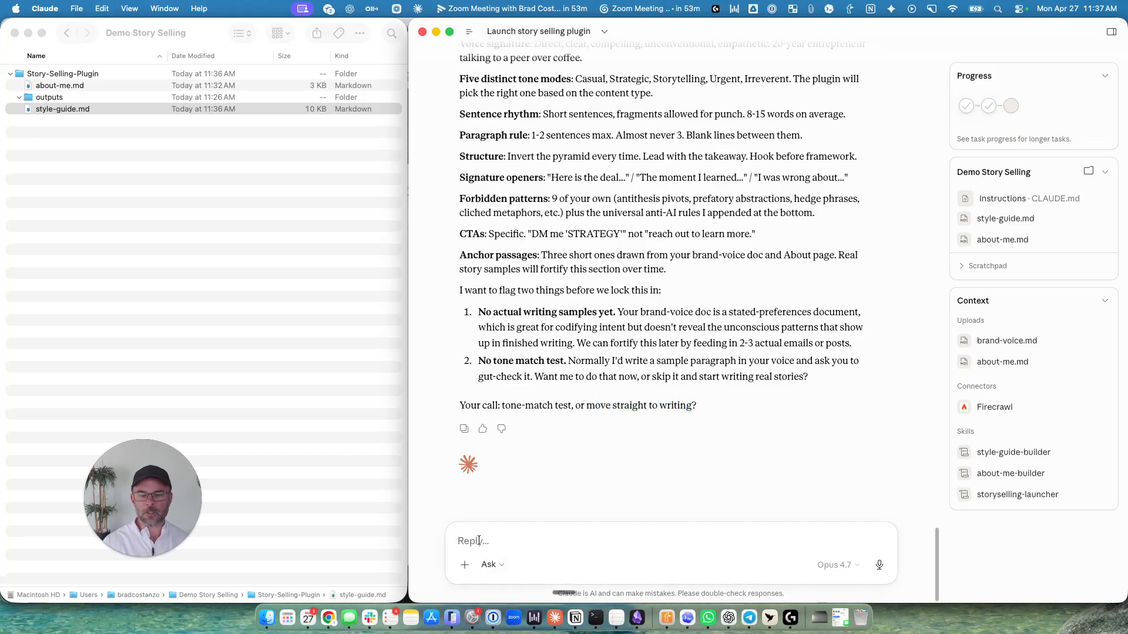
{"action": "left_click", "coordinate": [330, 610]}
{"action": "key", "text": "super+Tab"}
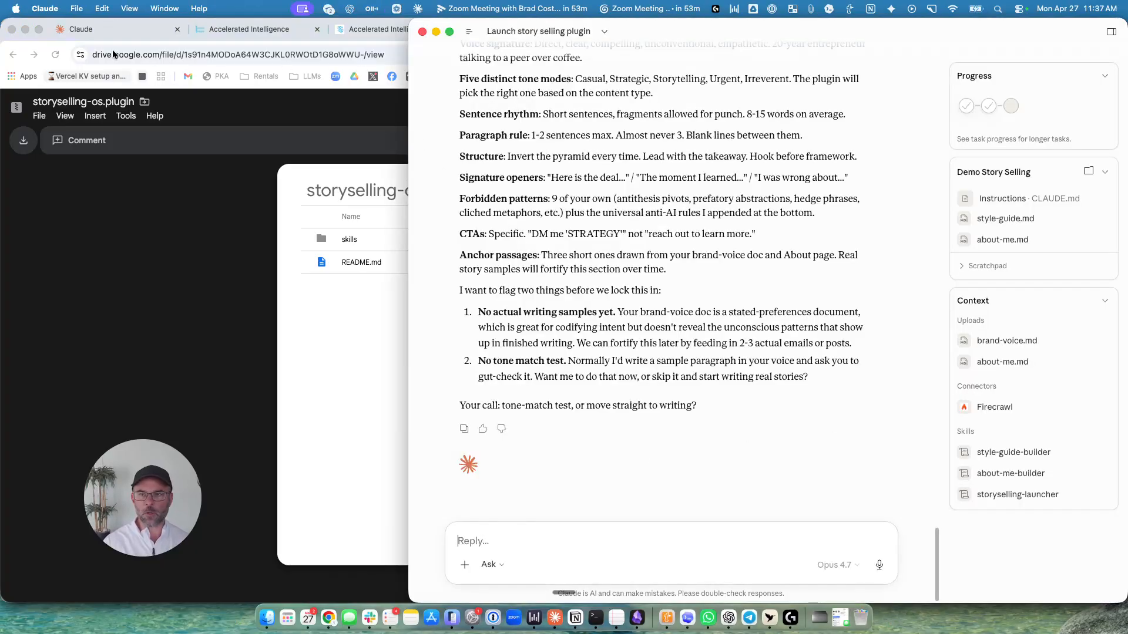
{"action": "key", "text": "super+Tab"}
{"action": "key", "text": "super+Tab"}
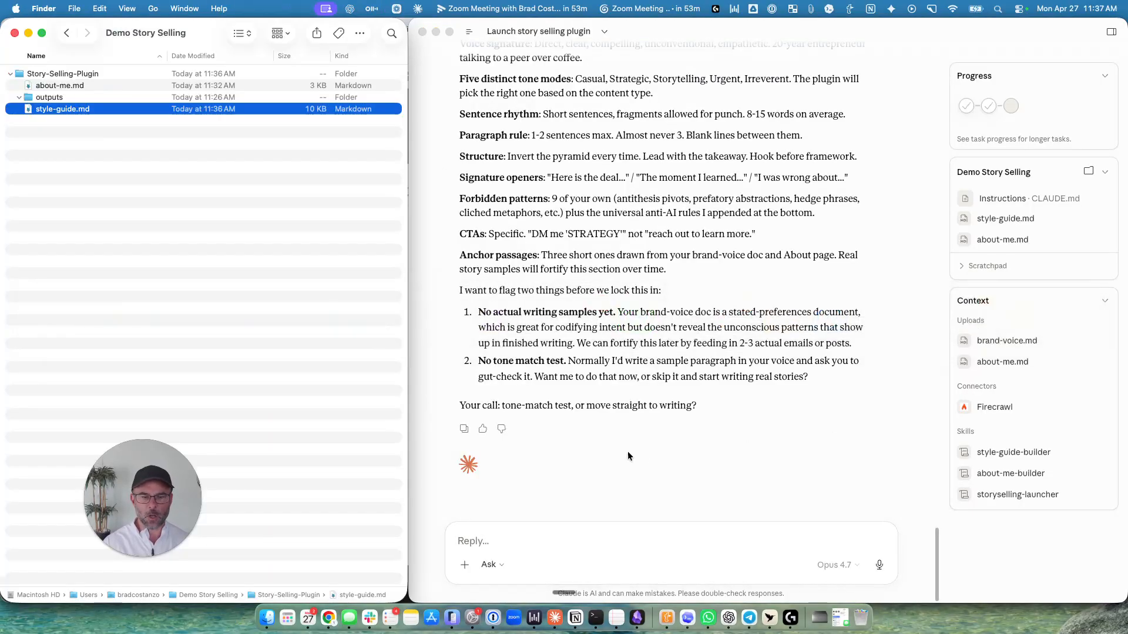
{"action": "left_click", "coordinate": [530, 540]}
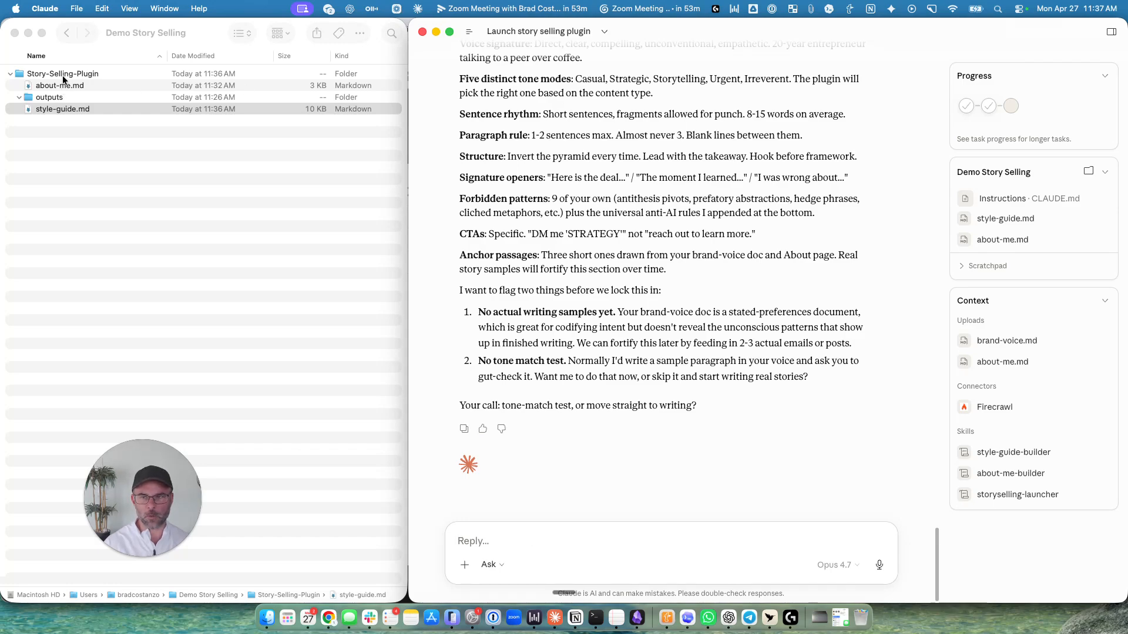
Switch to Finder and look over about-me.md and style-guide.md in the Story-Selling-Plugin folder.
{"action": "key", "text": "super+Tab"}
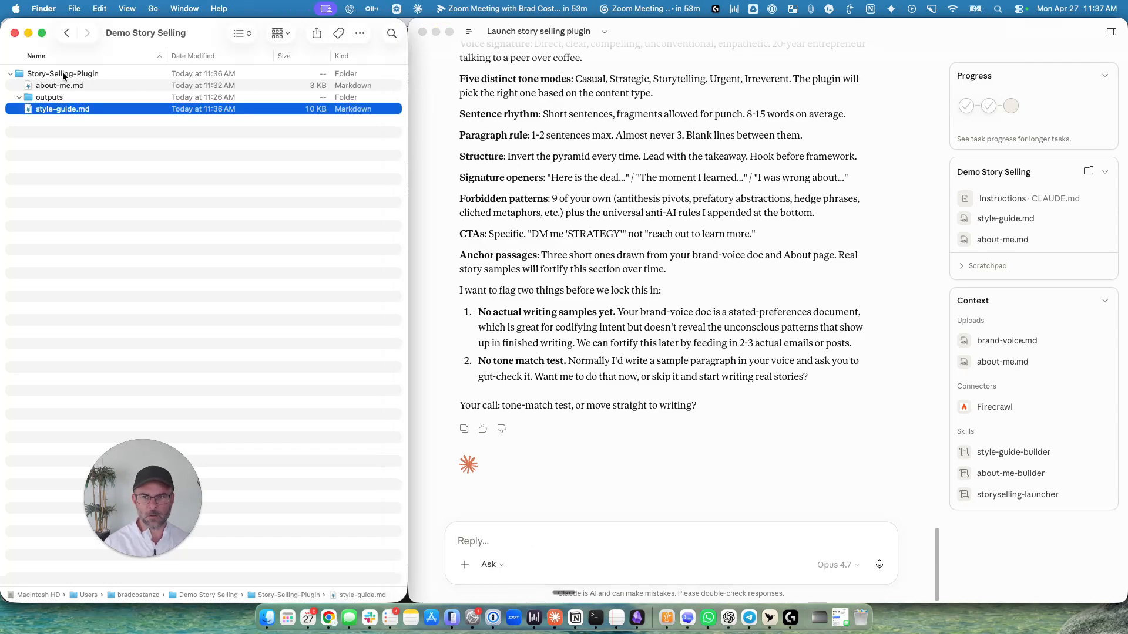
{"action": "left_click", "coordinate": [63, 73]}
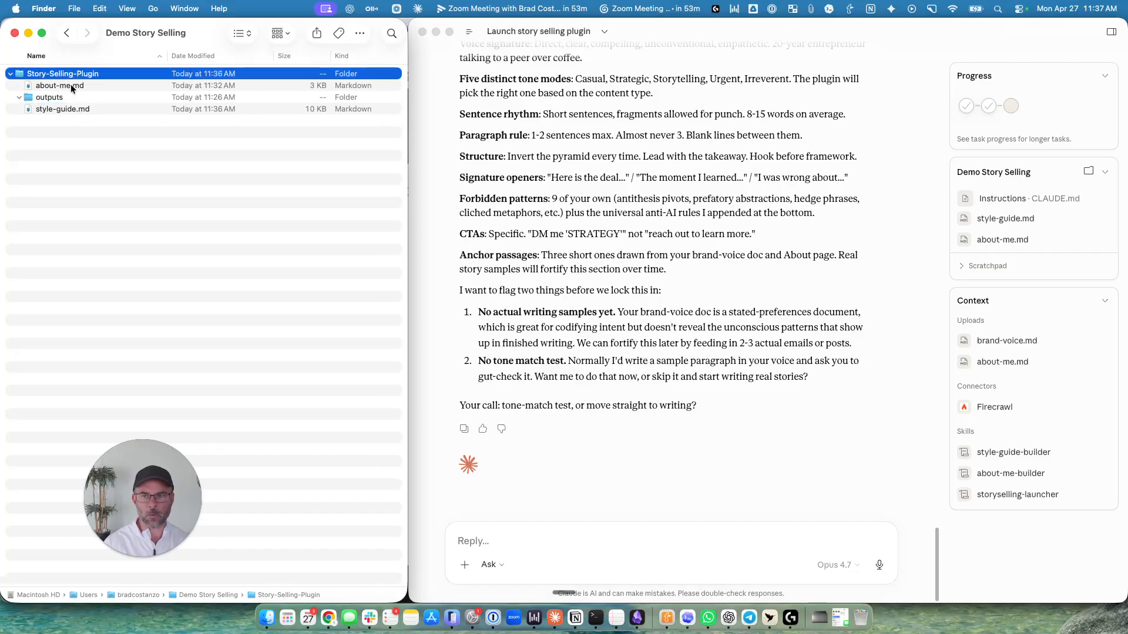
{"action": "left_click", "coordinate": [70, 85]}
{"action": "left_click", "coordinate": [69, 110]}
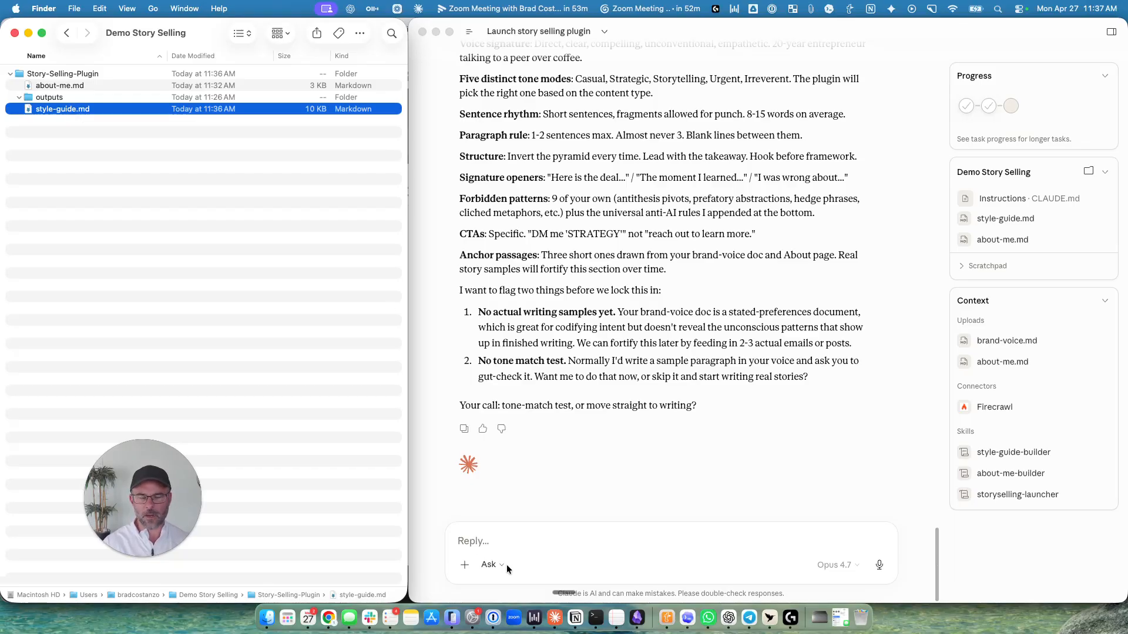
Switch back to Claude and send the reply "move straight to writing" to skip the tone-match test.
{"action": "left_click", "coordinate": [490, 540]}
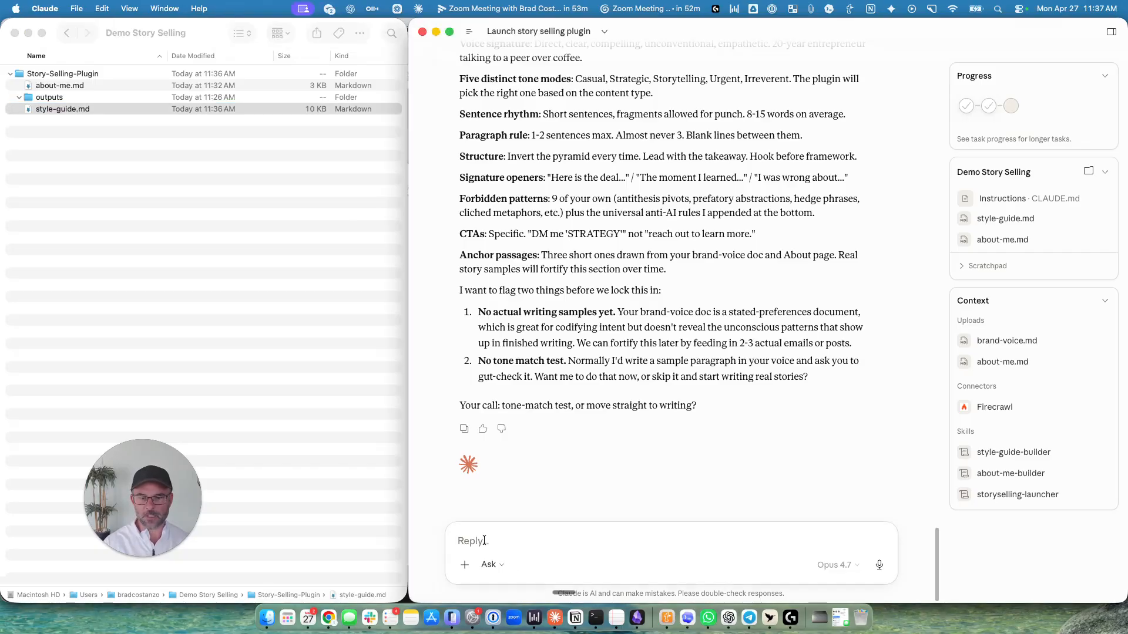
{"action": "type", "text": "move straight to writing"}
{"action": "key", "text": "Return"}
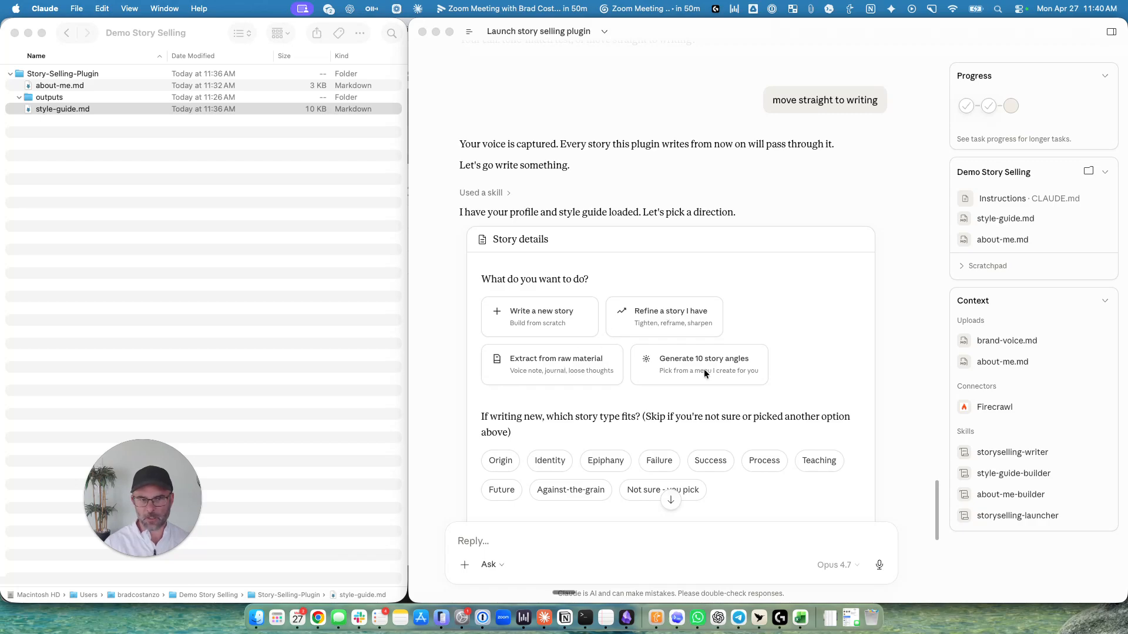
Look through the Story details form, then choose Write a new story, the Origin story type and where it will run.
{"action": "scroll", "coordinate": [723, 369], "scroll_direction": "down", "scroll_amount": 5}
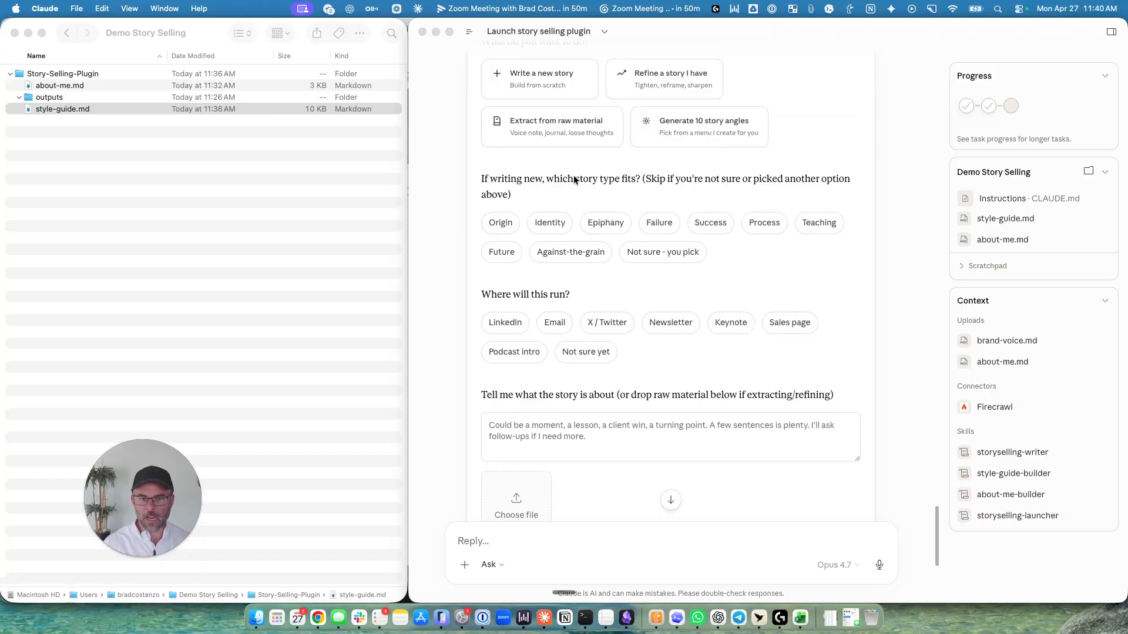
{"action": "scroll", "coordinate": [522, 343], "scroll_direction": "down", "scroll_amount": 3}
{"action": "scroll", "coordinate": [523, 344], "scroll_direction": "down", "scroll_amount": 5}
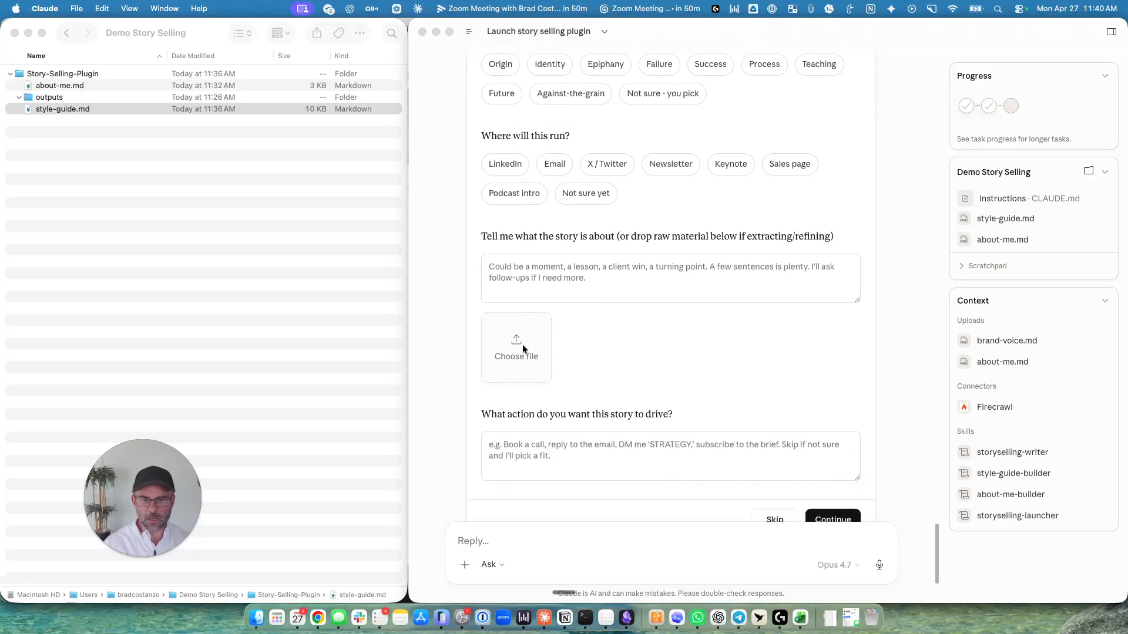
{"action": "scroll", "coordinate": [592, 178], "scroll_direction": "up", "scroll_amount": 10}
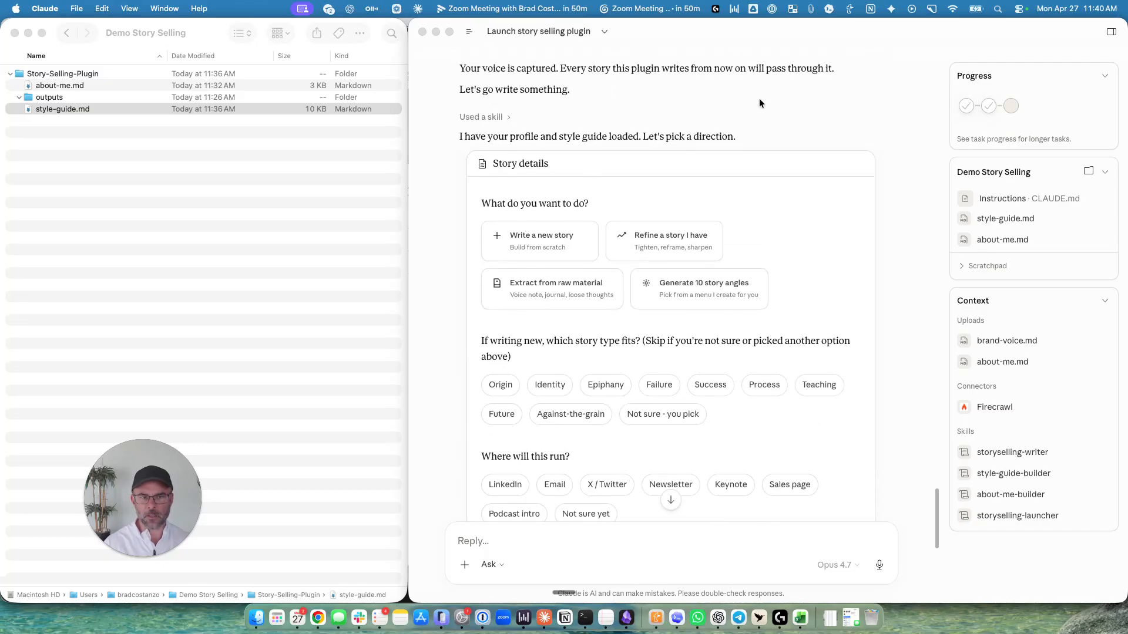
{"action": "left_click", "coordinate": [573, 242]}
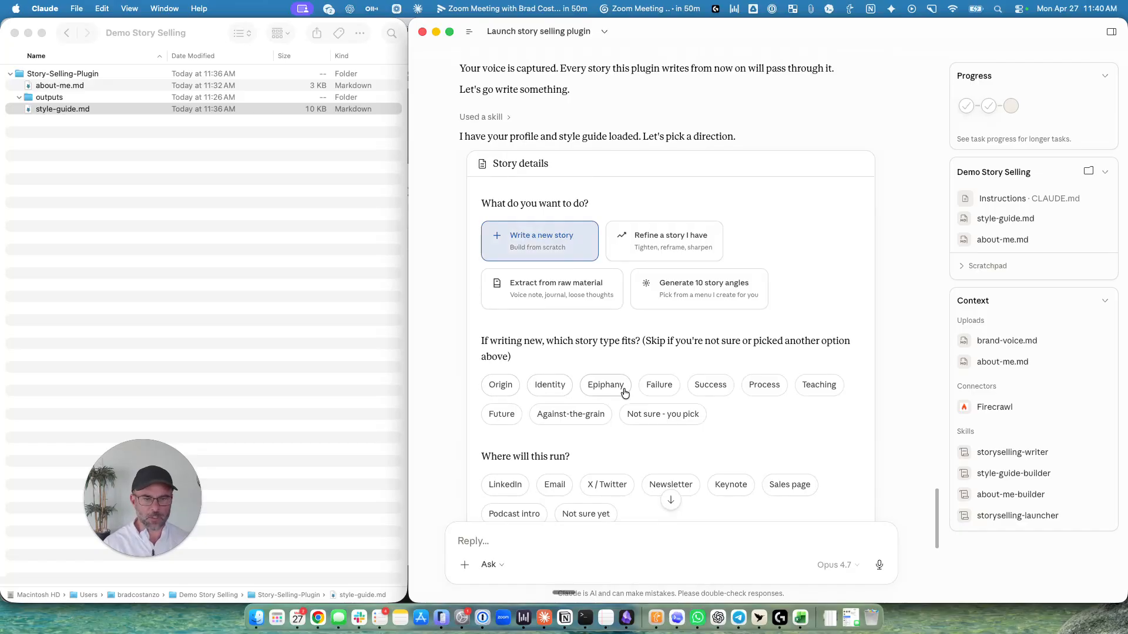
{"action": "left_click", "coordinate": [493, 387]}
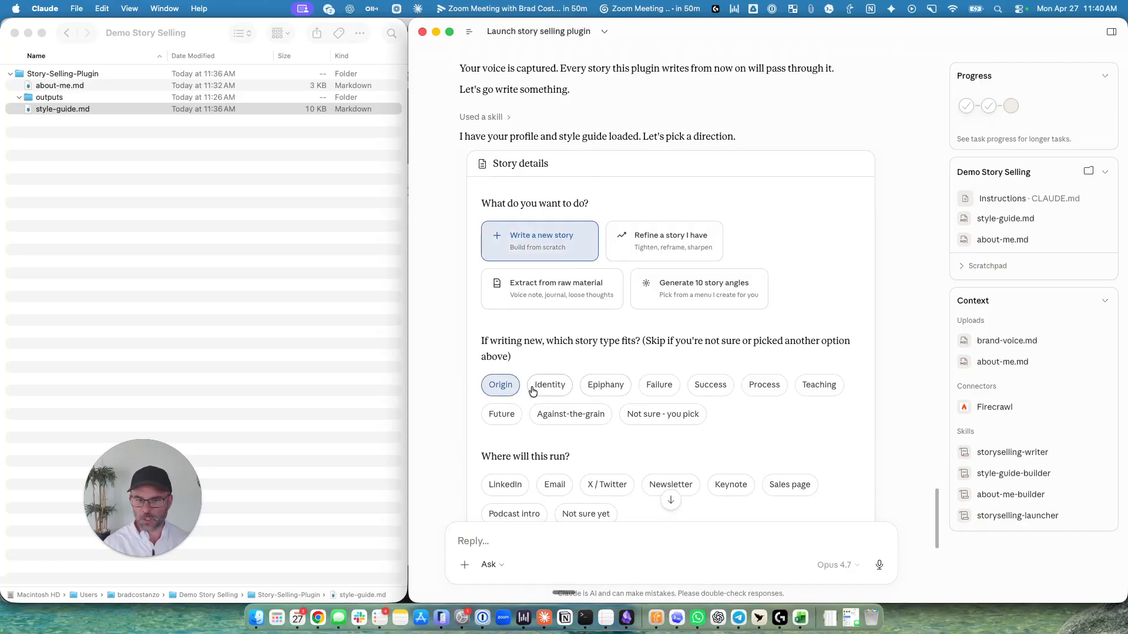
{"action": "scroll", "coordinate": [499, 381], "scroll_direction": "down", "scroll_amount": 3}
{"action": "left_click", "coordinate": [579, 387]}
Enter "nothing in particular" as the action the story should drive, leaving the story description blank, and submit the Story details form.
{"action": "scroll", "coordinate": [531, 418], "scroll_direction": "down", "scroll_amount": 4}
{"action": "left_click", "coordinate": [563, 276]}
{"action": "scroll", "coordinate": [555, 268], "scroll_direction": "down", "scroll_amount": 3}
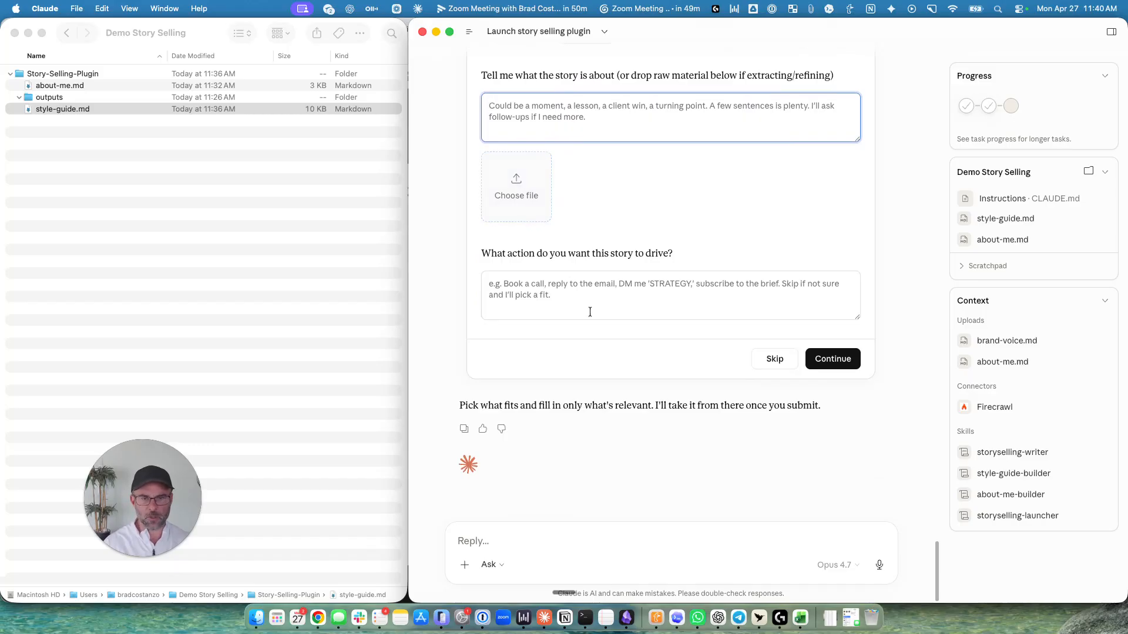
{"action": "left_click", "coordinate": [622, 299]}
{"action": "type", "text": "nothing in particular"}
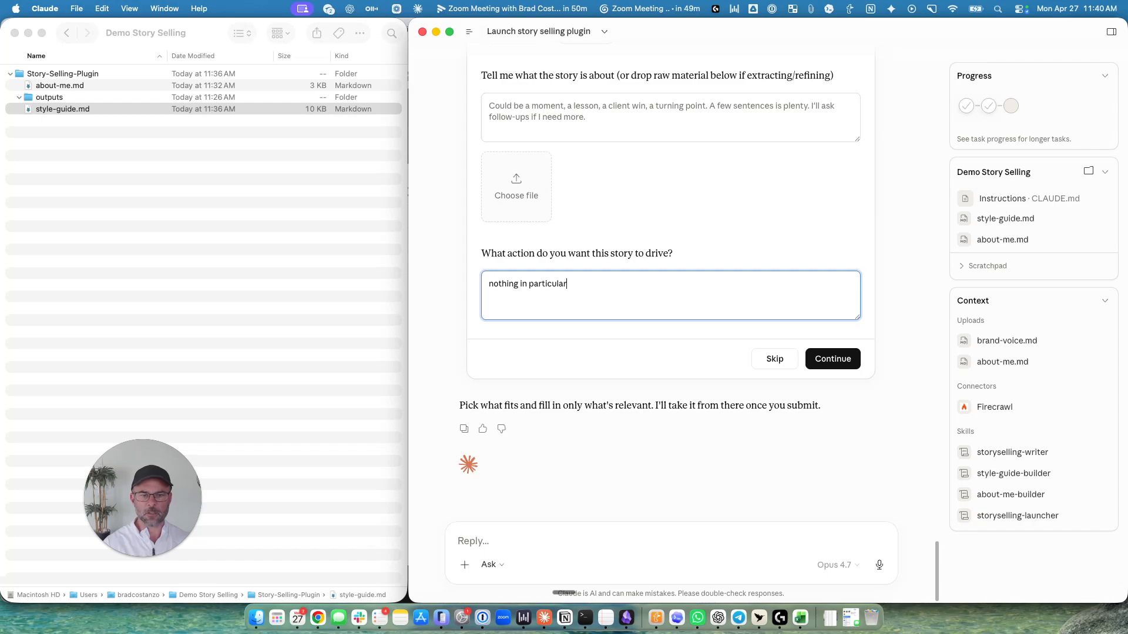
{"action": "left_click", "coordinate": [816, 359]}
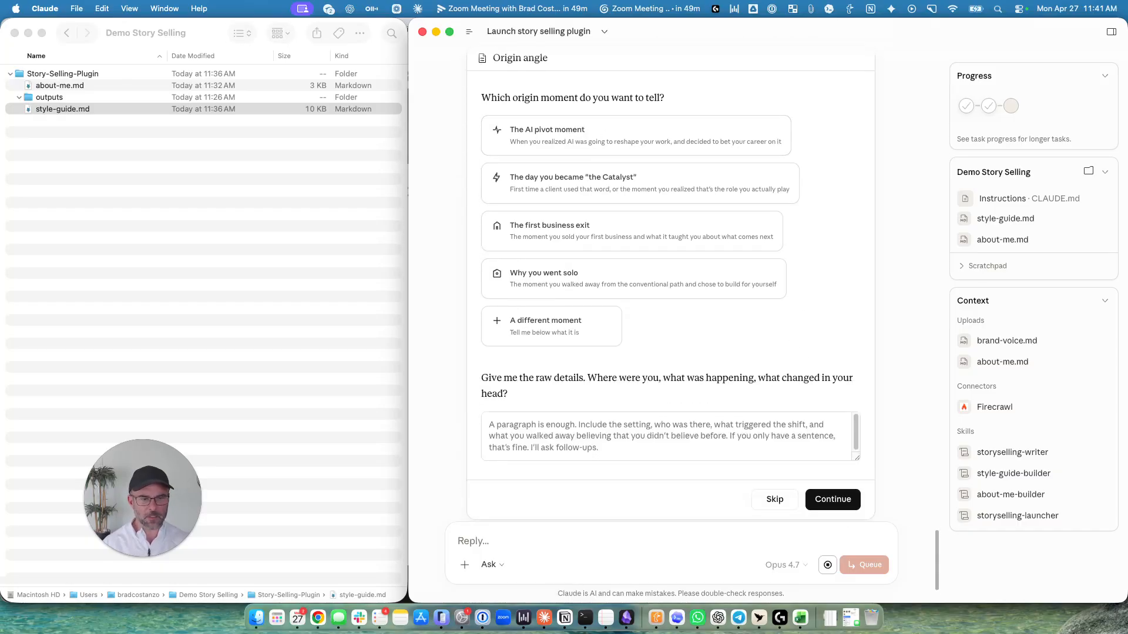
Choose "The AI pivot moment" as the origin moment and submit the Origin angle form without raw details.
{"action": "left_click", "coordinate": [571, 131]}
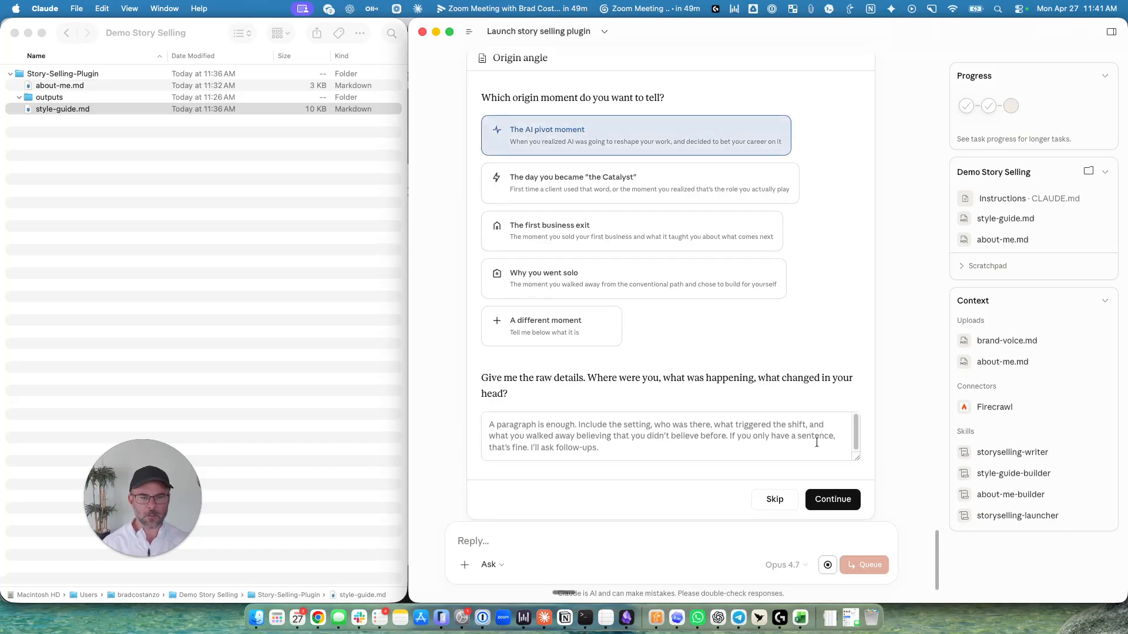
{"action": "left_click", "coordinate": [833, 499]}
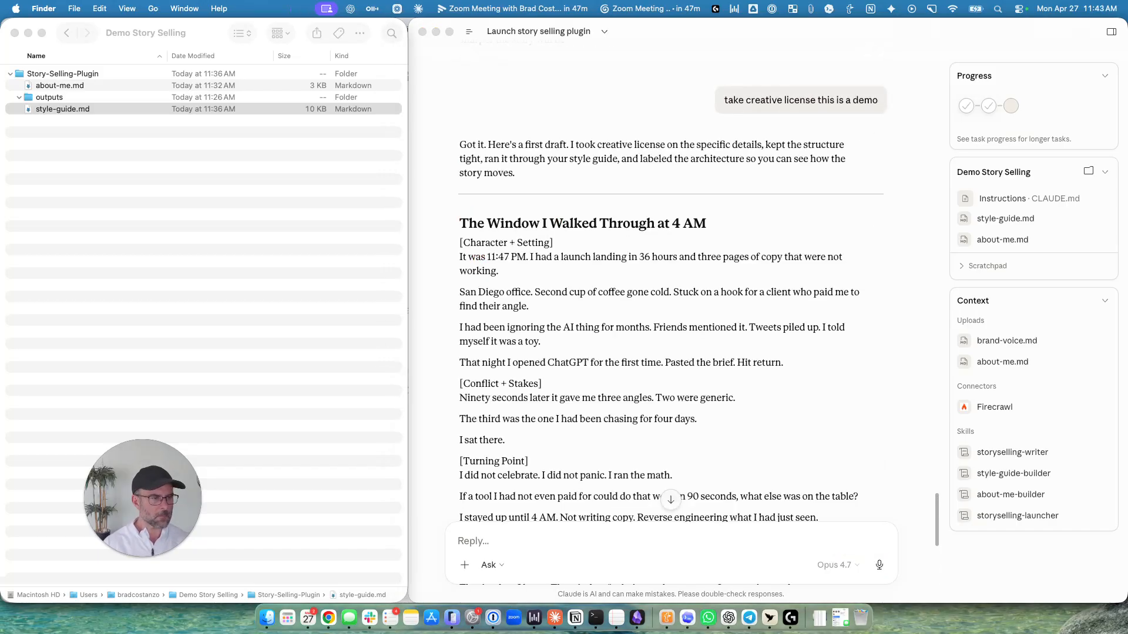
Read through the origin story draft, then send the reply "it's good to go, just give me without the bracketed labels".
{"action": "left_click", "coordinate": [728, 248]}
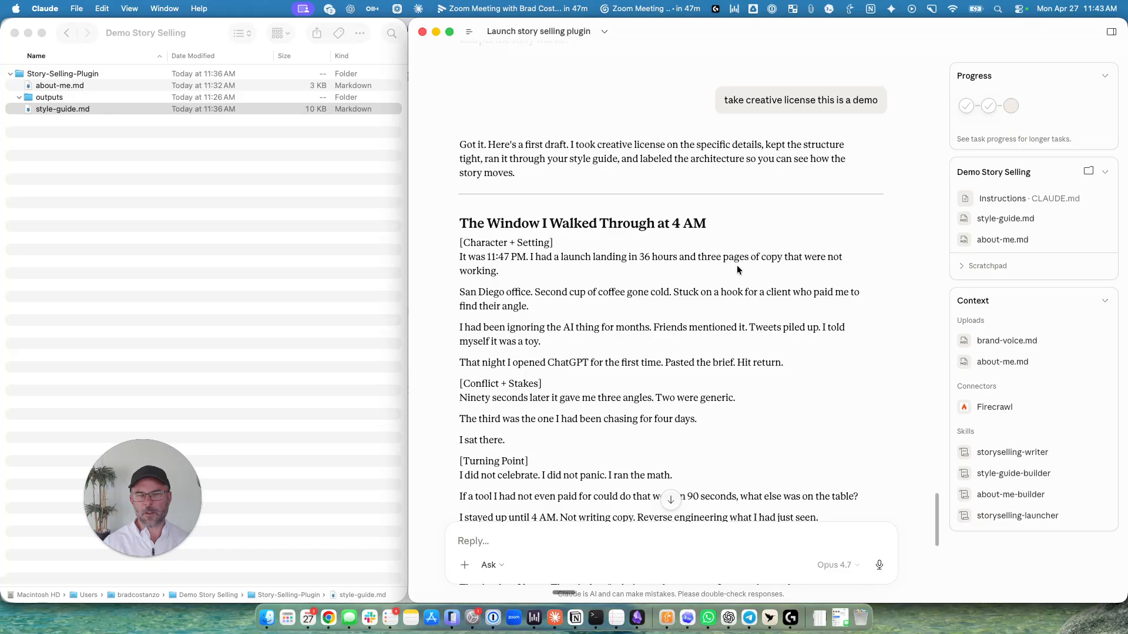
{"action": "left_click_drag", "start_coordinate": [489, 147], "coordinate": [762, 191]}
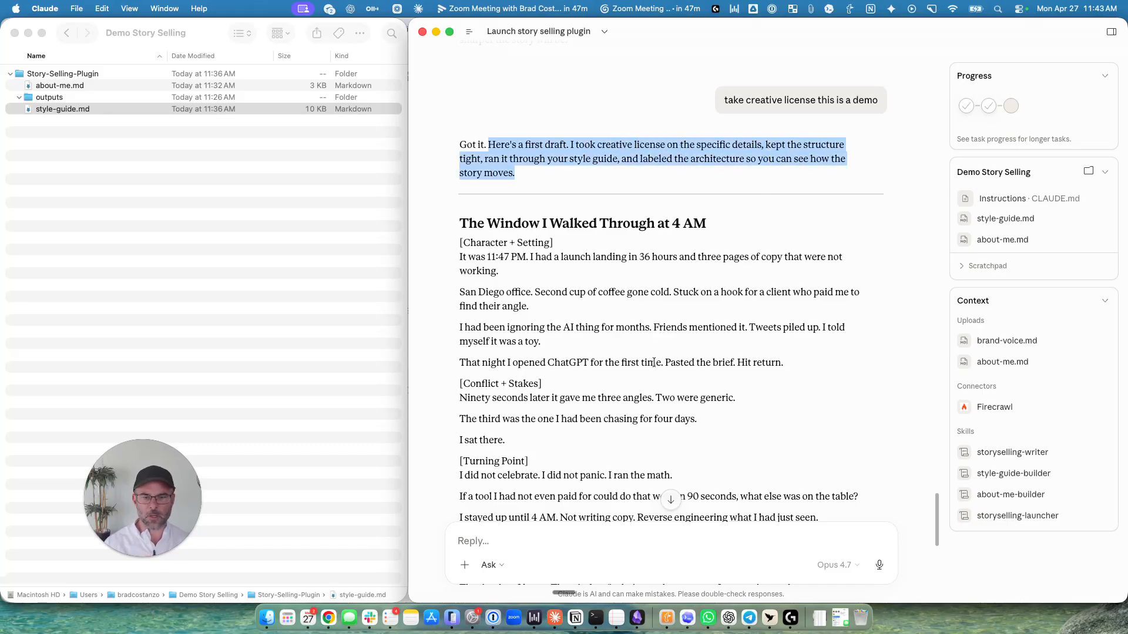
{"action": "scroll", "coordinate": [654, 363], "scroll_direction": "down", "scroll_amount": 10}
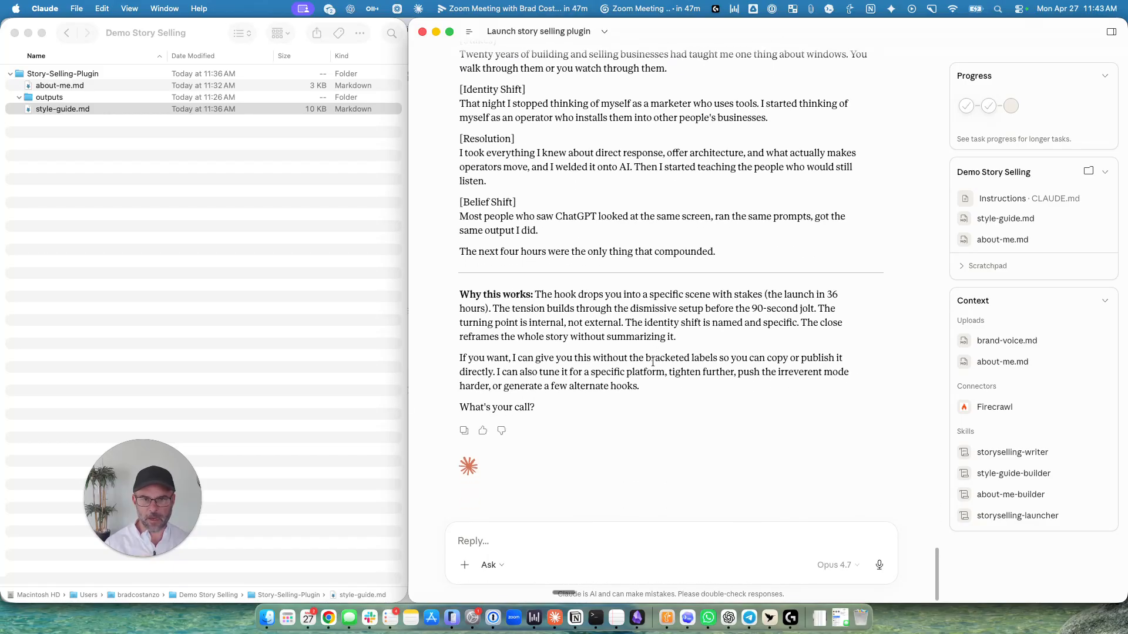
{"action": "left_click_drag", "start_coordinate": [485, 362], "coordinate": [721, 358]}
{"action": "left_click_drag", "start_coordinate": [789, 357], "coordinate": [516, 414]}
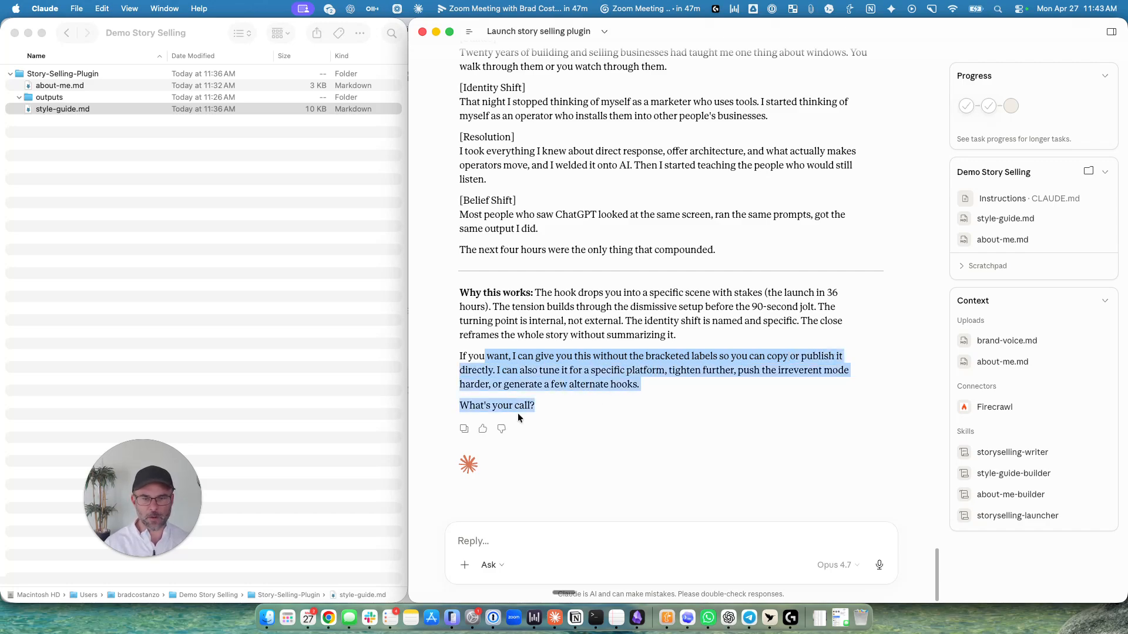
{"action": "left_click", "coordinate": [572, 434]}
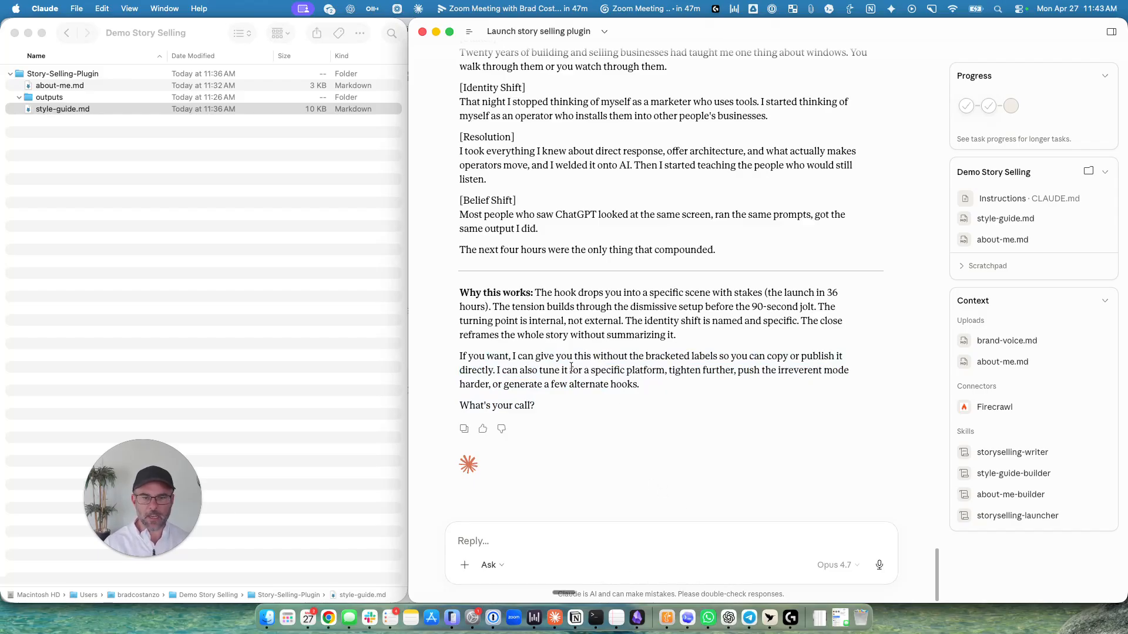
{"action": "type", "text": "it's good to go"}
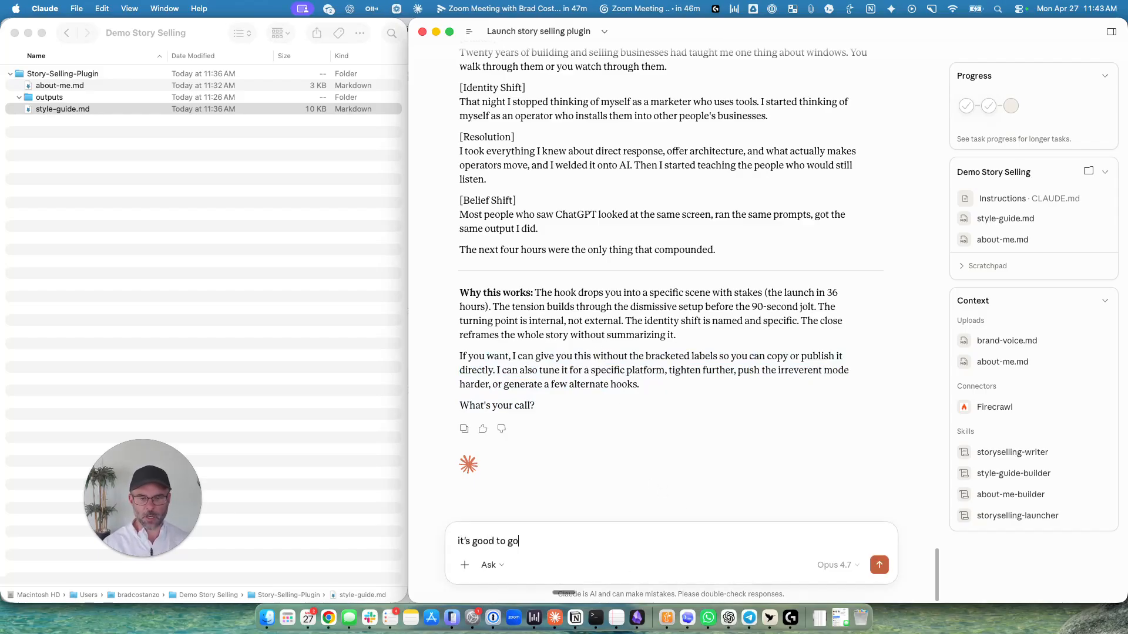
{"action": "type", "text": ", just give me without the bracketed labels"}
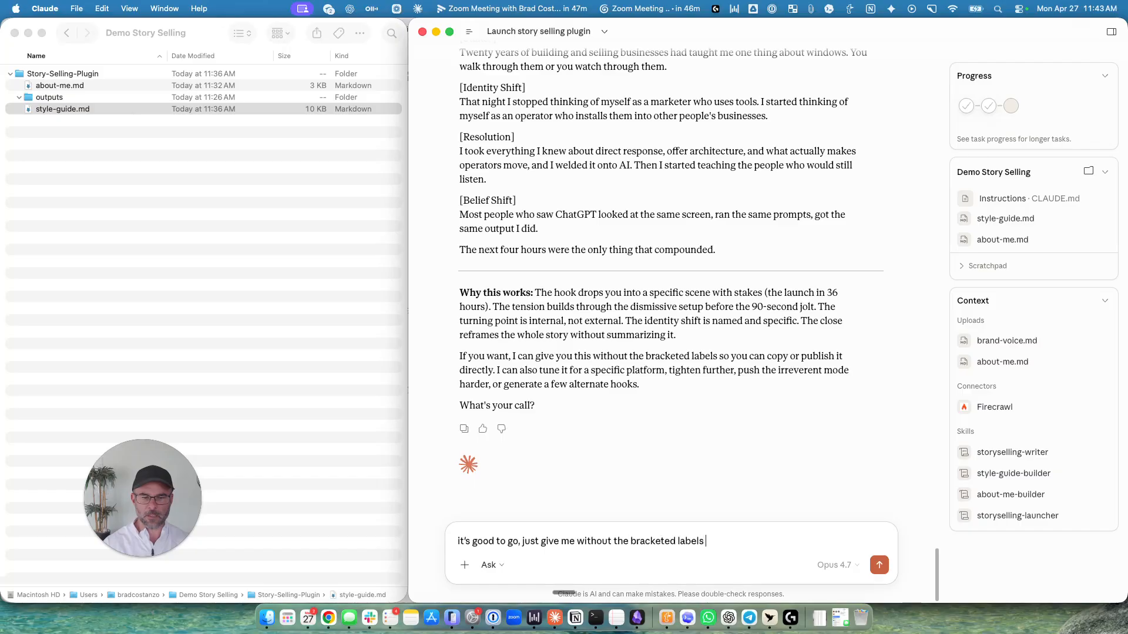
{"action": "key", "text": "Return"}
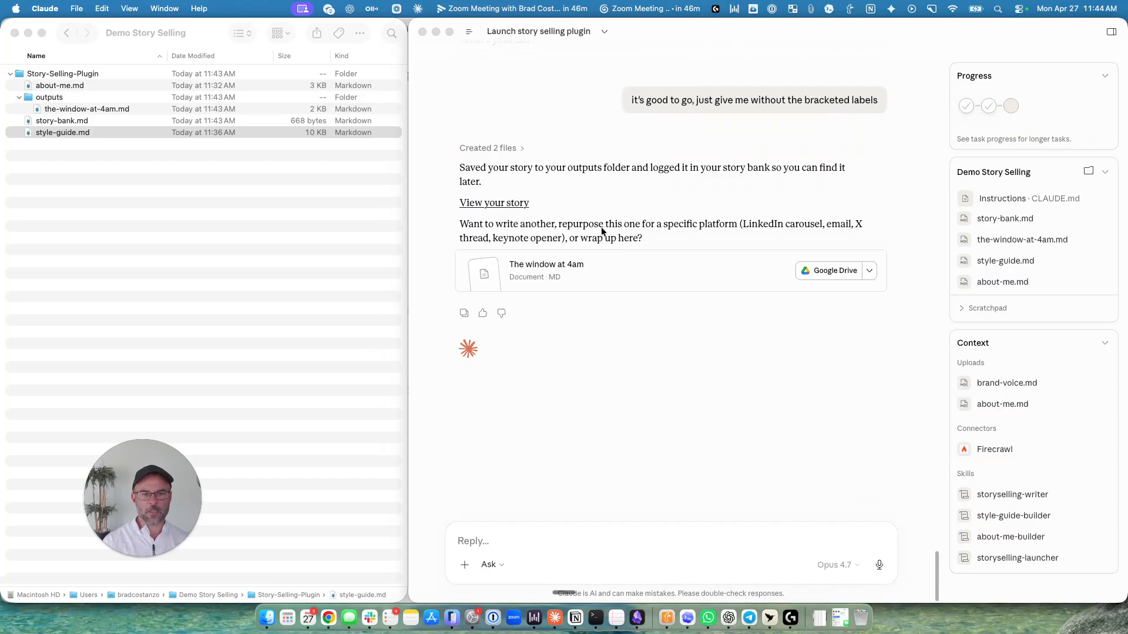
Open the saved story document "The window at 4am" from the reply, read through it, and close it.
{"action": "left_click", "coordinate": [557, 264]}
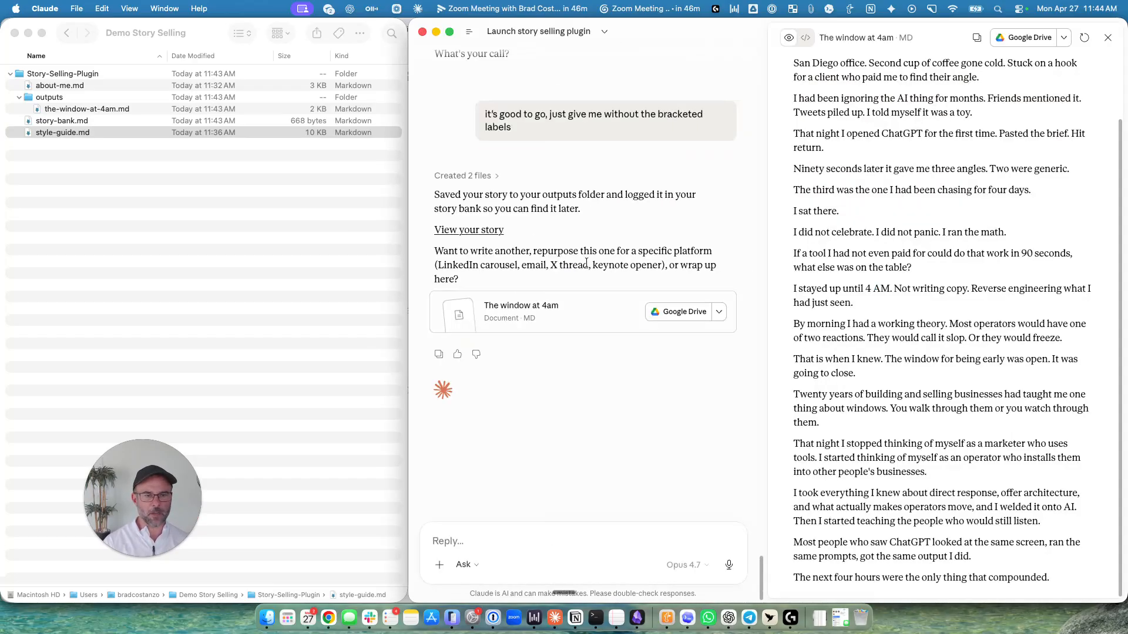
{"action": "scroll", "coordinate": [875, 112], "scroll_direction": "up", "scroll_amount": 3}
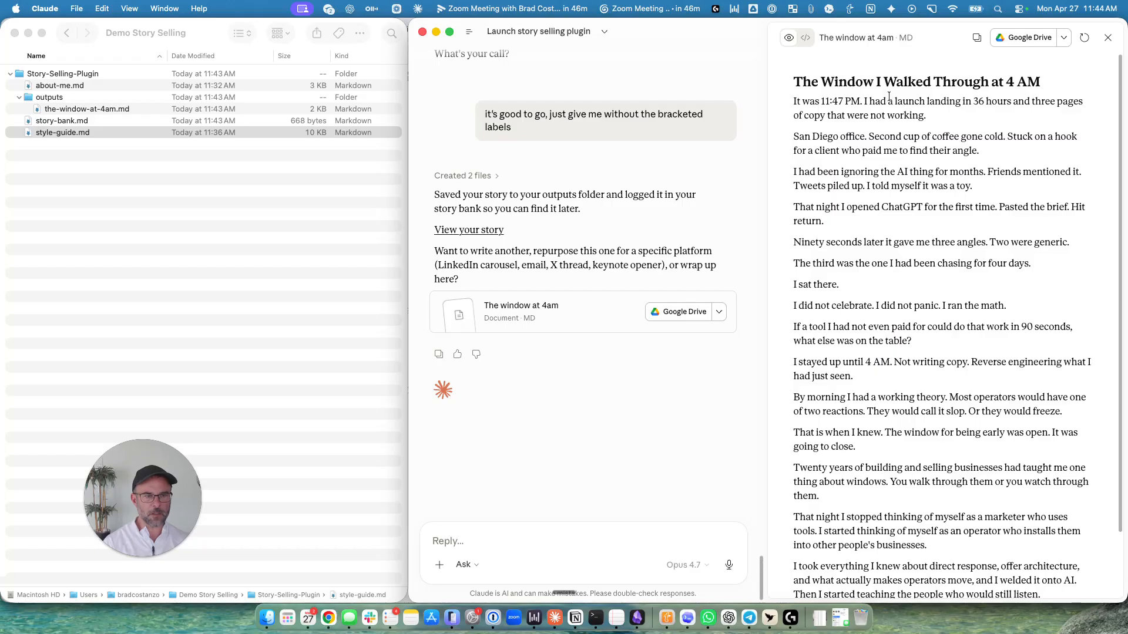
{"action": "scroll", "coordinate": [1019, 236], "scroll_direction": "down", "scroll_amount": 5}
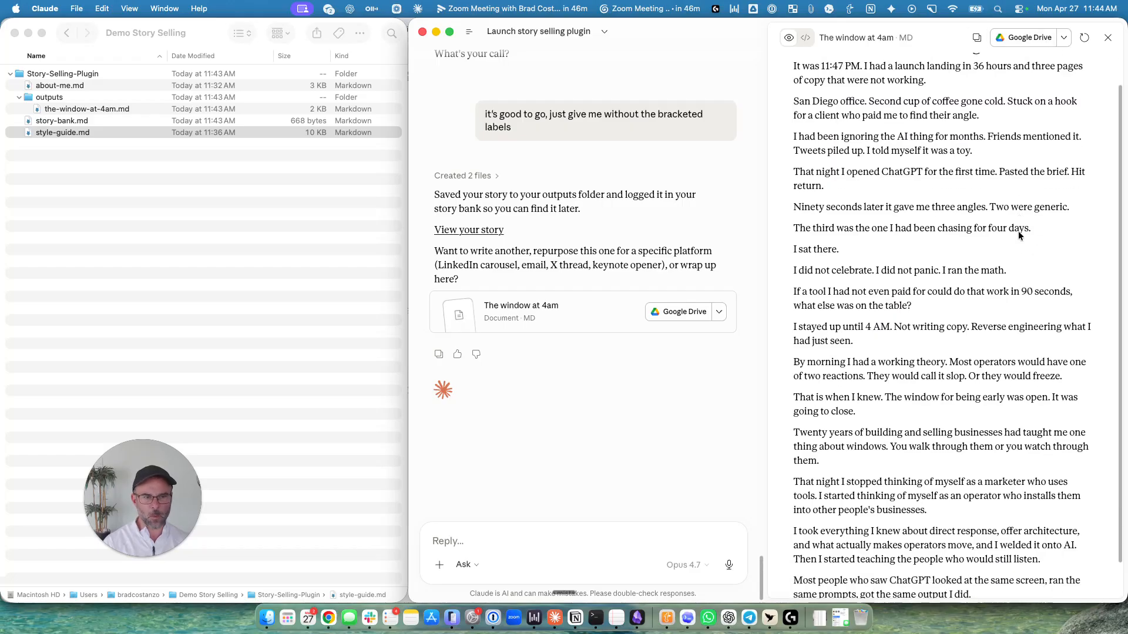
{"action": "scroll", "coordinate": [1019, 236], "scroll_direction": "up", "scroll_amount": 5}
{"action": "left_click", "coordinate": [1106, 38]}
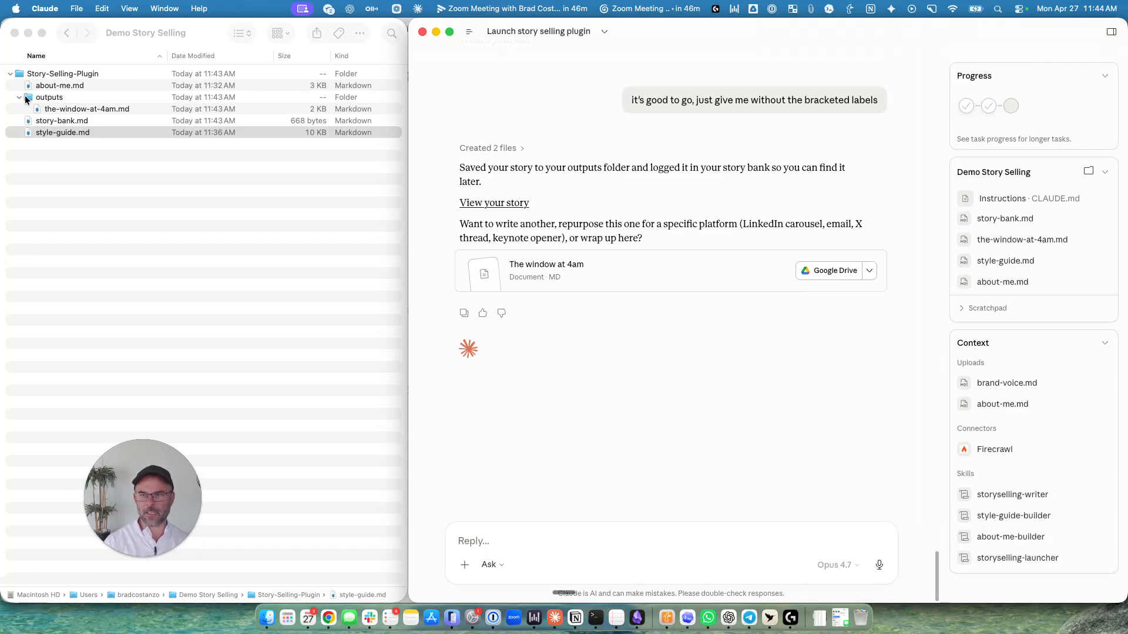
Switch to Finder and preview the-window-at-4am.md in the outputs folder.
{"action": "left_click", "coordinate": [20, 97]}
{"action": "left_click", "coordinate": [20, 96]}
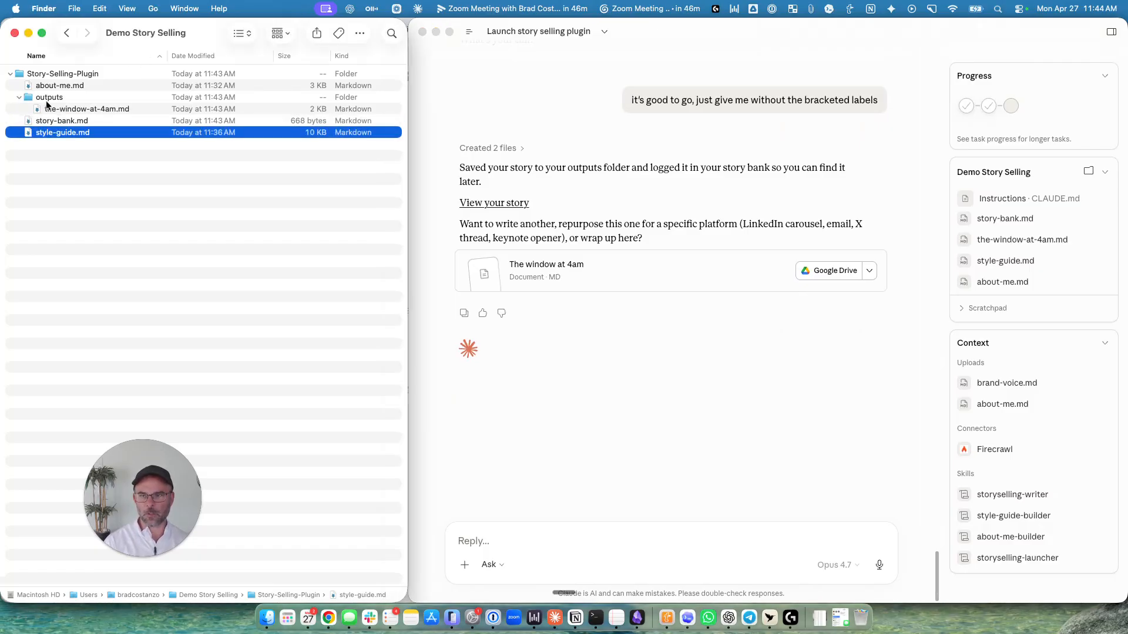
{"action": "left_click", "coordinate": [58, 109]}
{"action": "key", "text": "space"}
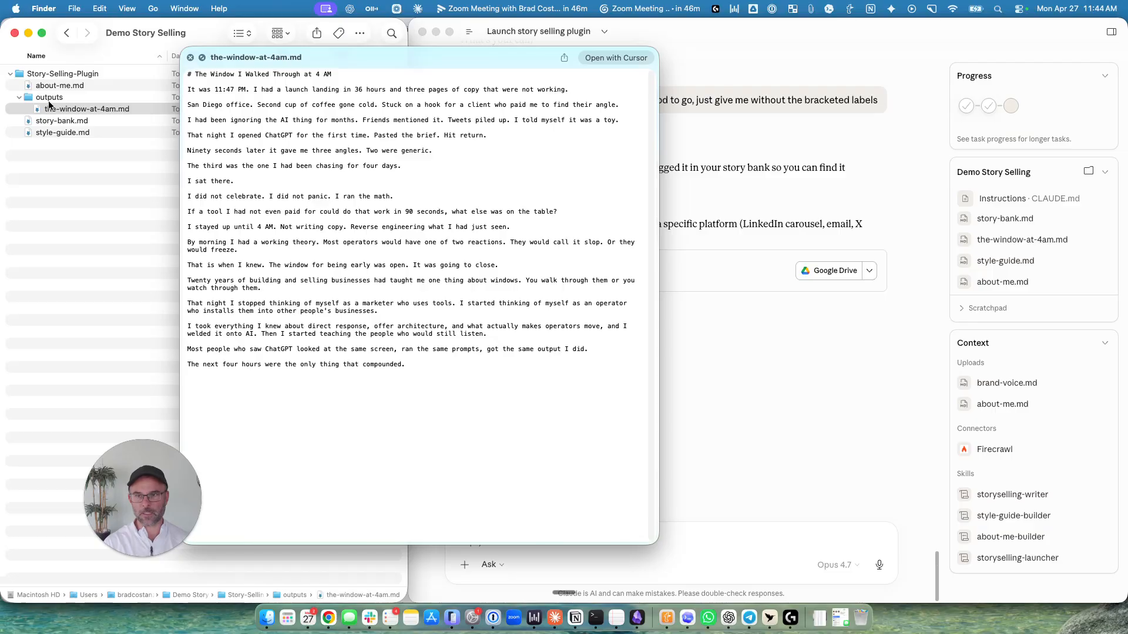
Preview story-bank.md, examine the logged details of the story entry, and close the preview.
{"action": "left_click", "coordinate": [50, 122]}
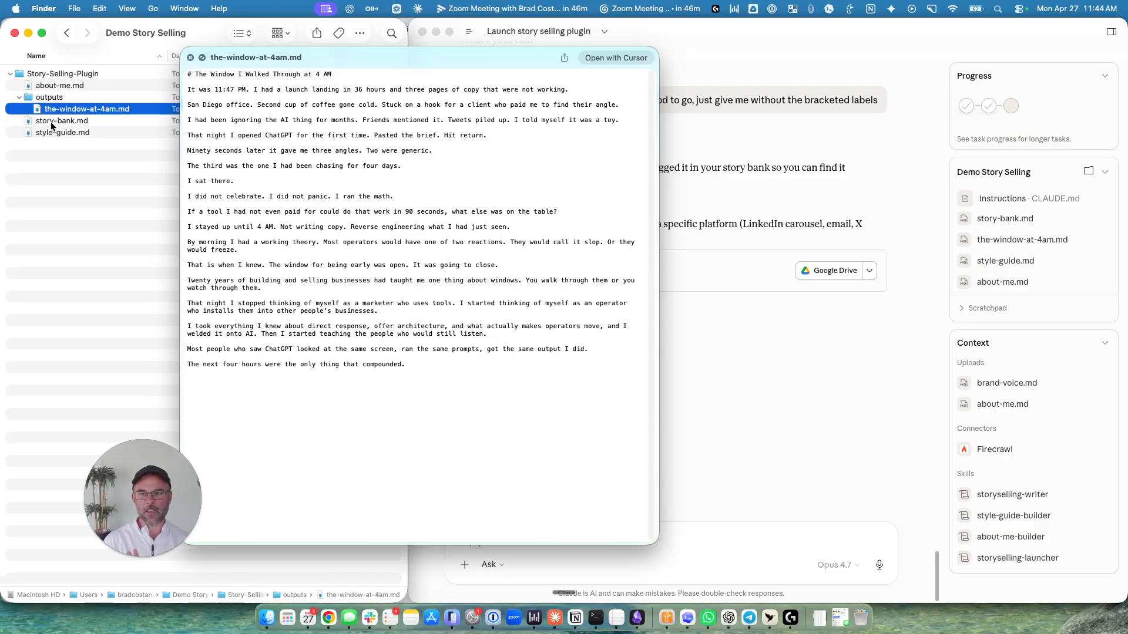
{"action": "left_click", "coordinate": [50, 121]}
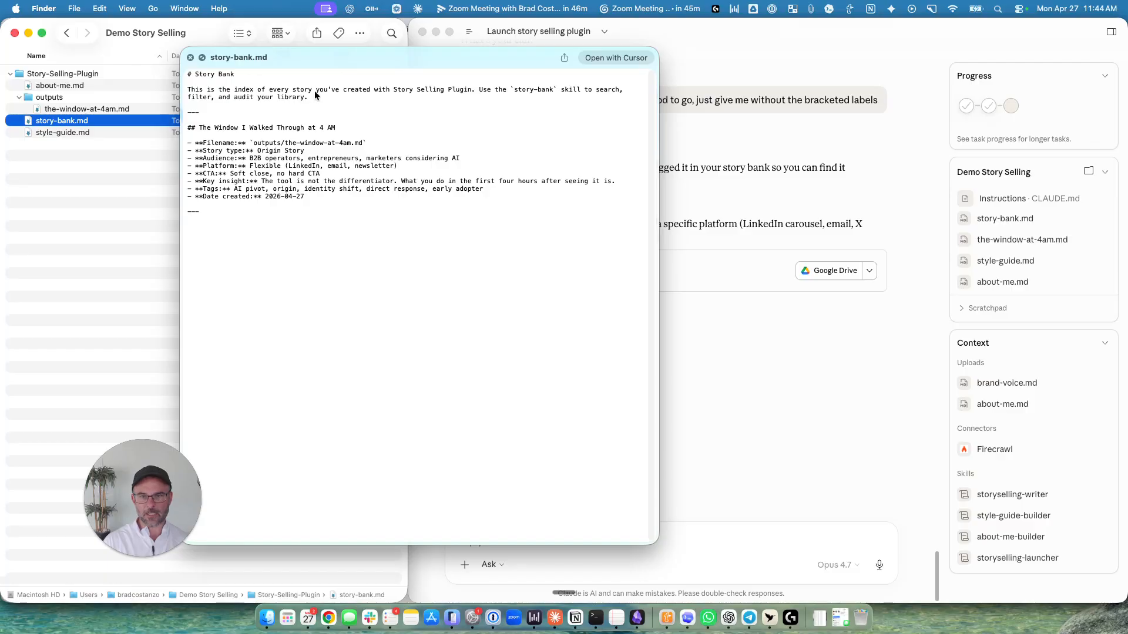
{"action": "left_click", "coordinate": [257, 141]}
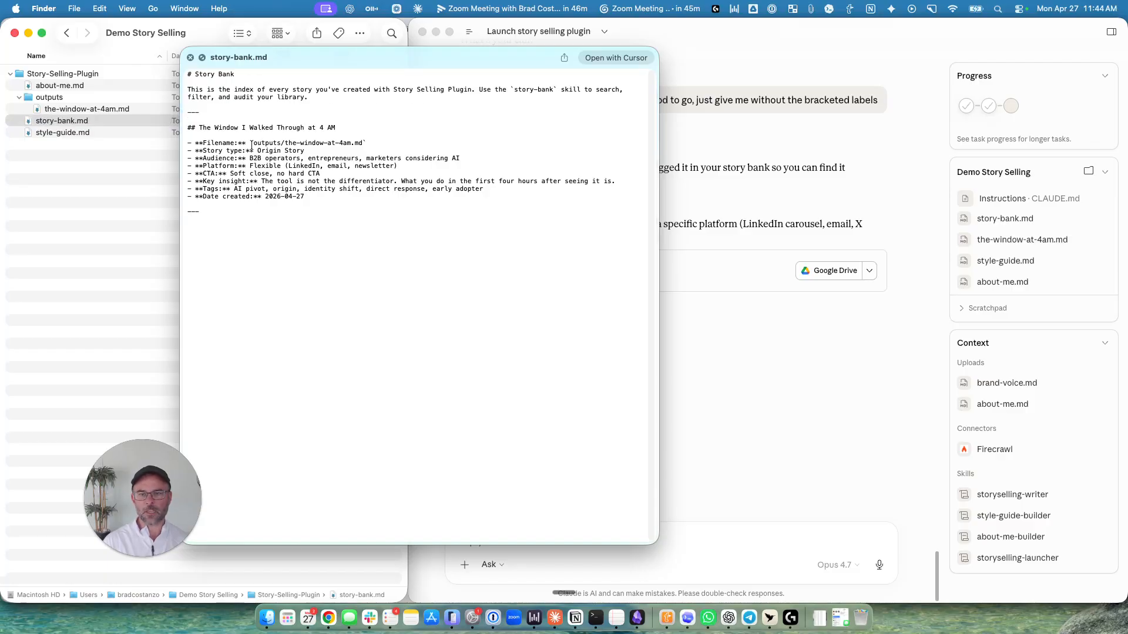
{"action": "left_click_drag", "start_coordinate": [195, 143], "coordinate": [325, 197]}
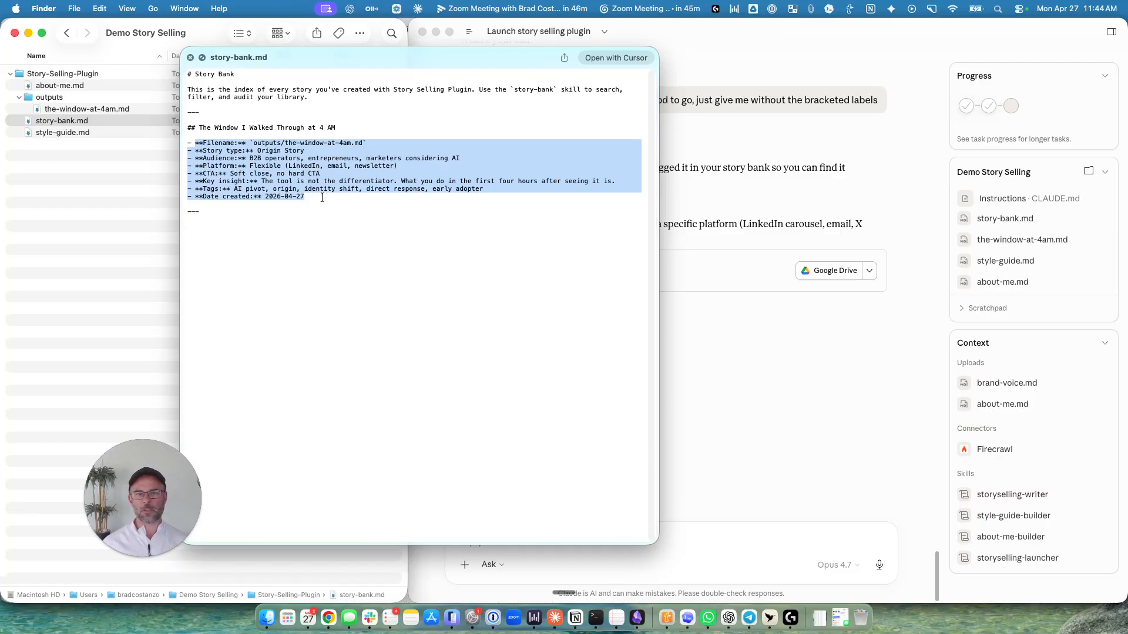
{"action": "left_click", "coordinate": [190, 58]}
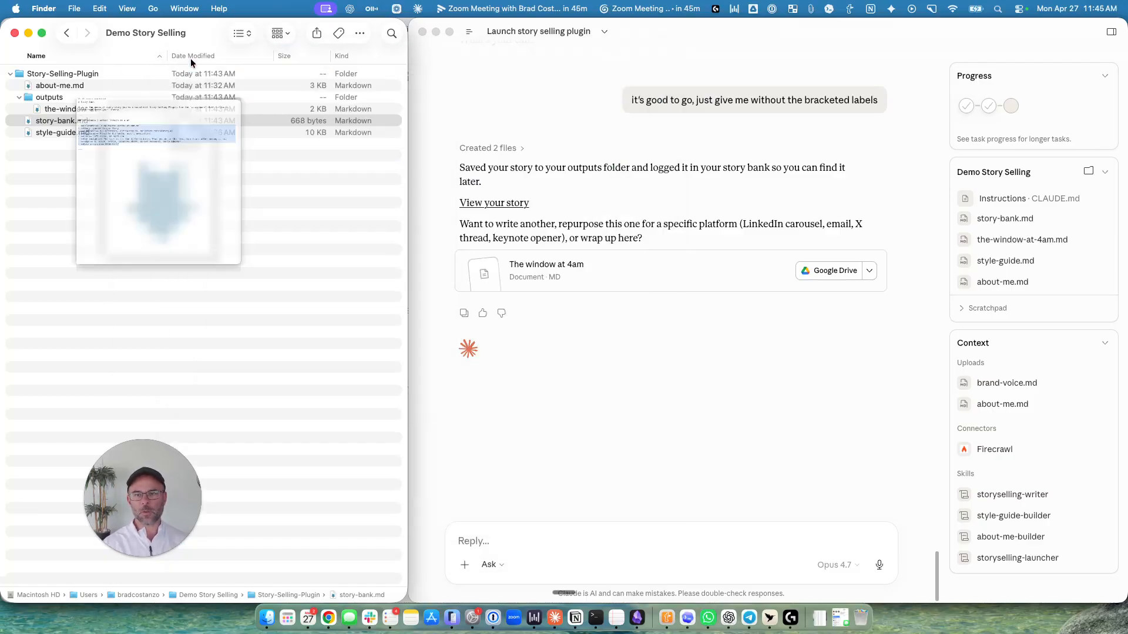
Switch back to Claude and start a new Cowork task, choosing Demo Story Selling as its working folder.
{"action": "left_click", "coordinate": [724, 433]}
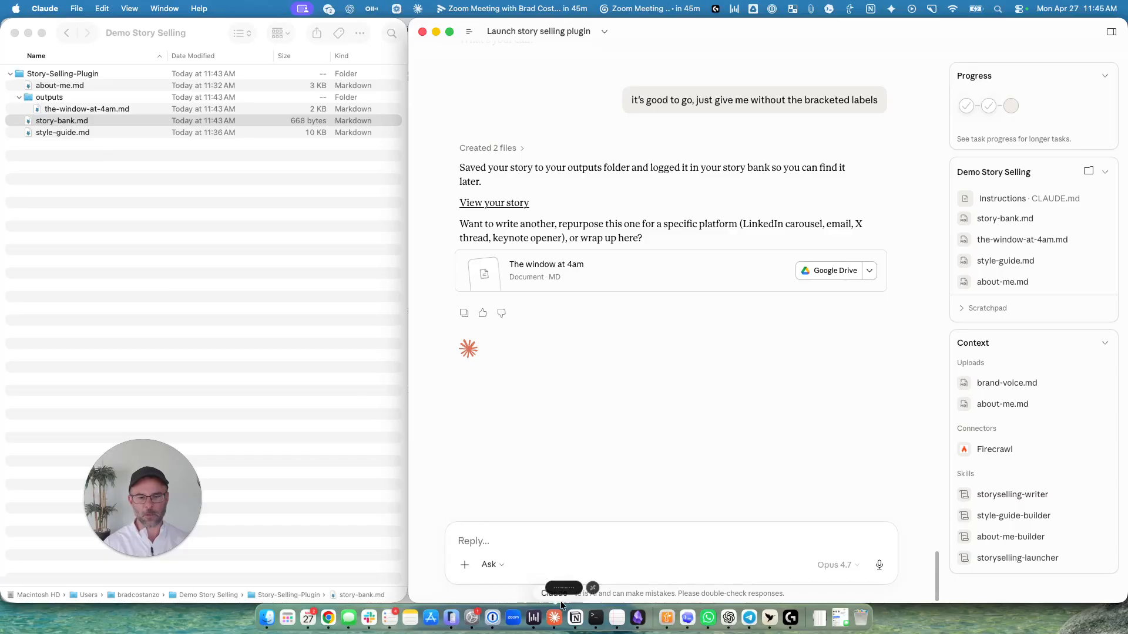
{"action": "left_click", "coordinate": [475, 545]}
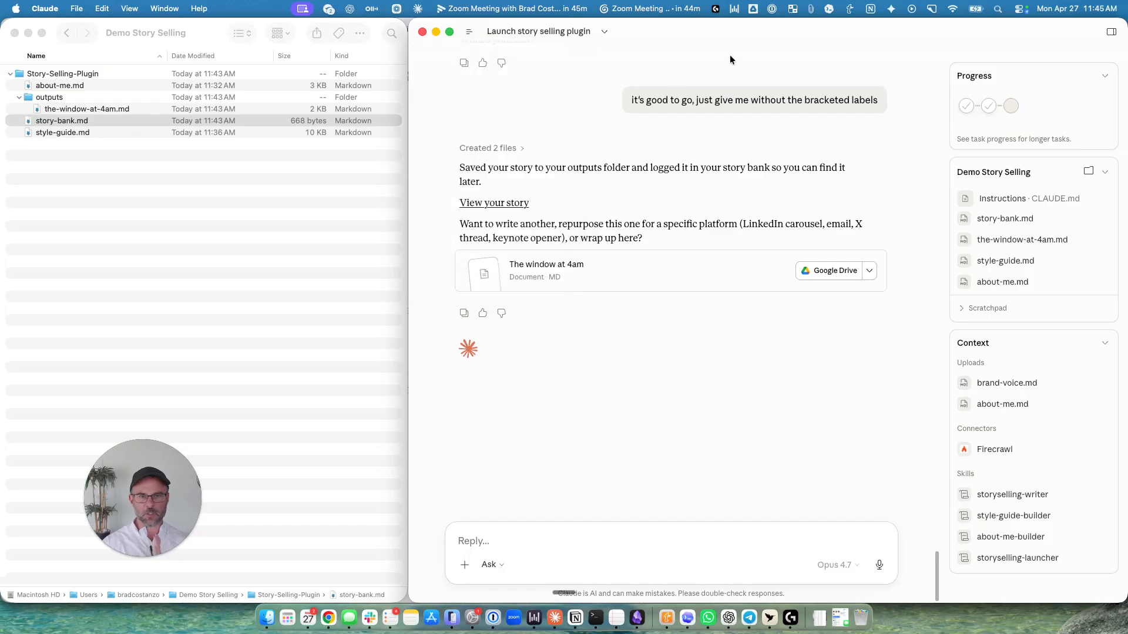
{"action": "left_click", "coordinate": [471, 31]}
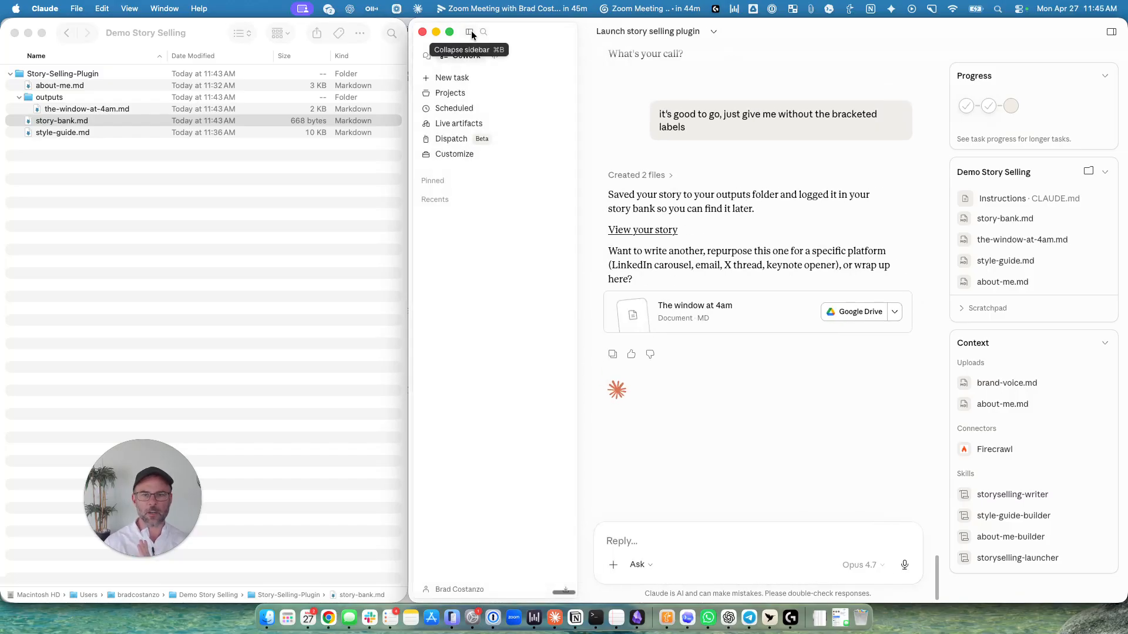
{"action": "left_click", "coordinate": [450, 79]}
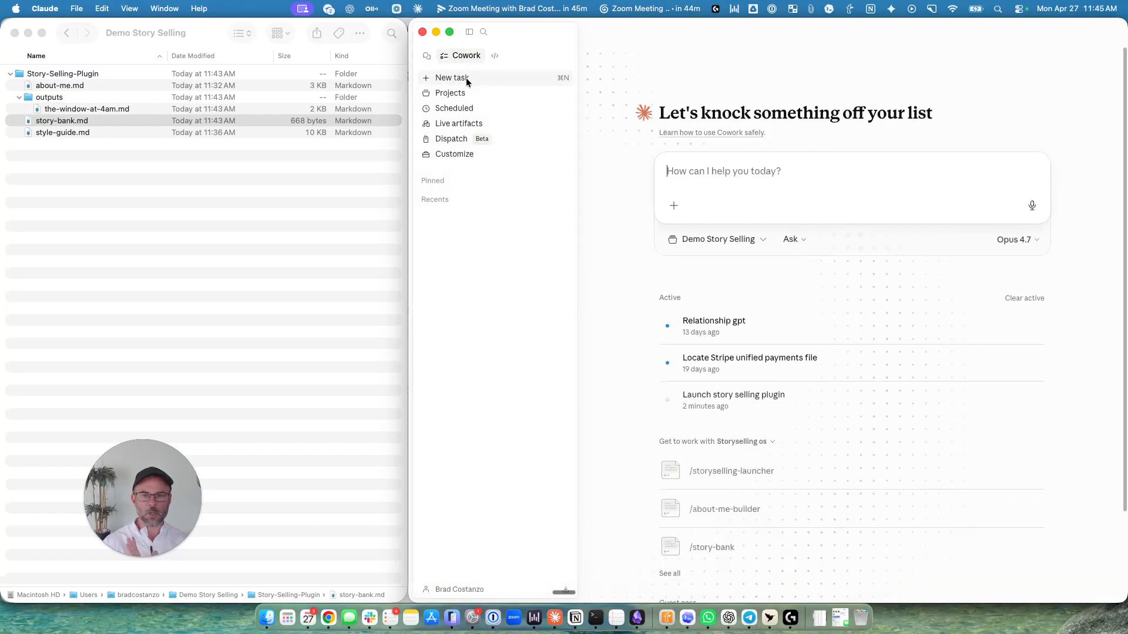
{"action": "left_click", "coordinate": [754, 241]}
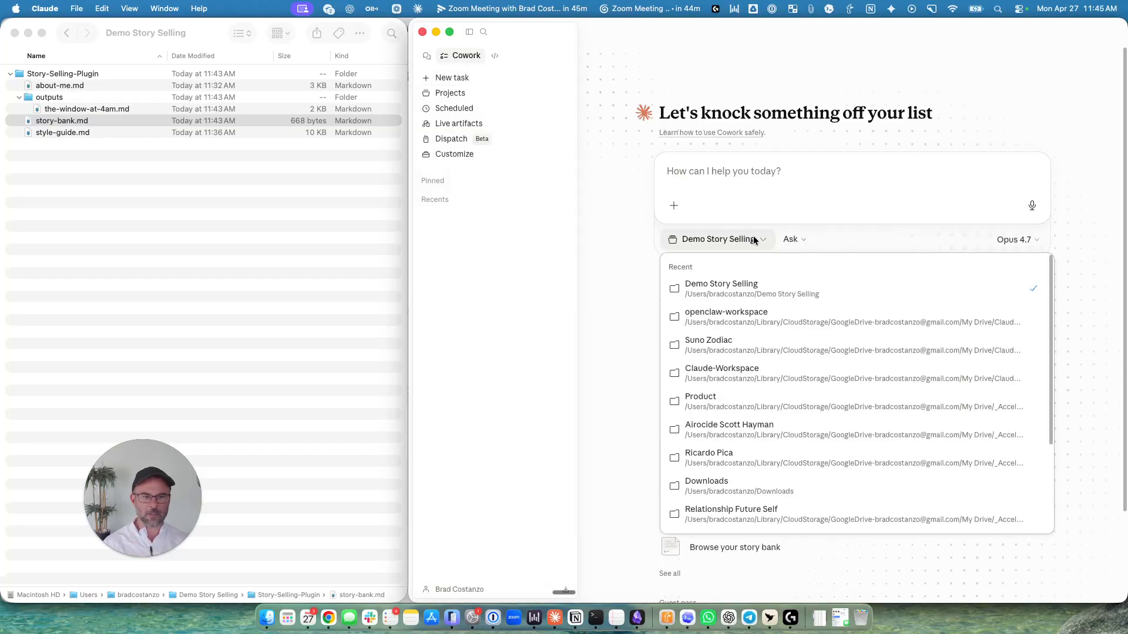
{"action": "scroll", "coordinate": [746, 365], "scroll_direction": "down", "scroll_amount": 5}
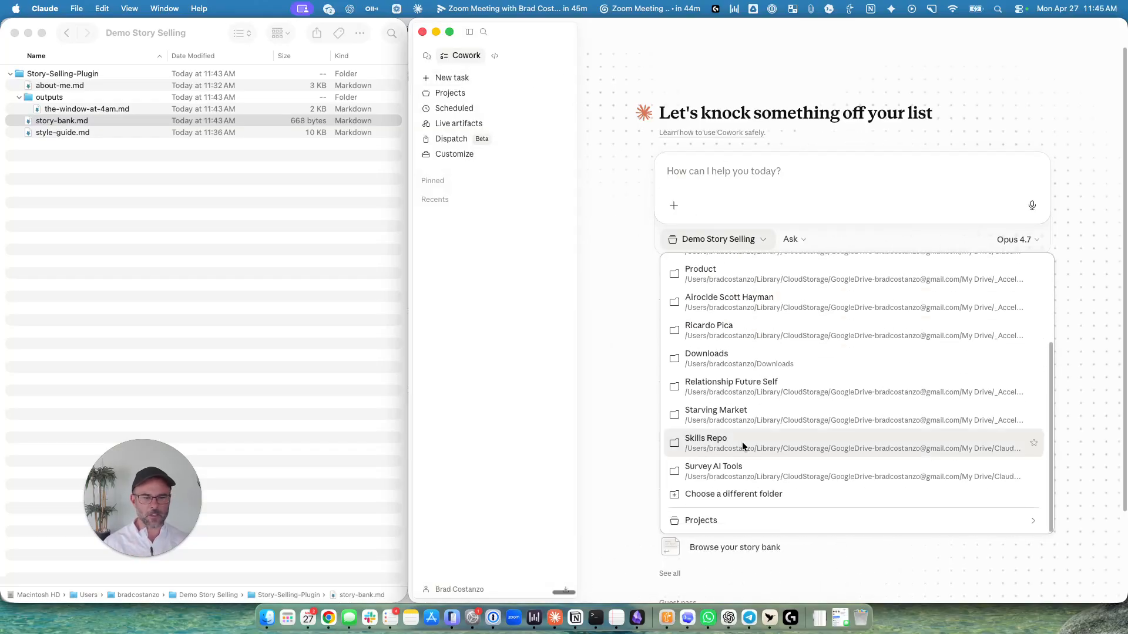
{"action": "left_click", "coordinate": [702, 499]}
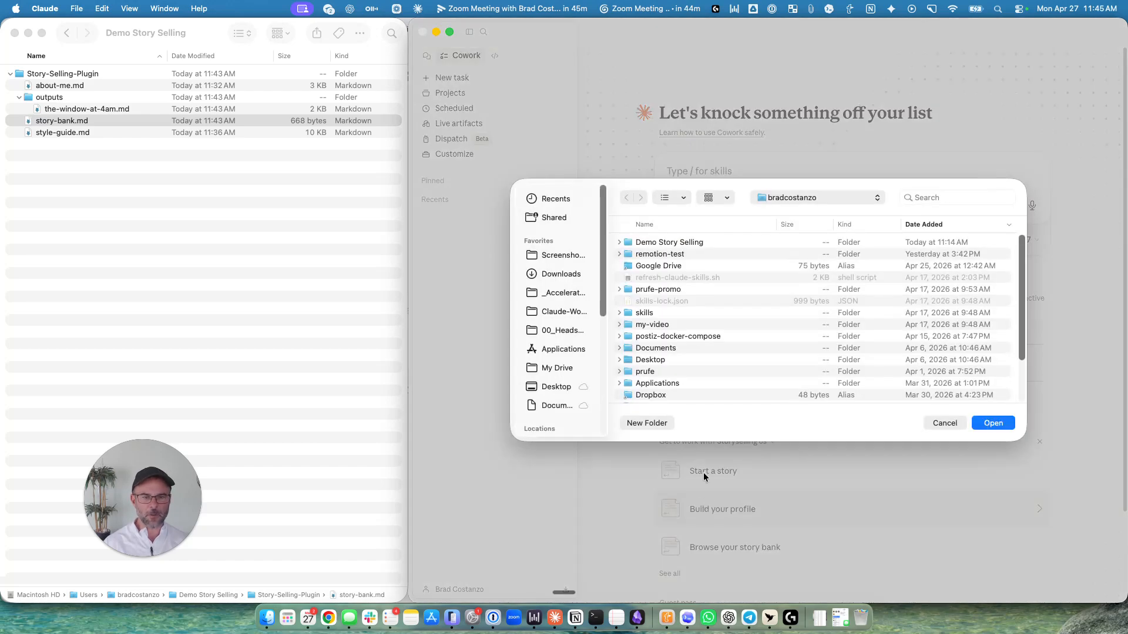
{"action": "left_click", "coordinate": [657, 245]}
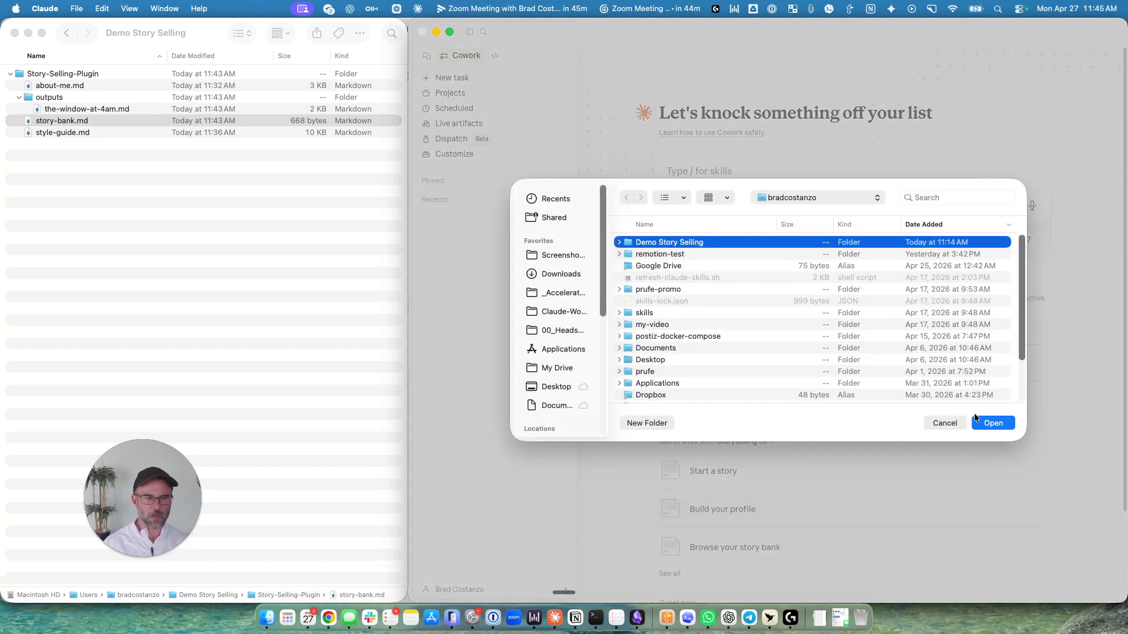
{"action": "left_click", "coordinate": [1007, 423]}
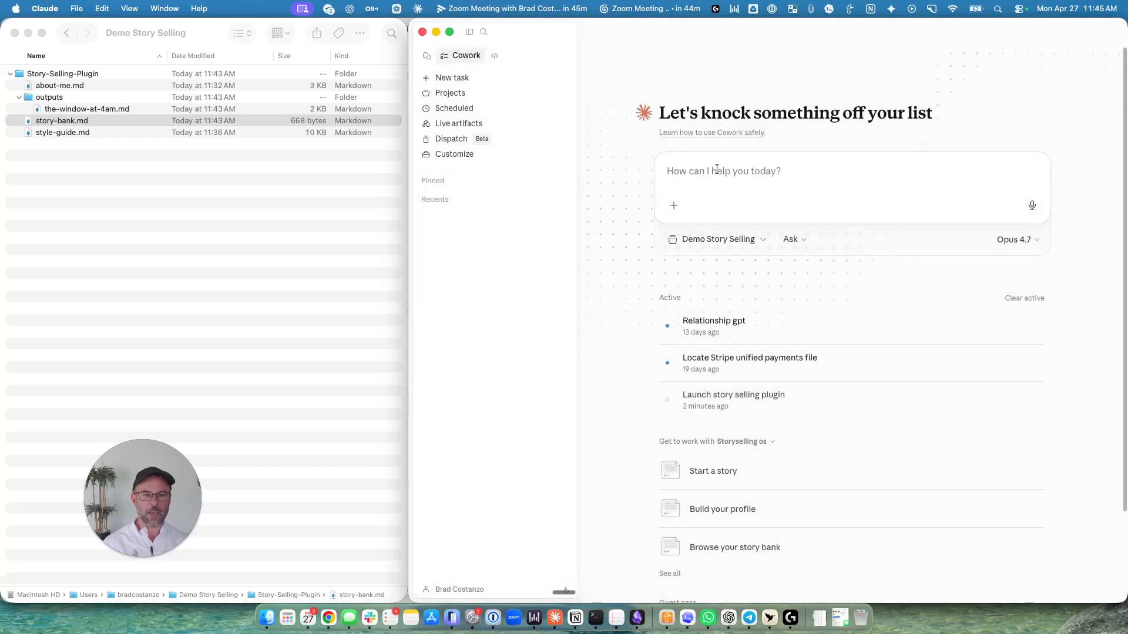
Send the prompt "launch story selling plugin" in the new task and look through the options it offers.
{"action": "type", "text": "launch"}
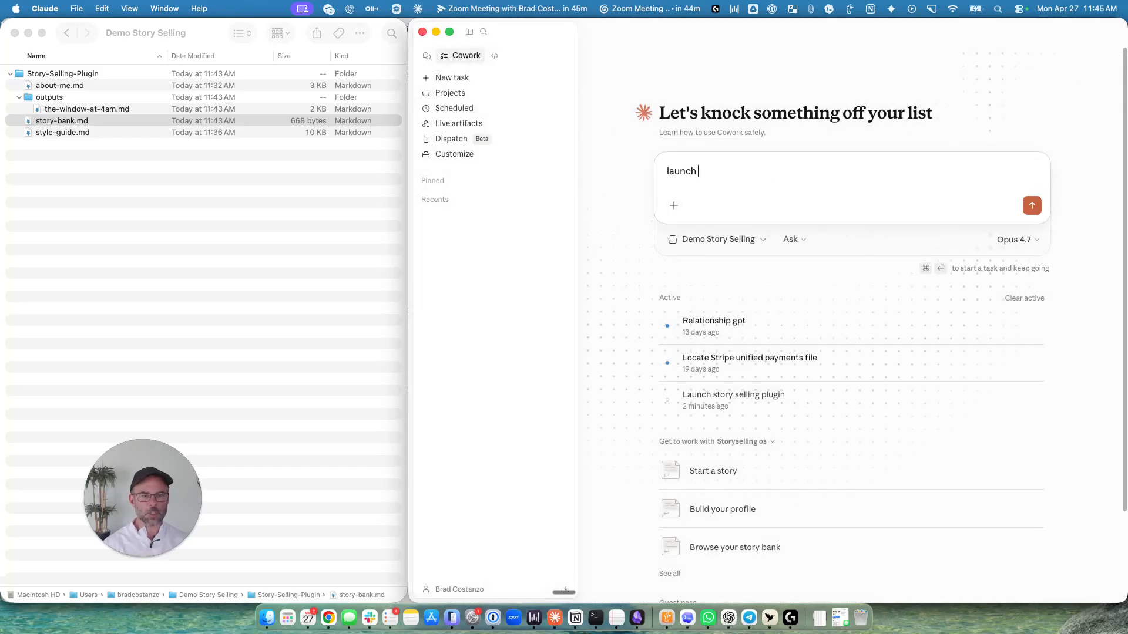
{"action": "type", "text": " story selling plugin"}
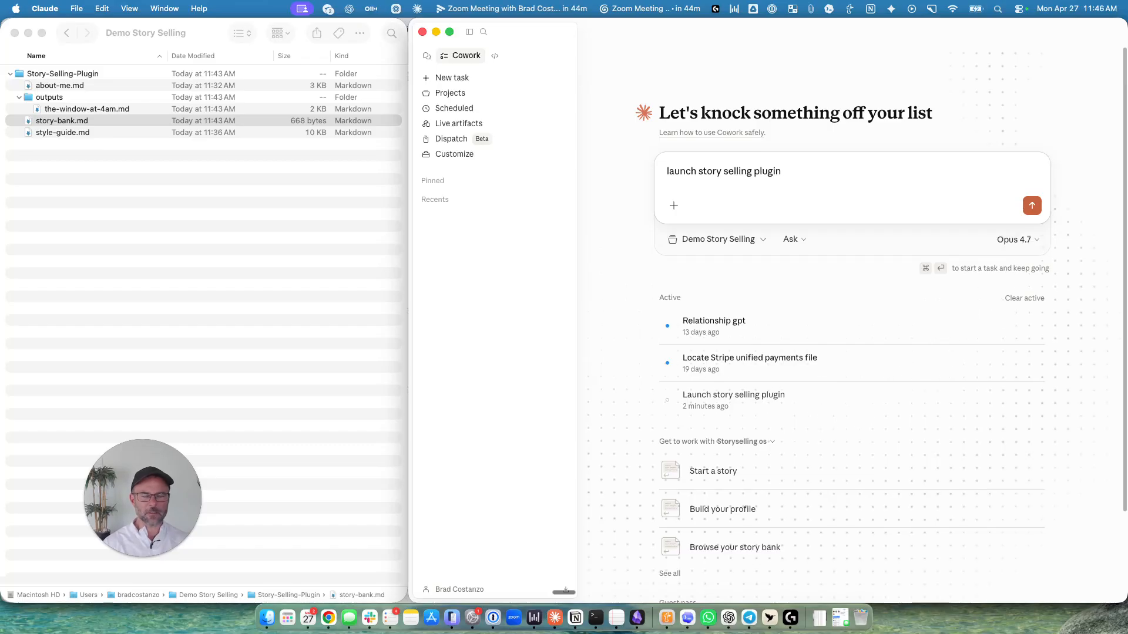
{"action": "key", "text": "Return"}
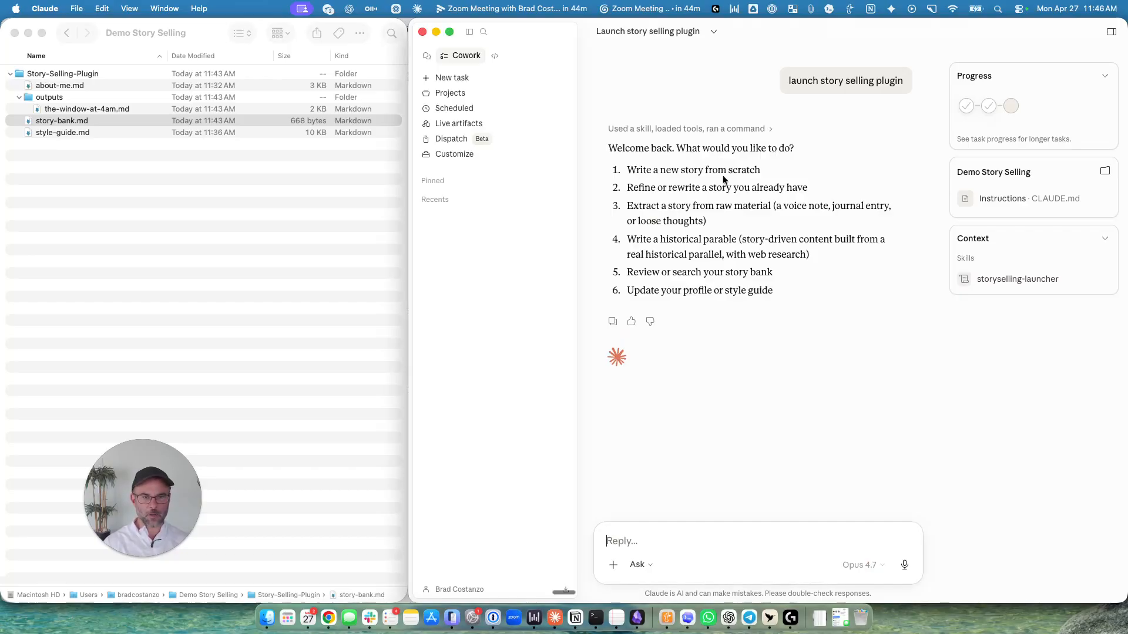
{"action": "left_click_drag", "start_coordinate": [633, 188], "coordinate": [776, 296]}
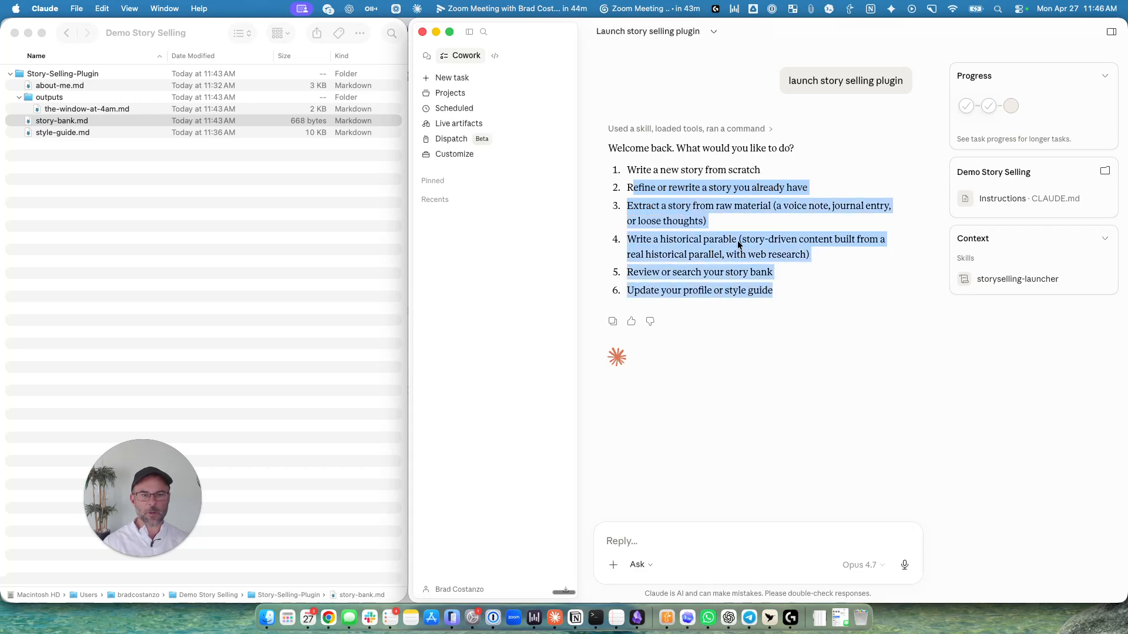